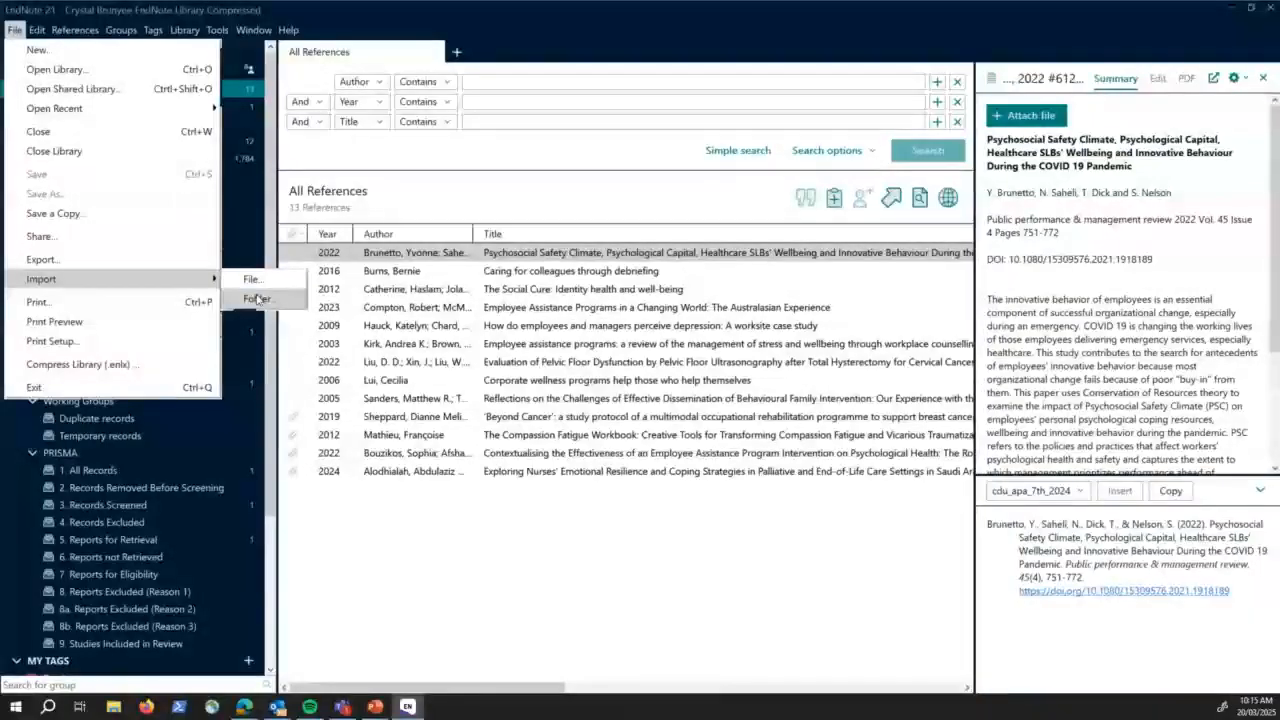
Start a folder import and choose "March 2025 import folder" on the Desktop as the import folder.
left_click(257, 298)
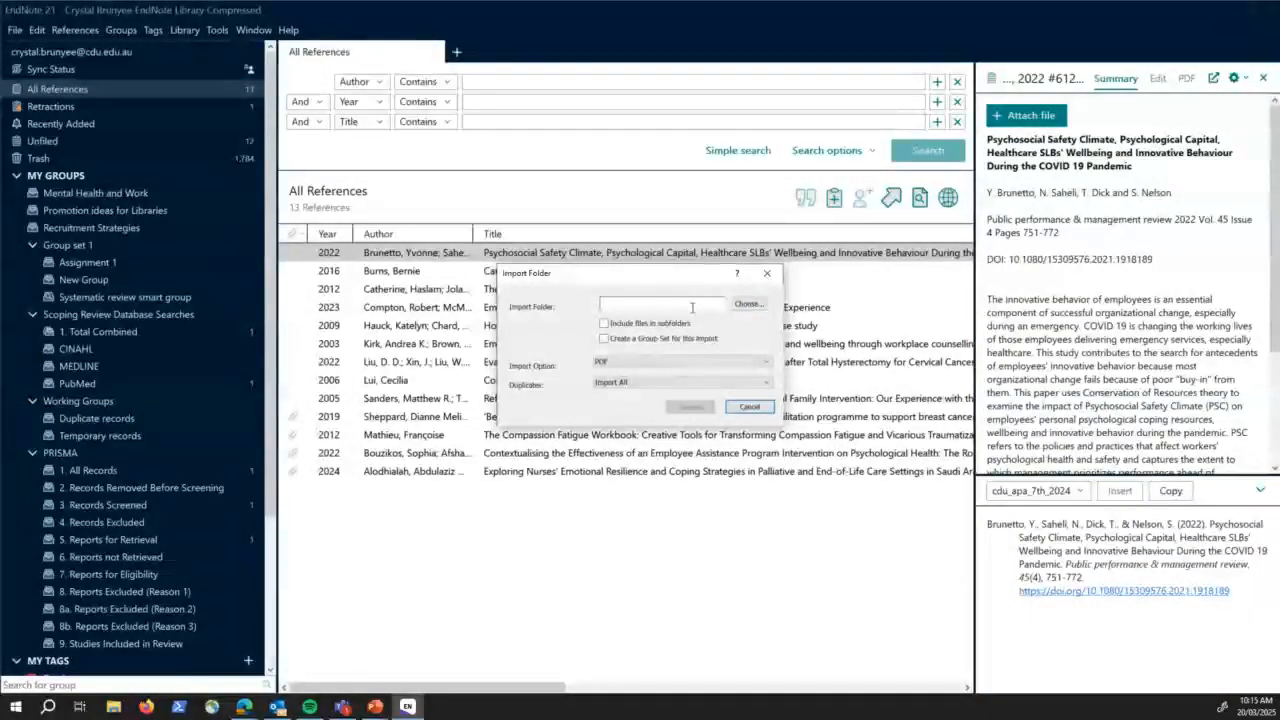
left_click(749, 305)
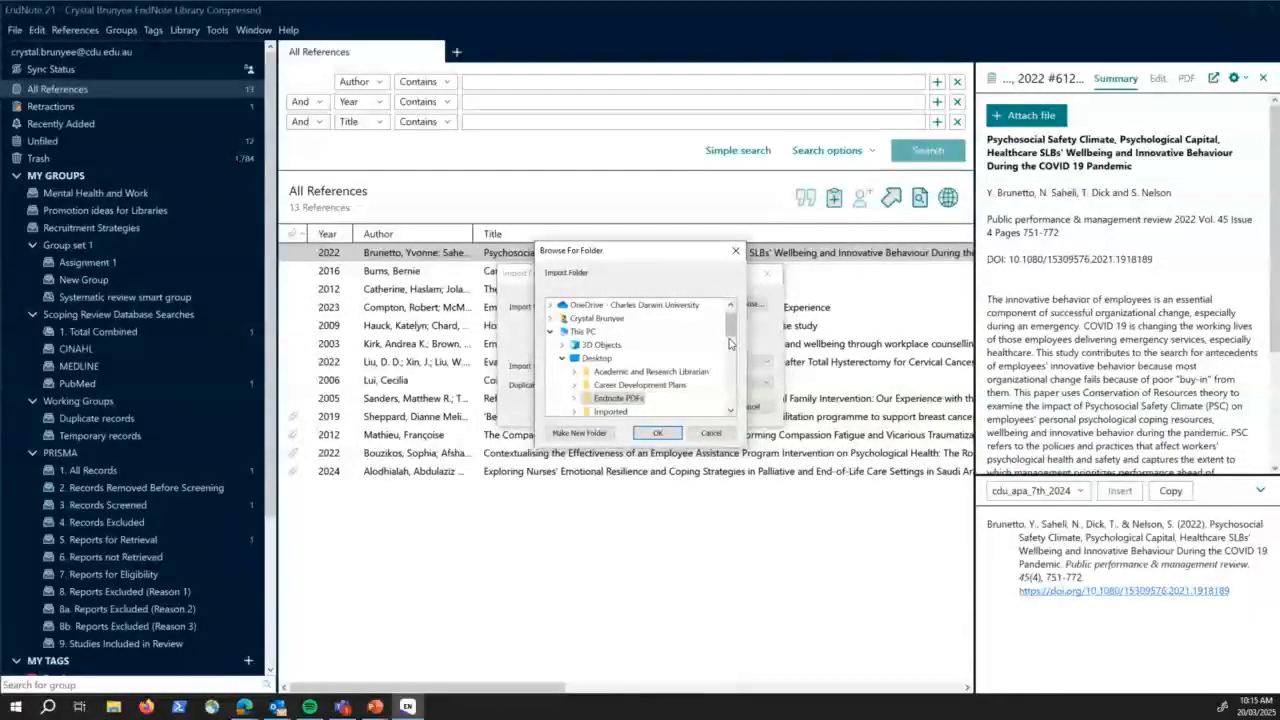
scroll(730, 343, "down", 2)
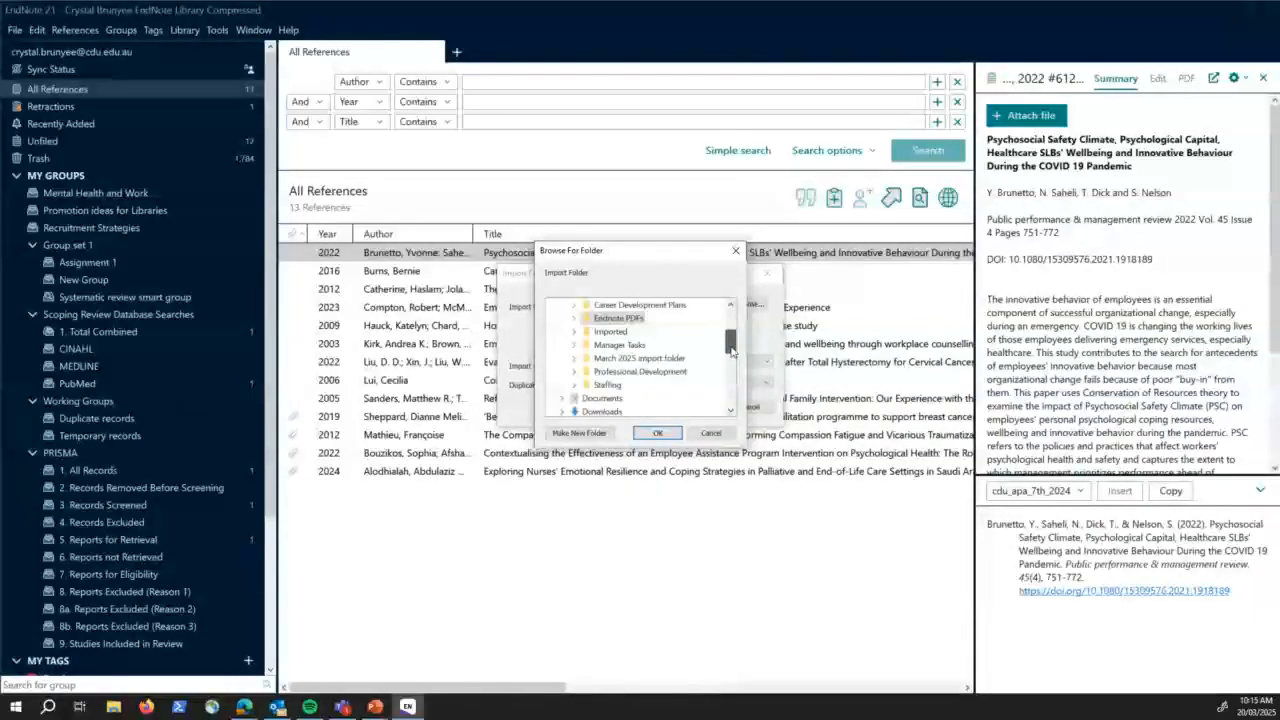
left_click(640, 358)
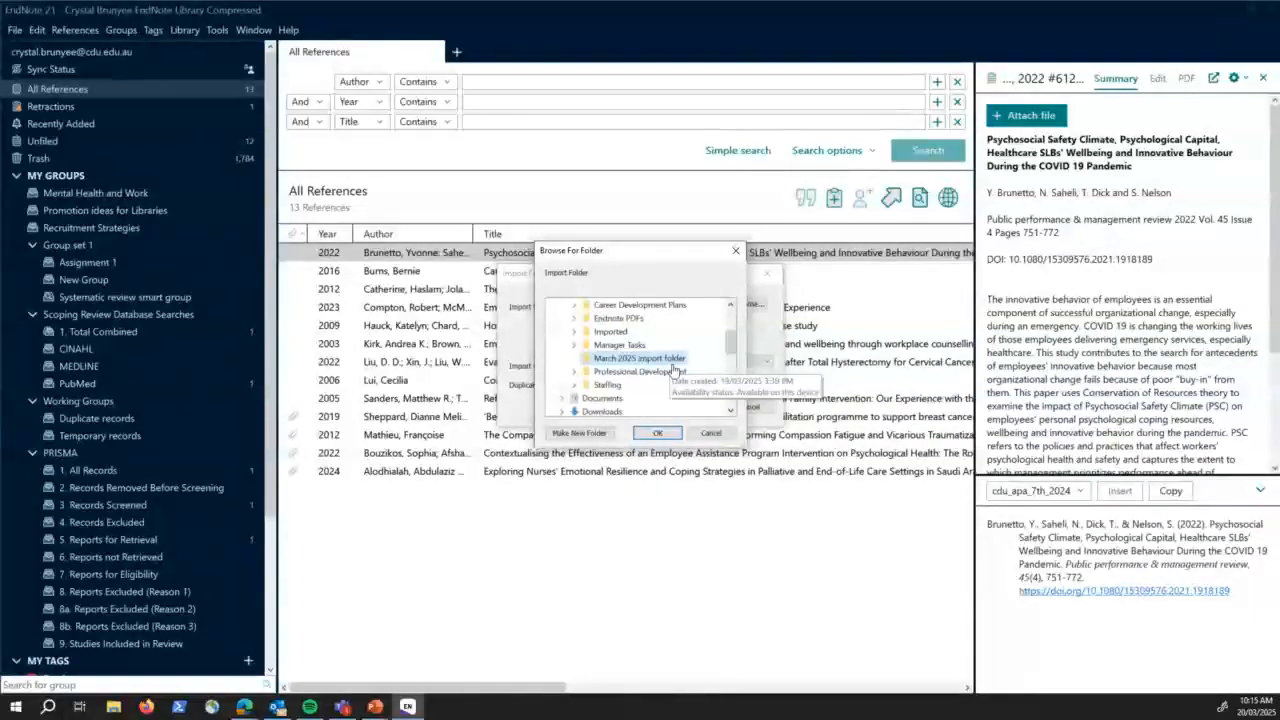
left_click(658, 433)
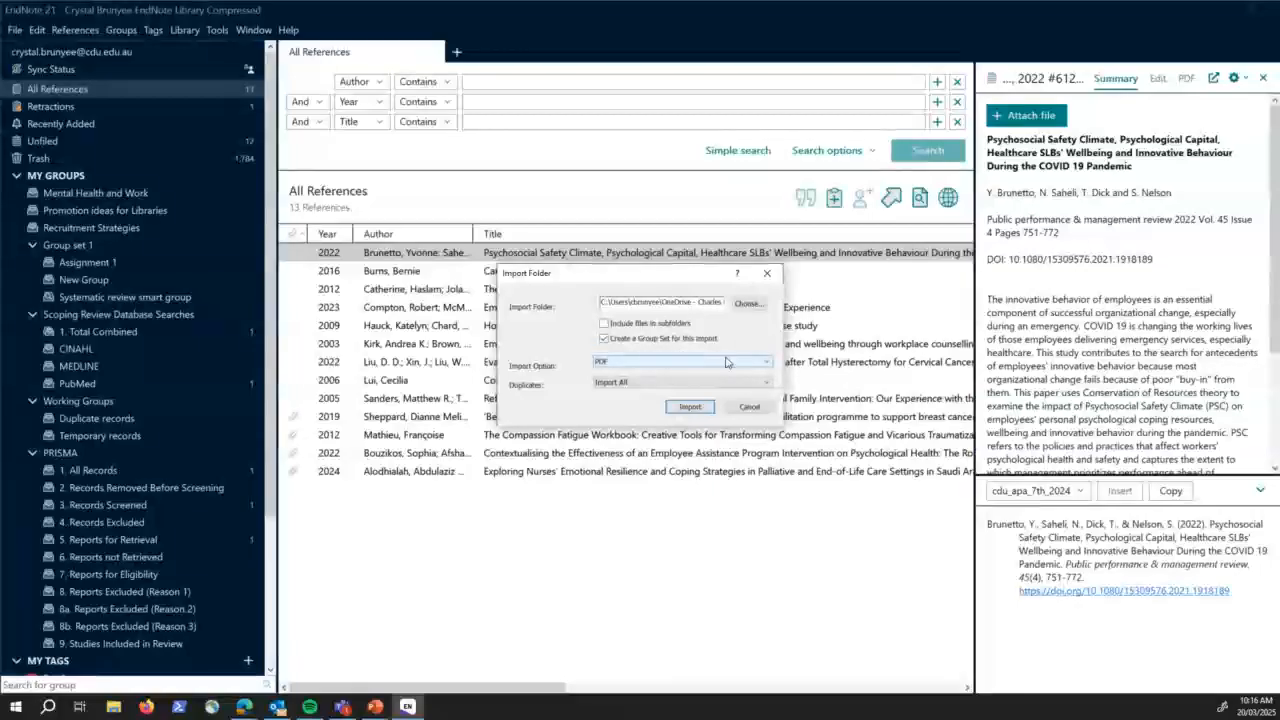
Import the folder's PDFs with a group set created for the import, the PDF import option and duplicates set to Import All.
left_click(769, 366)
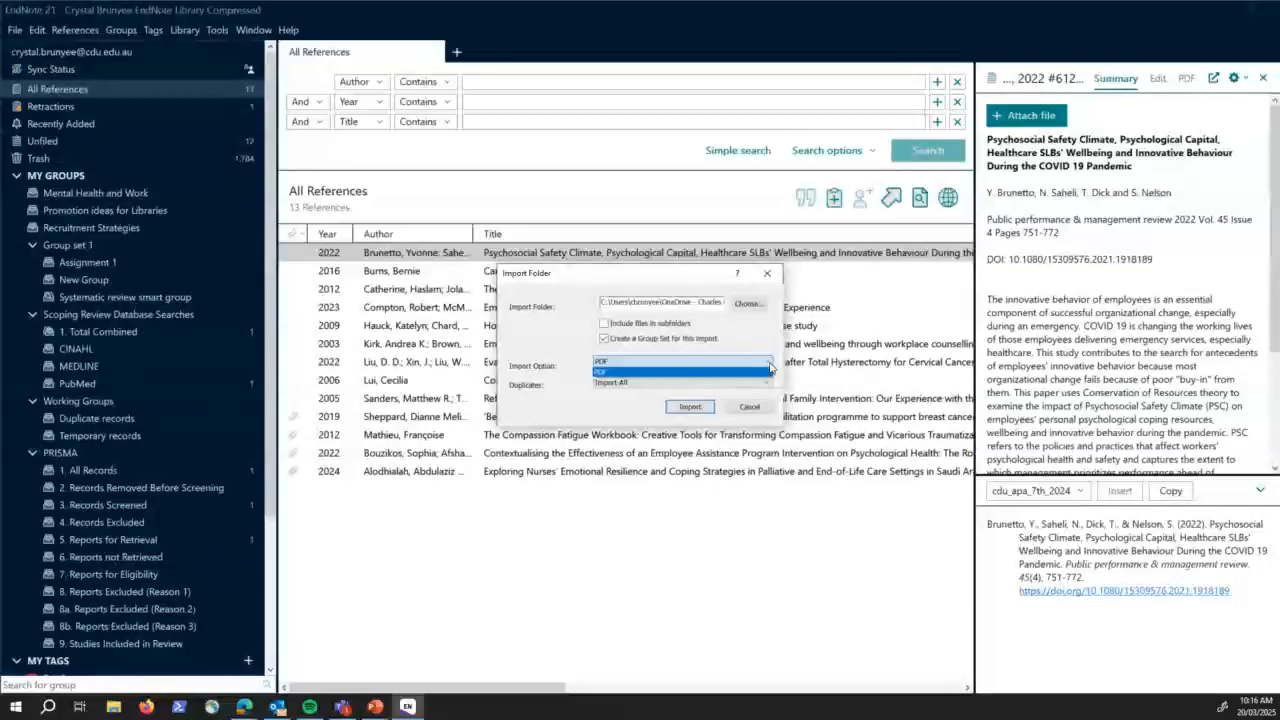
left_click(770, 370)
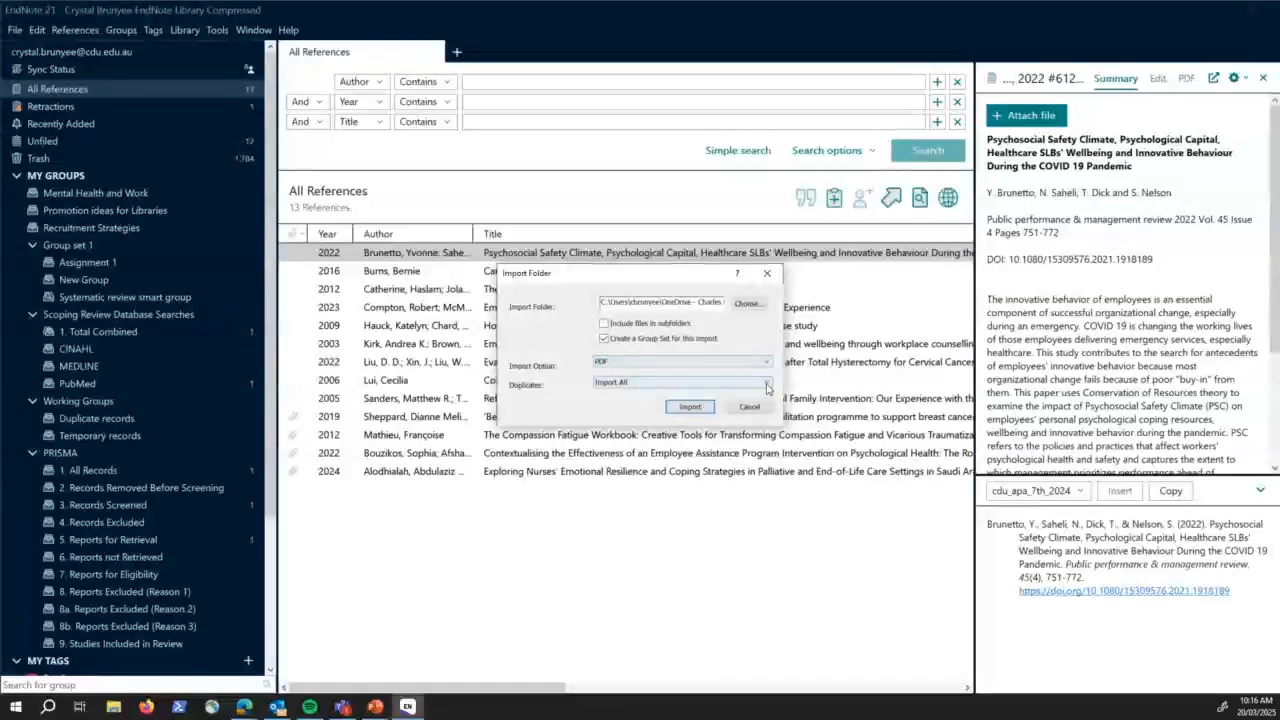
left_click(768, 386)
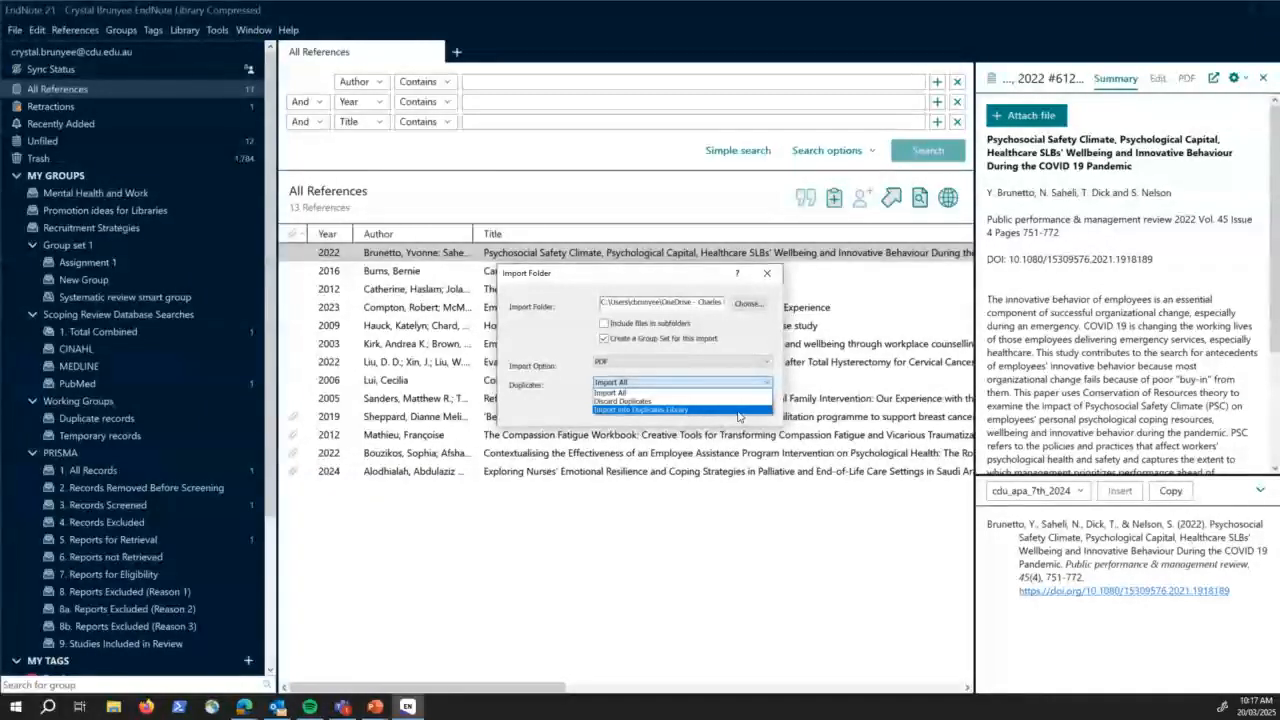
left_click(712, 393)
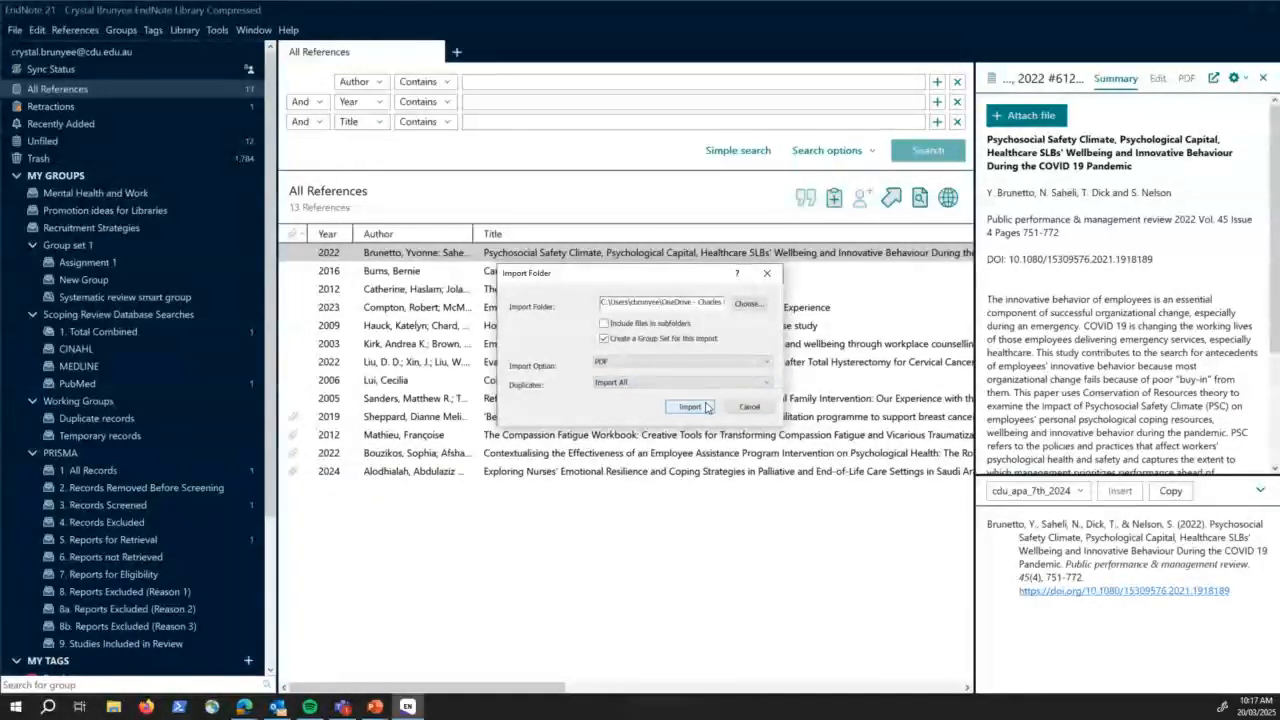
left_click(706, 408)
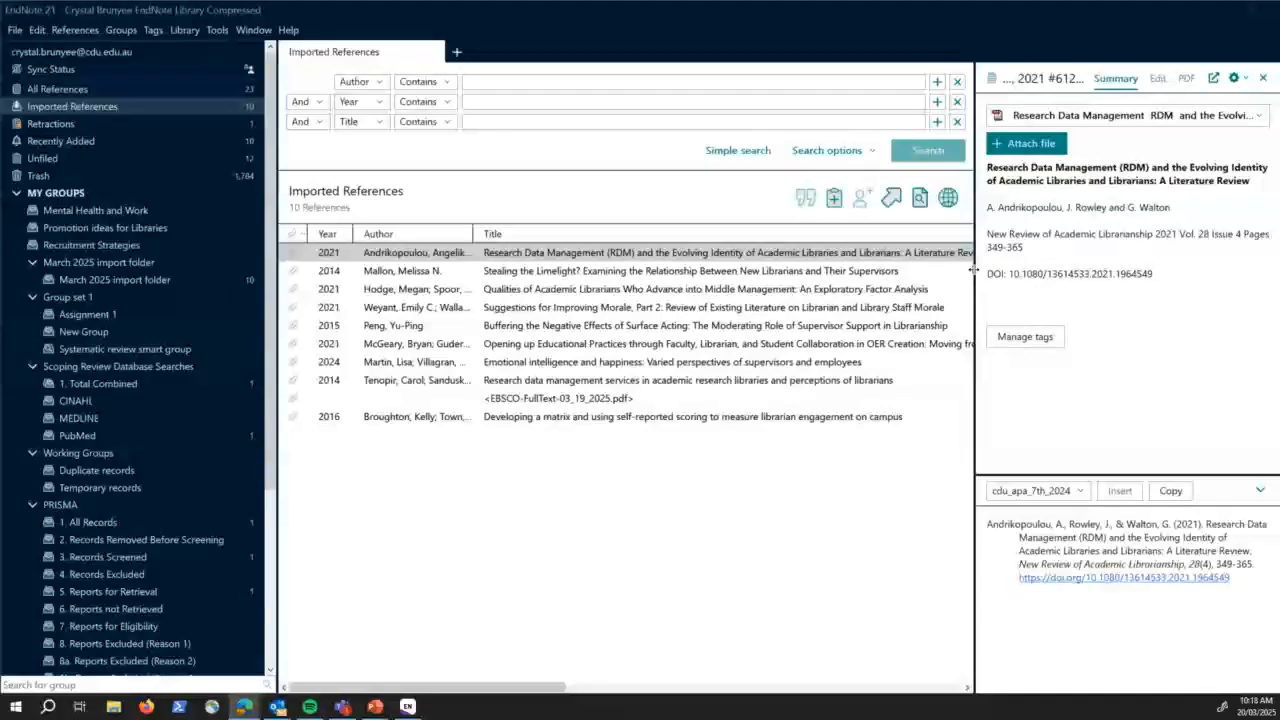
Enlarge the reference details and citation preview areas and examine the first imported reference's editable fields.
left_click_drag(973, 270, 868, 290)
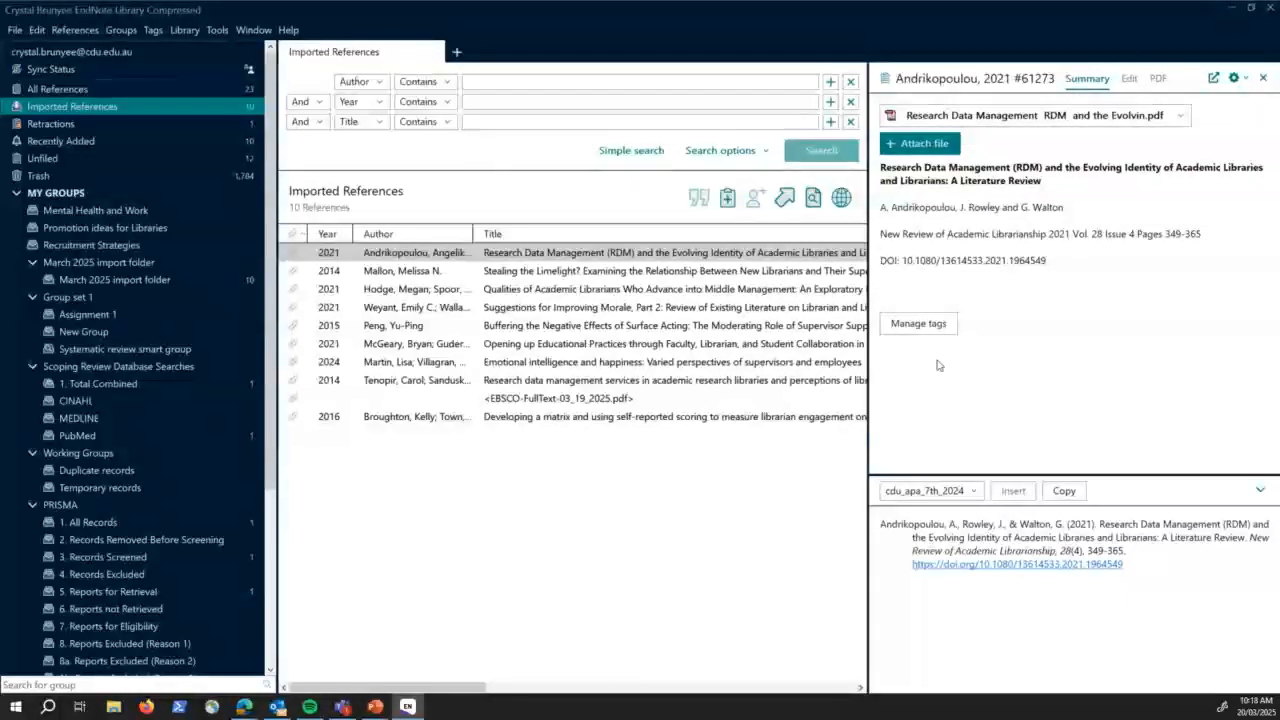
left_click_drag(1021, 476, 1030, 412)
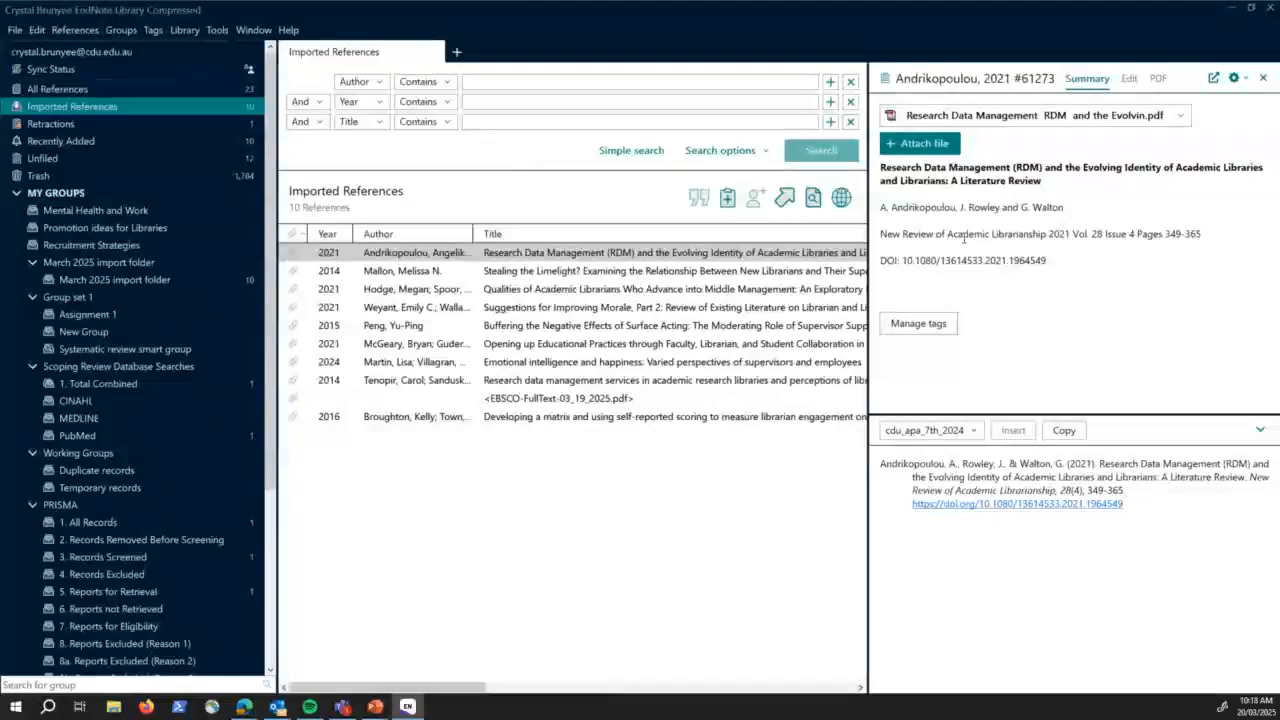
left_click(1128, 78)
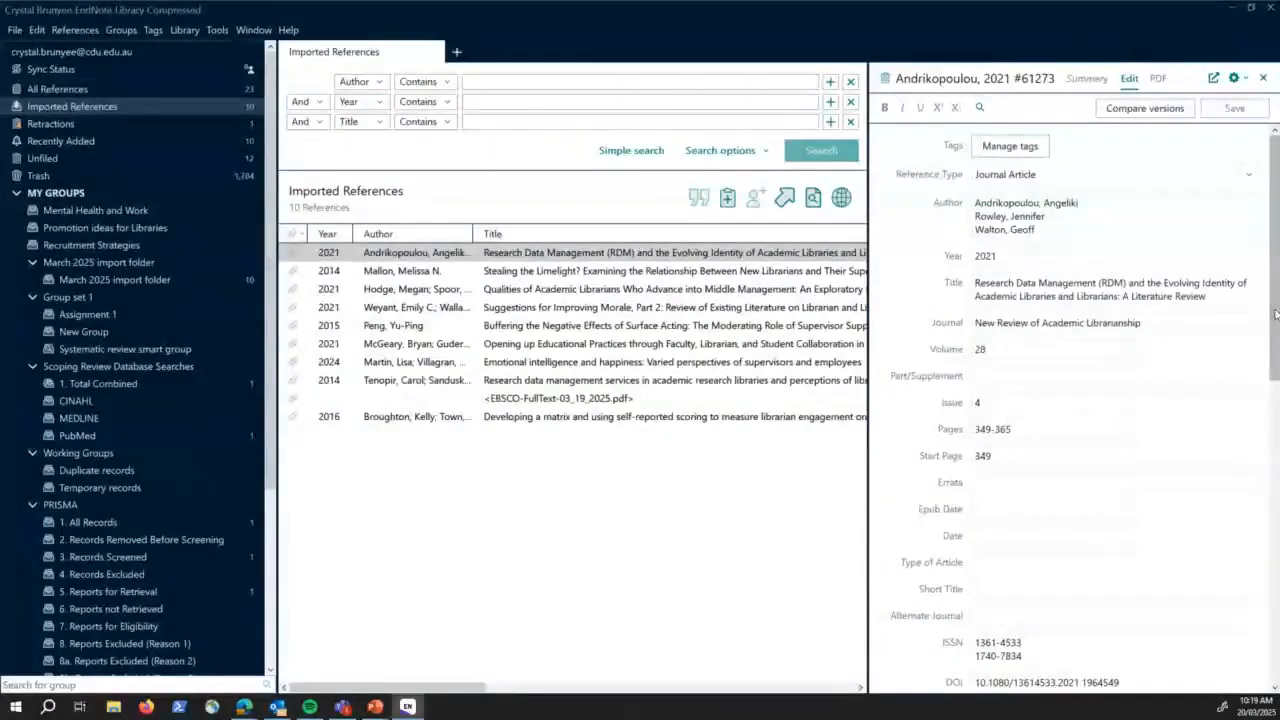
left_click_drag(1274, 314, 1197, 96)
Open the reference's attached PDF and add a sticky note reading "needed for my conclusion" beside the article title.
left_click(1158, 78)
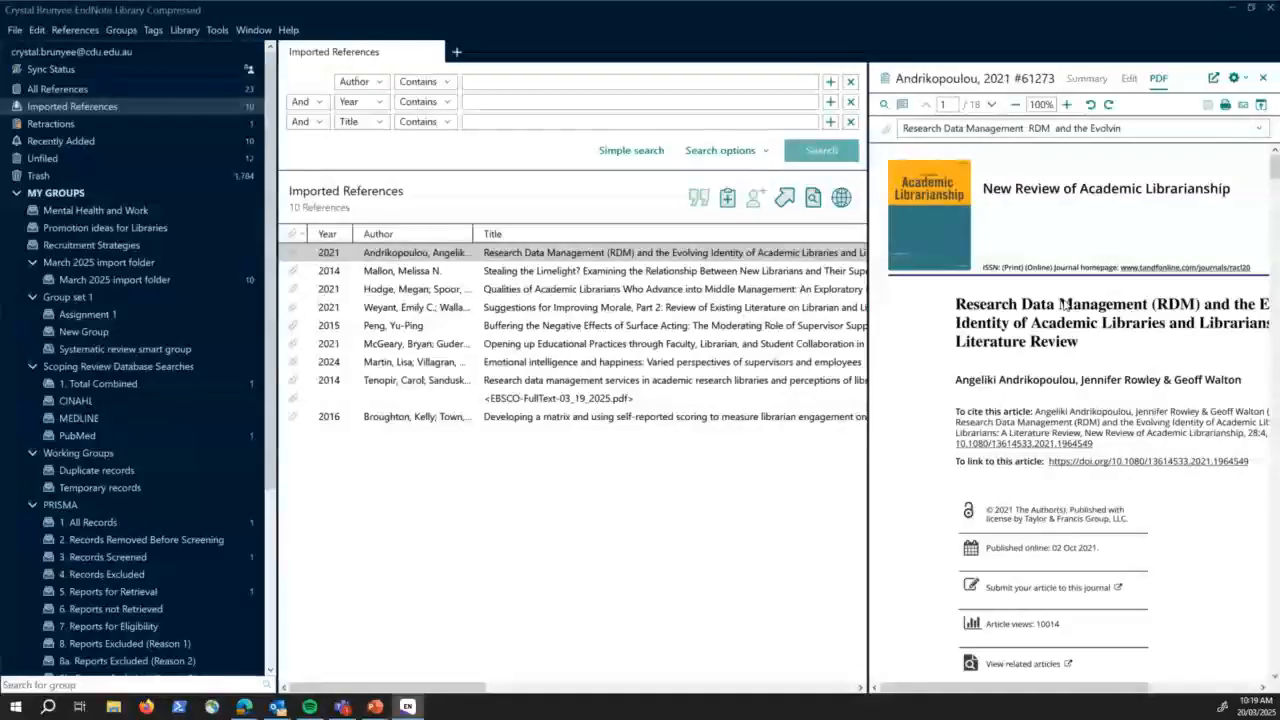
left_click(906, 108)
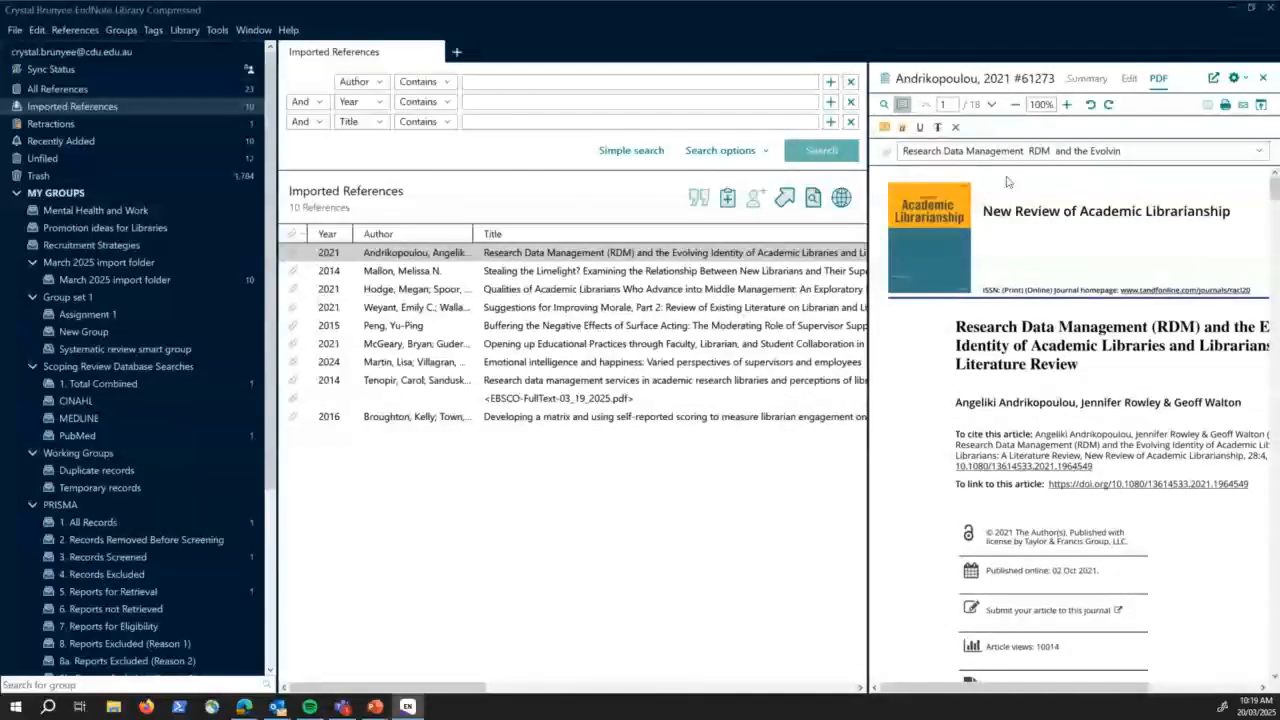
left_click(886, 128)
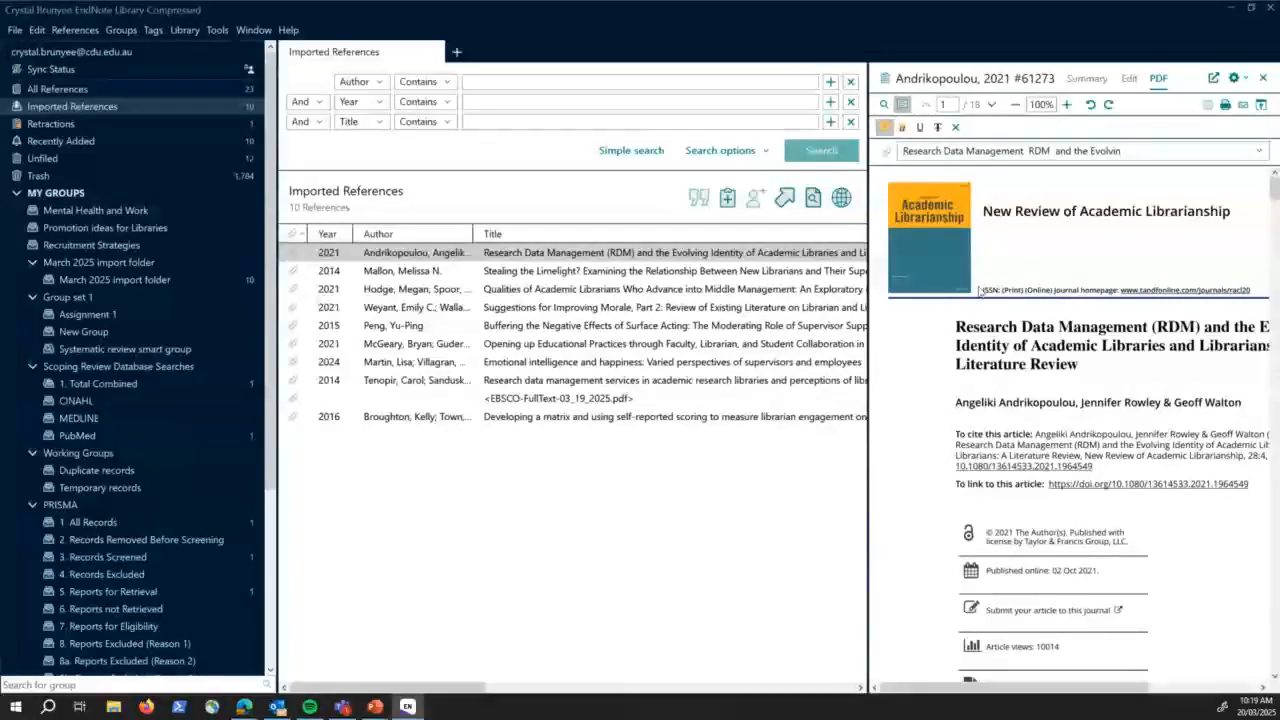
left_click(950, 357)
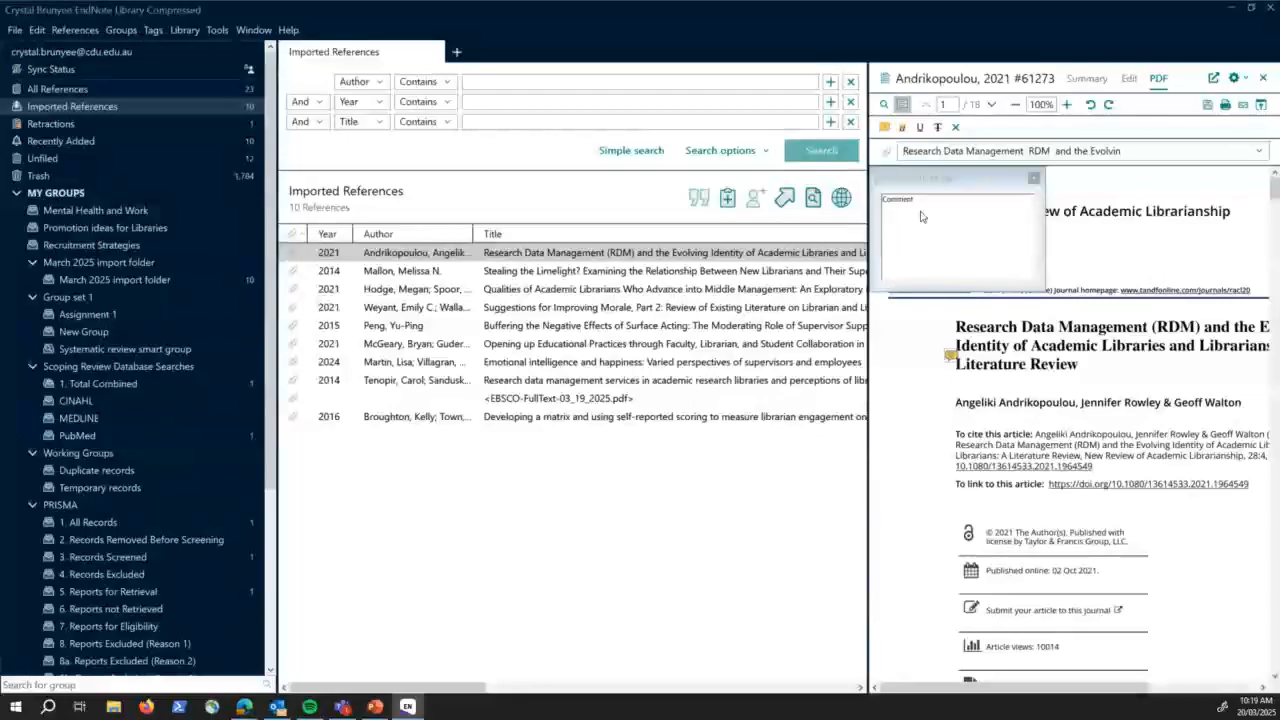
type("new")
type("ded")
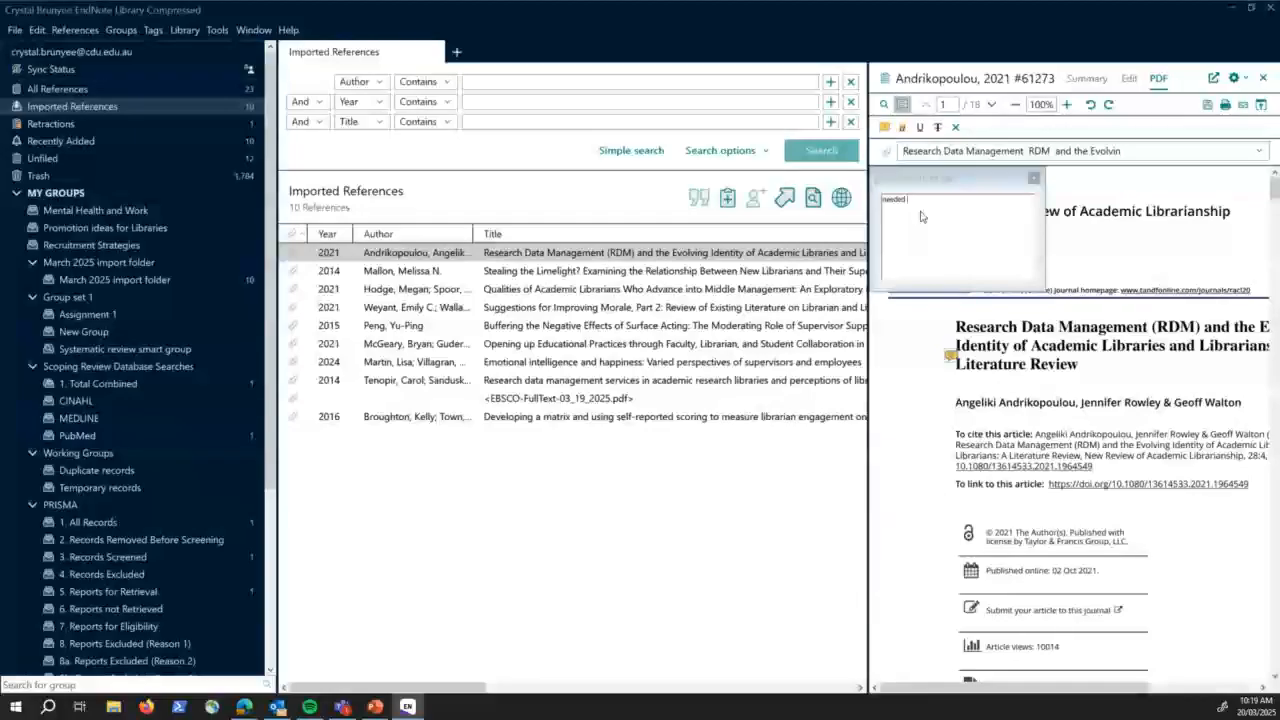
type(" for my c")
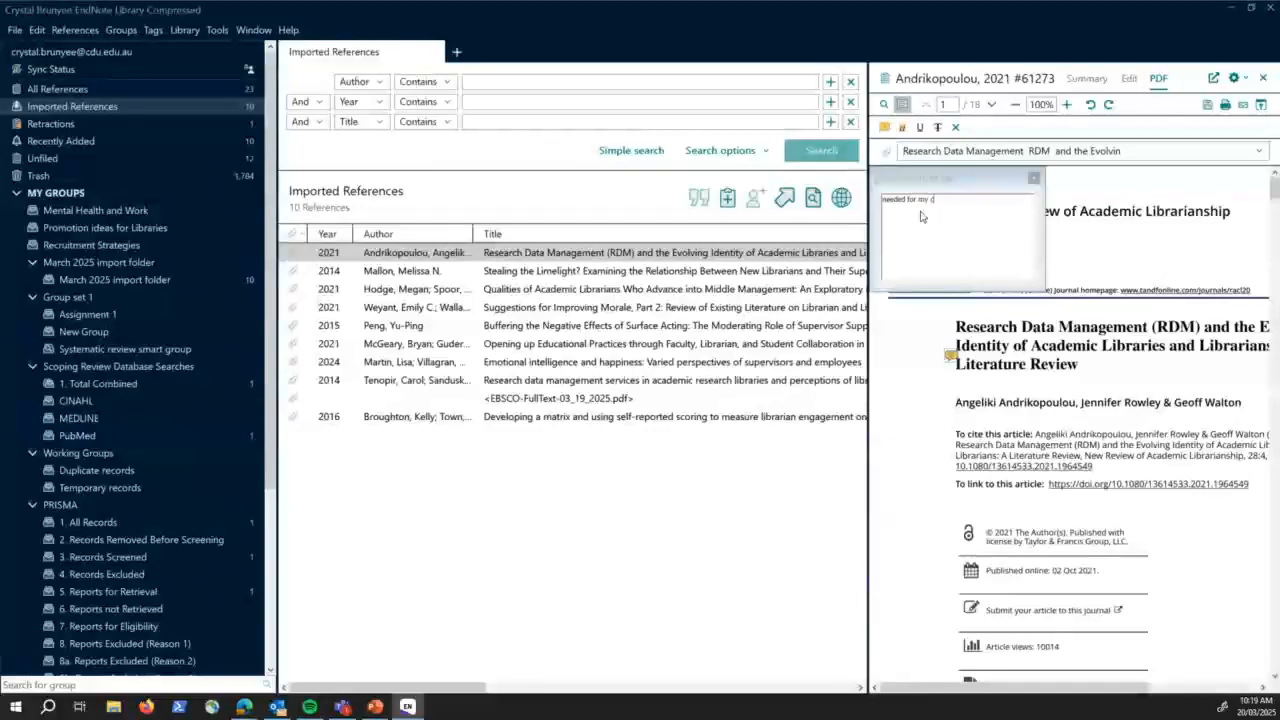
type("onclusion")
left_click(1034, 178)
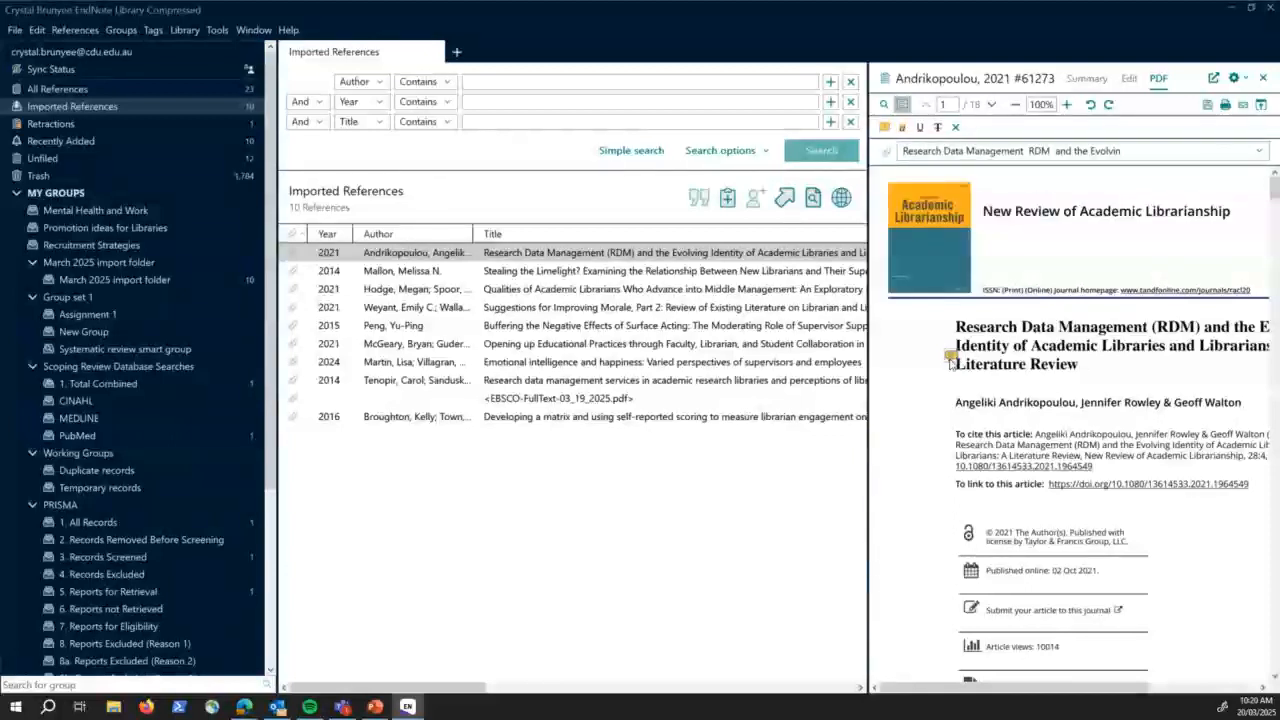
Highlight the first part of the article's DOI link in the PDF, and save the PDF changes while switching to the Retractions group.
left_click(902, 127)
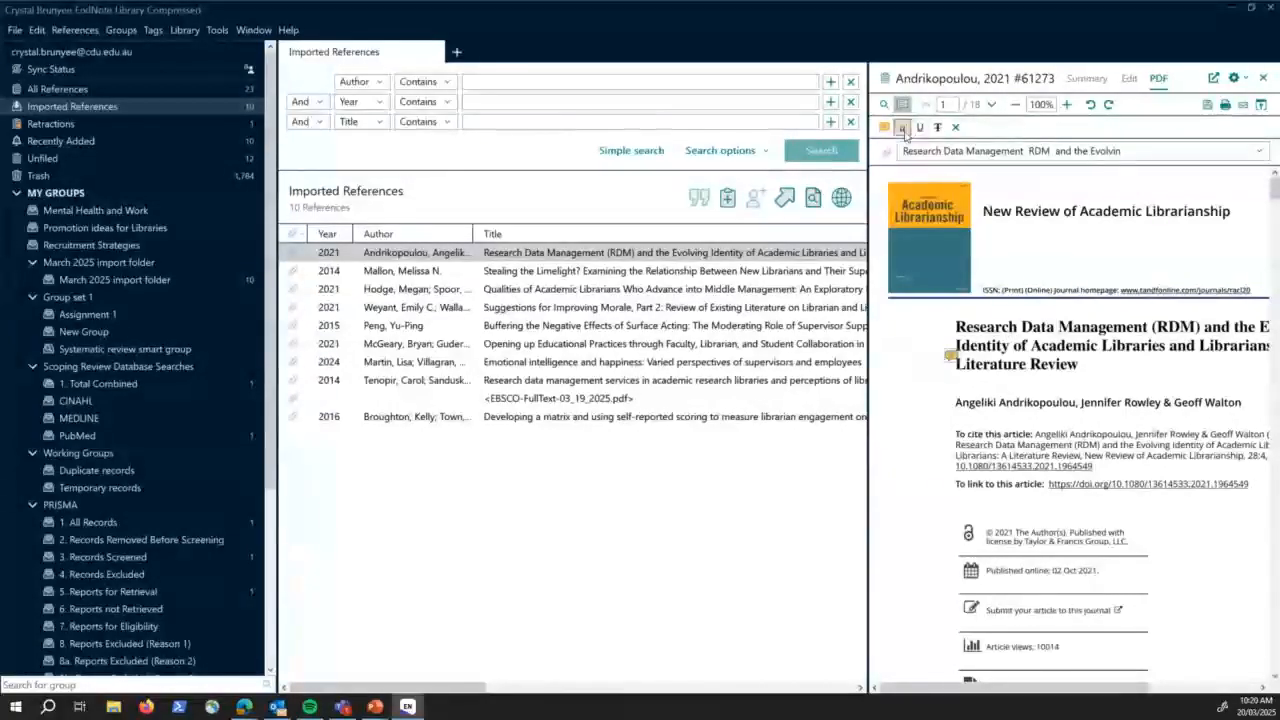
left_click(903, 130)
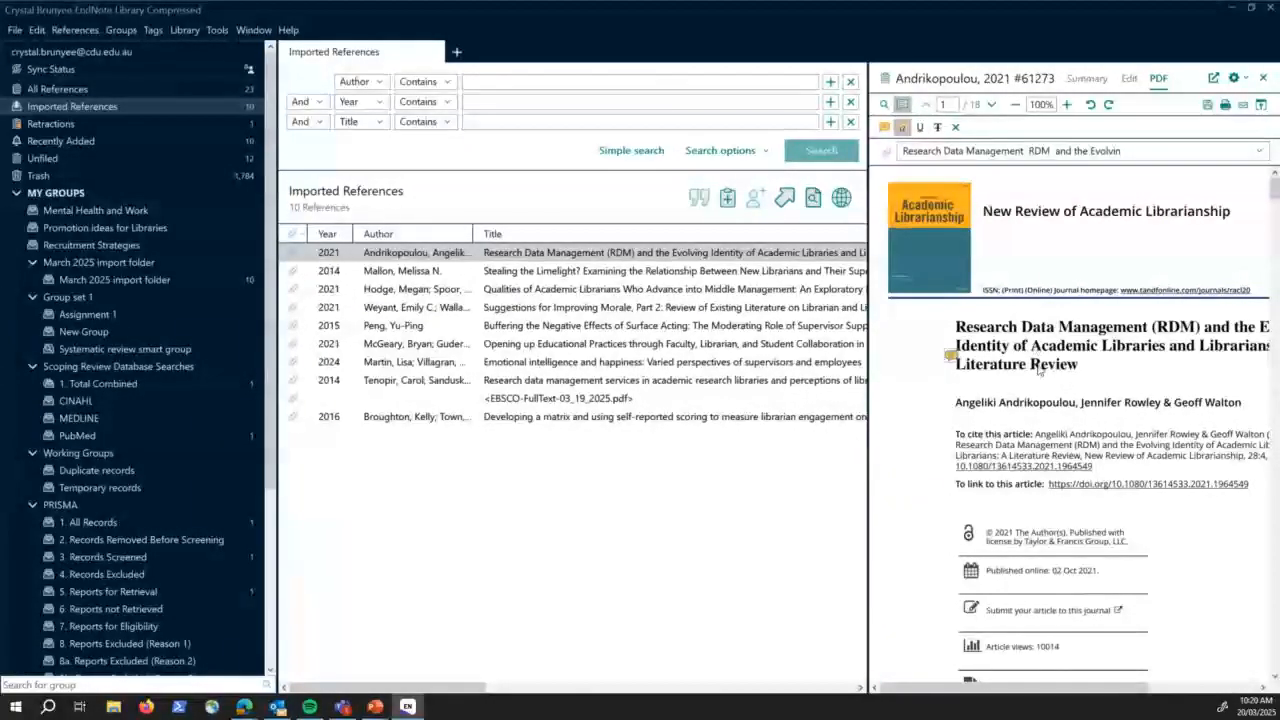
left_click_drag(1049, 484, 1154, 484)
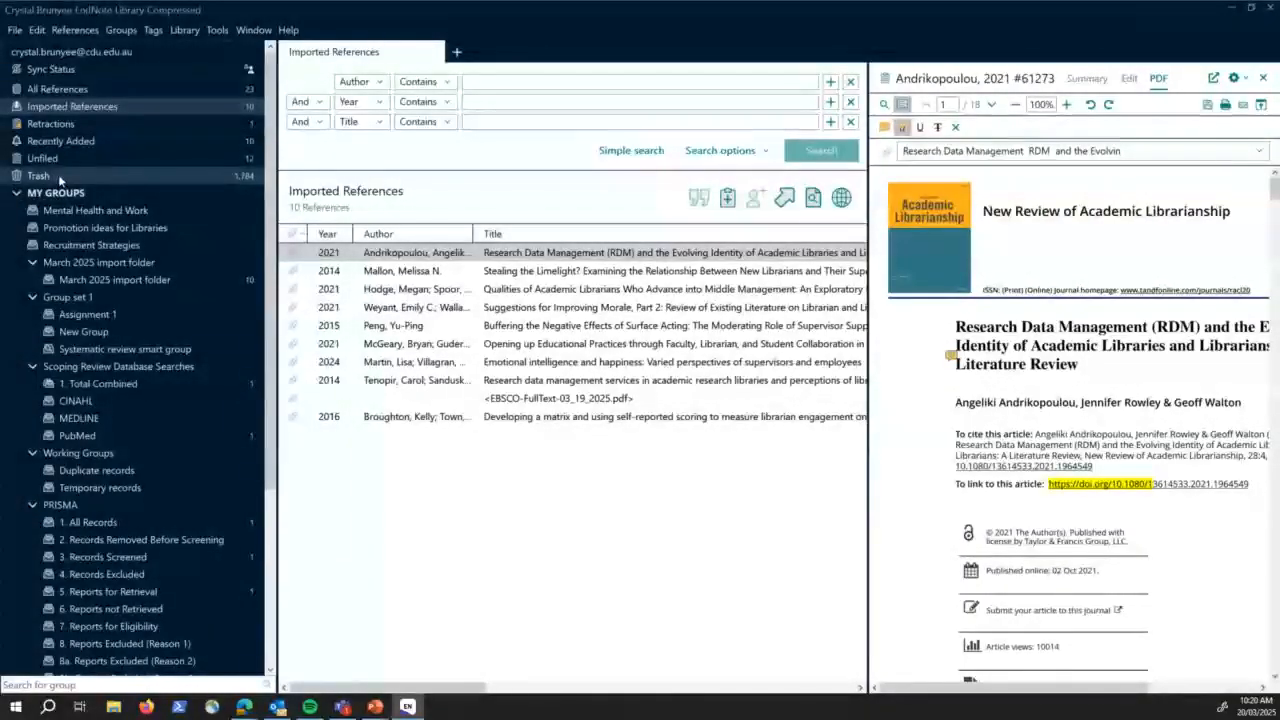
left_click(55, 124)
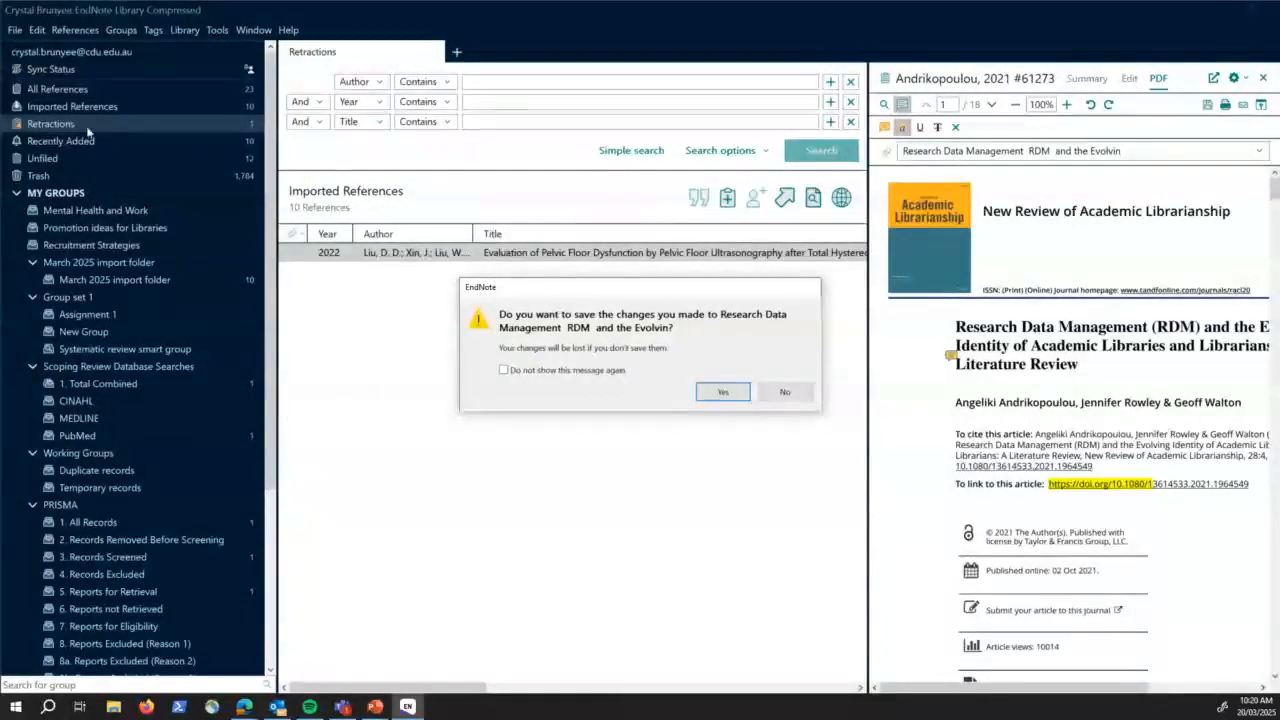
left_click(726, 392)
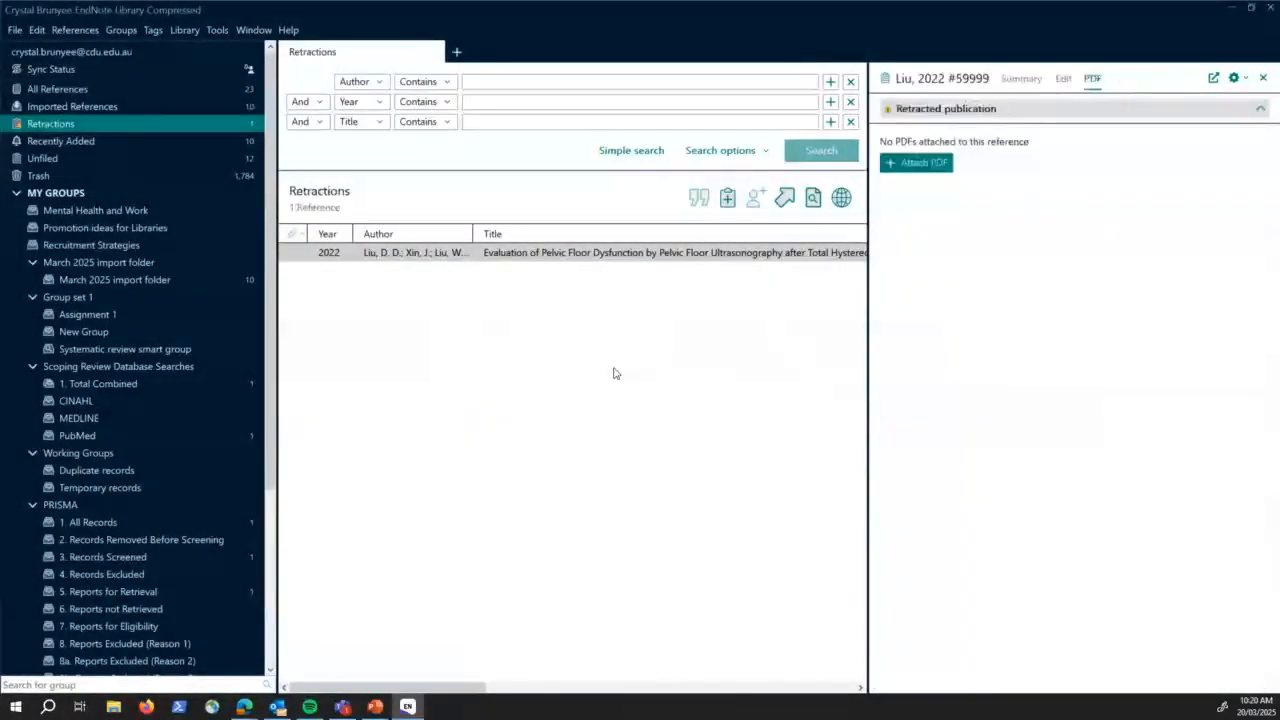
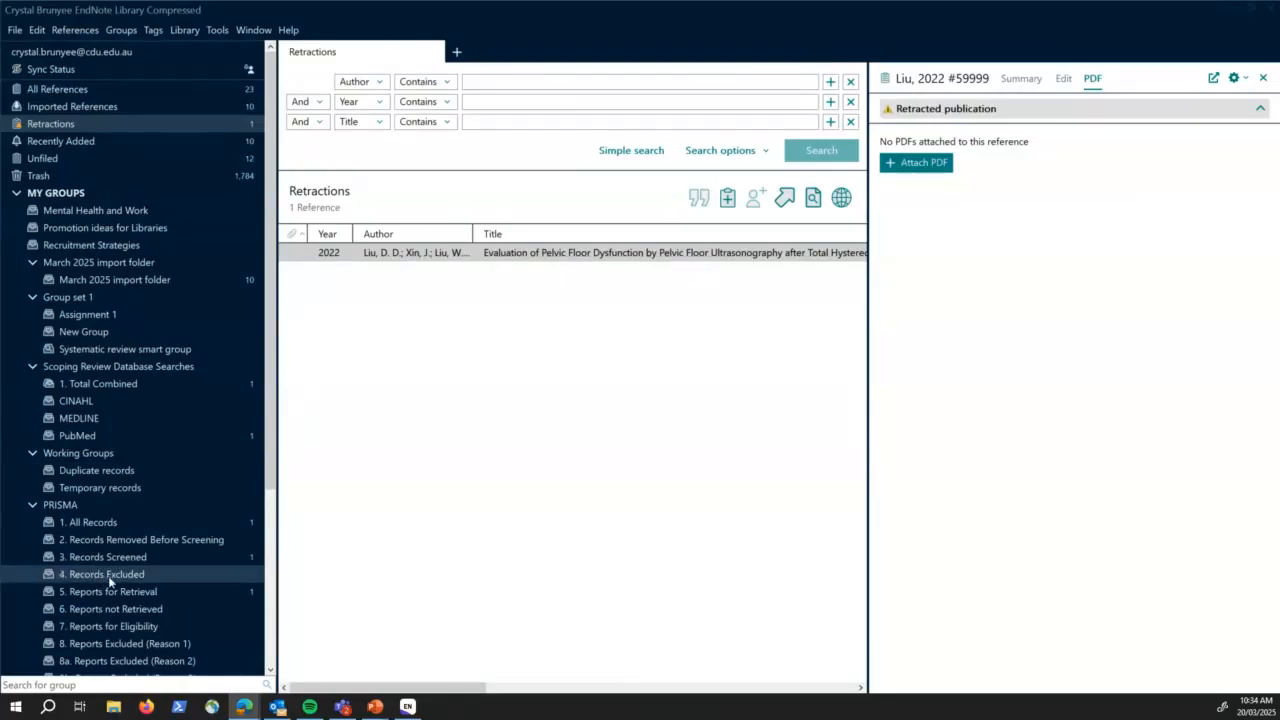
Switch to the web browser, maximize its window and open Google Scholar from the university library page.
mouse_move(241, 712)
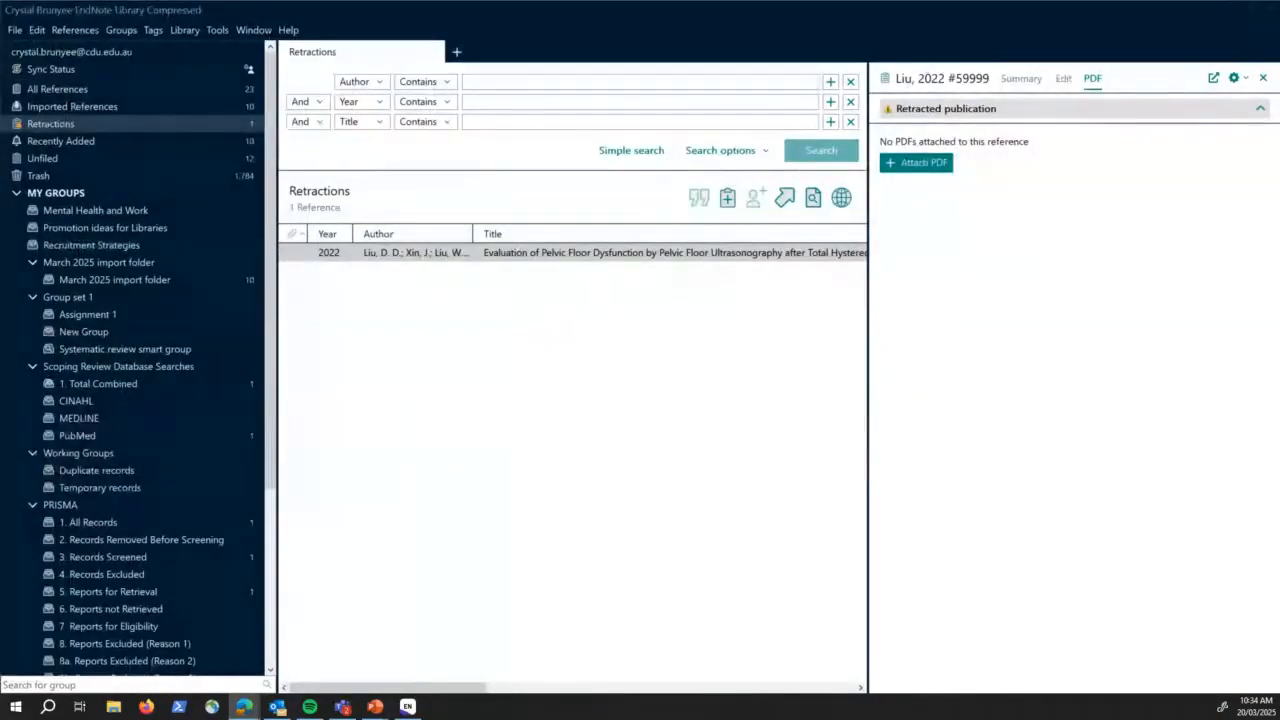
left_click_drag(1279, 40, 765, 66)
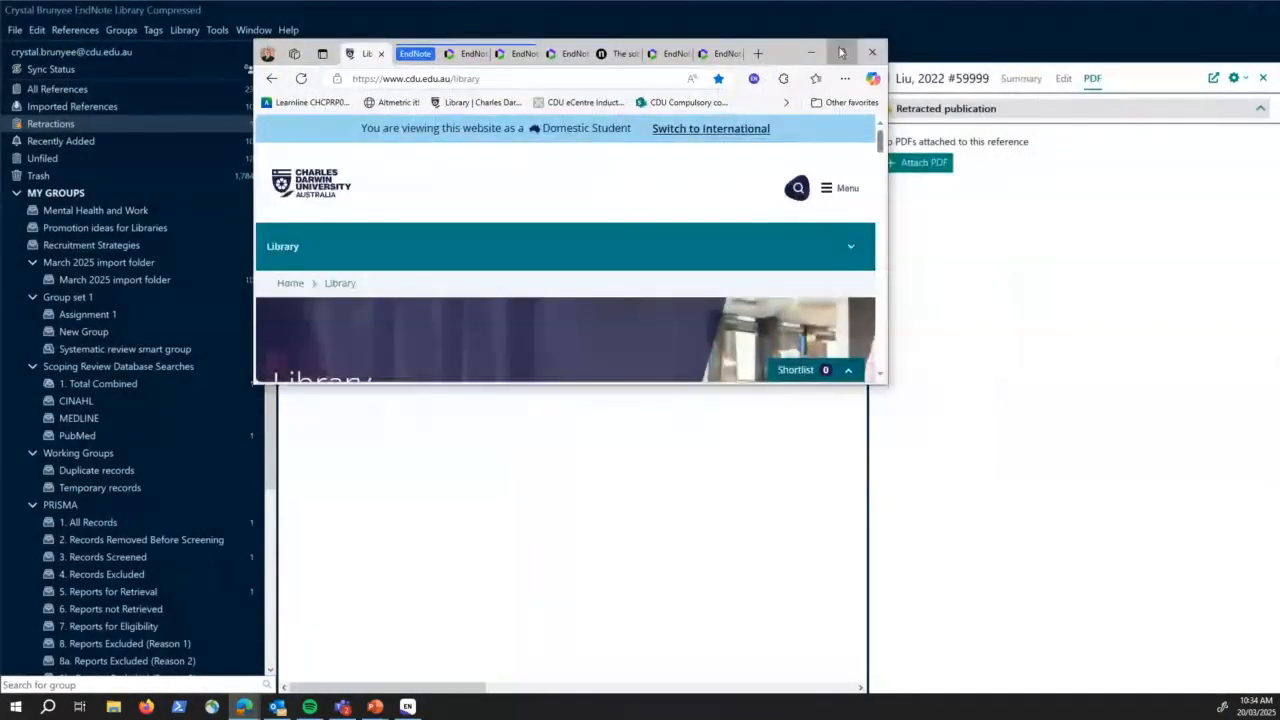
left_click(840, 51)
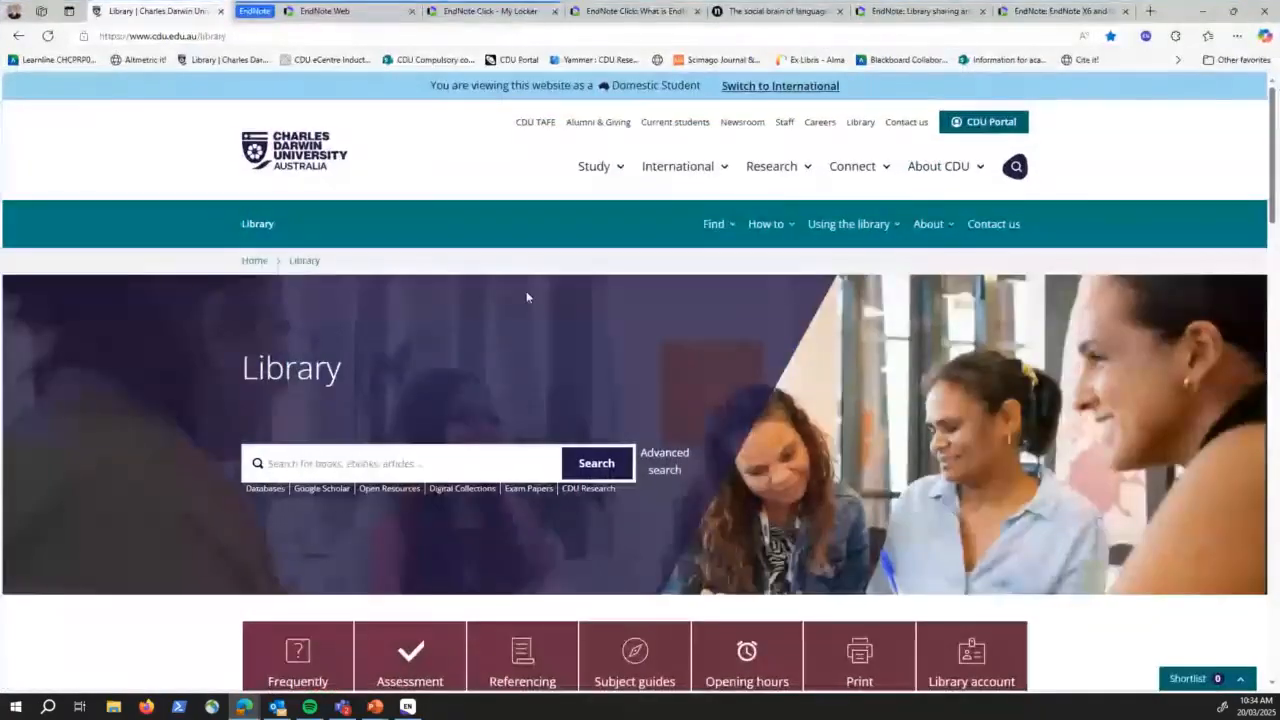
left_click(336, 489)
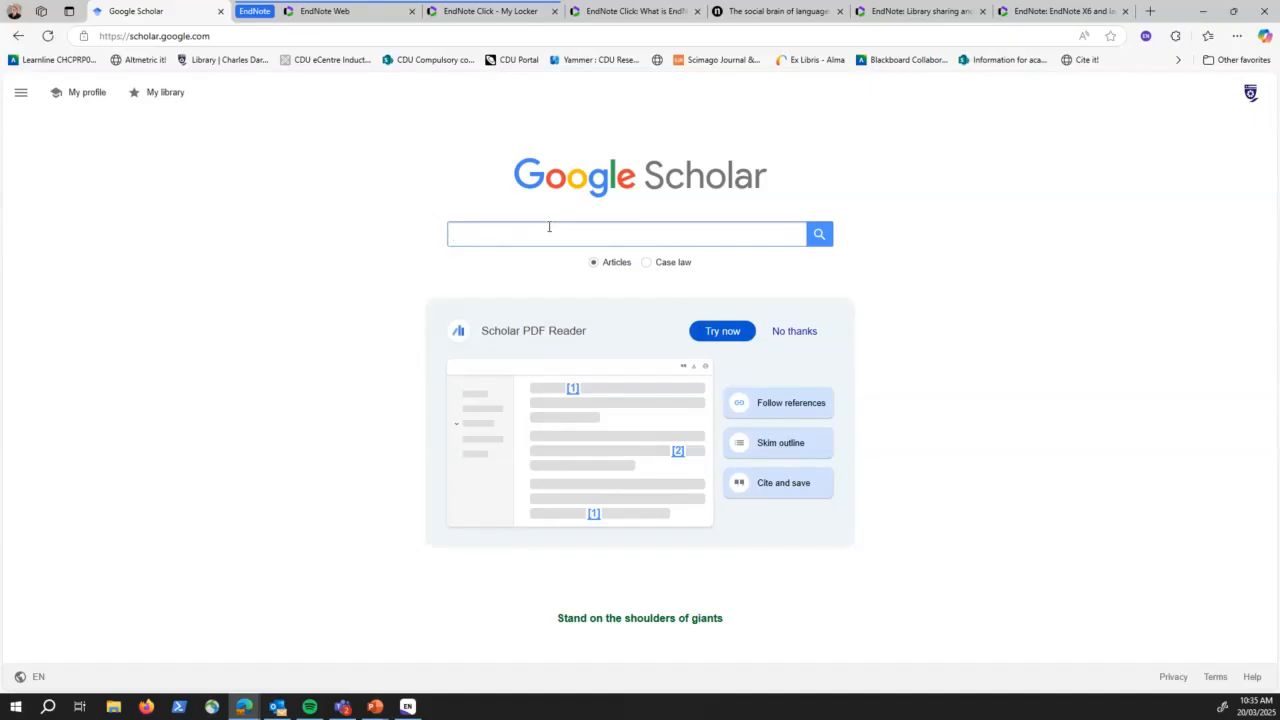
Search Google Scholar for "science", using the suggested spelling correction.
type("sicene")
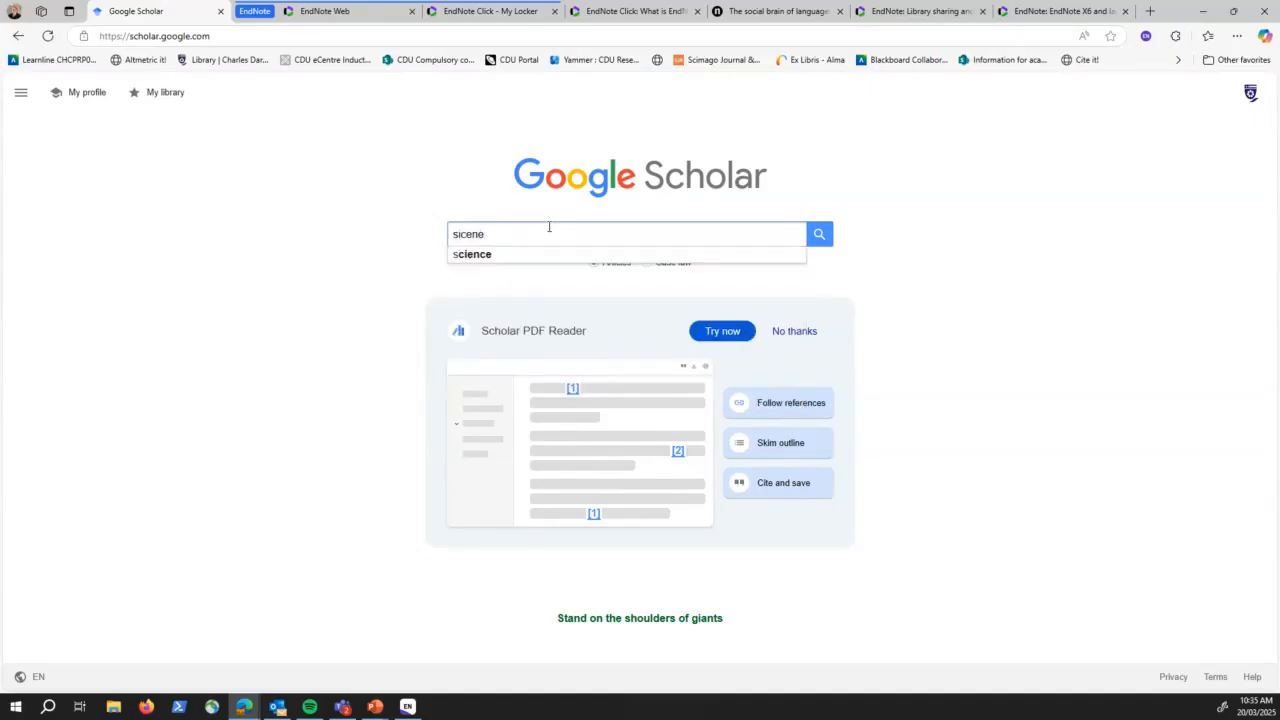
key("BackSpace")
type("ce")
key("Return")
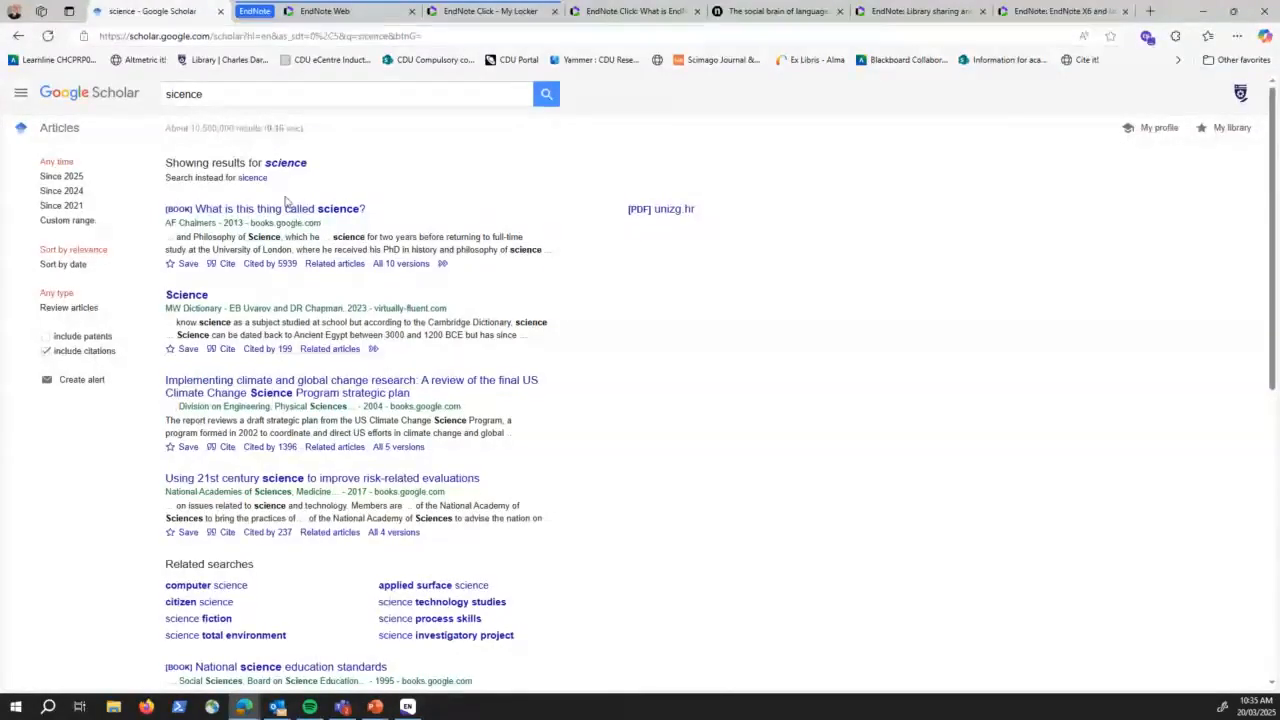
left_click(288, 165)
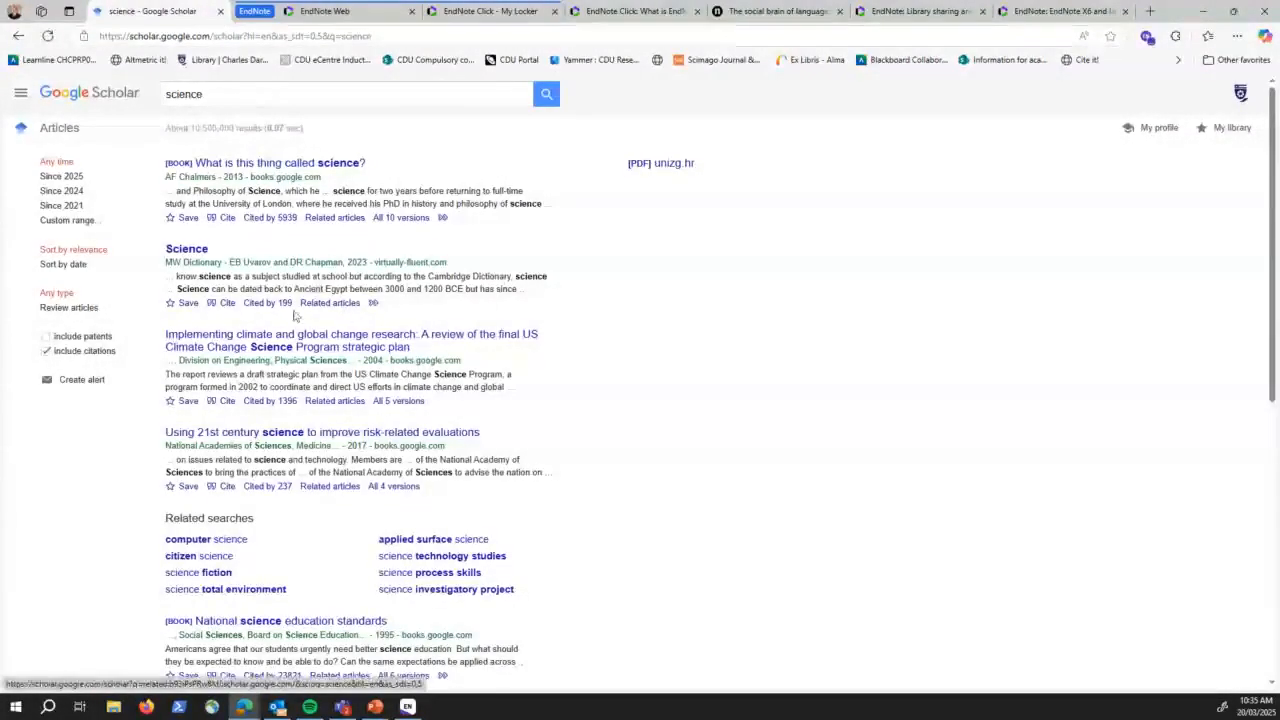
Download the citation of the 2023 result titled "Science" in EndNote format.
left_click(226, 304)
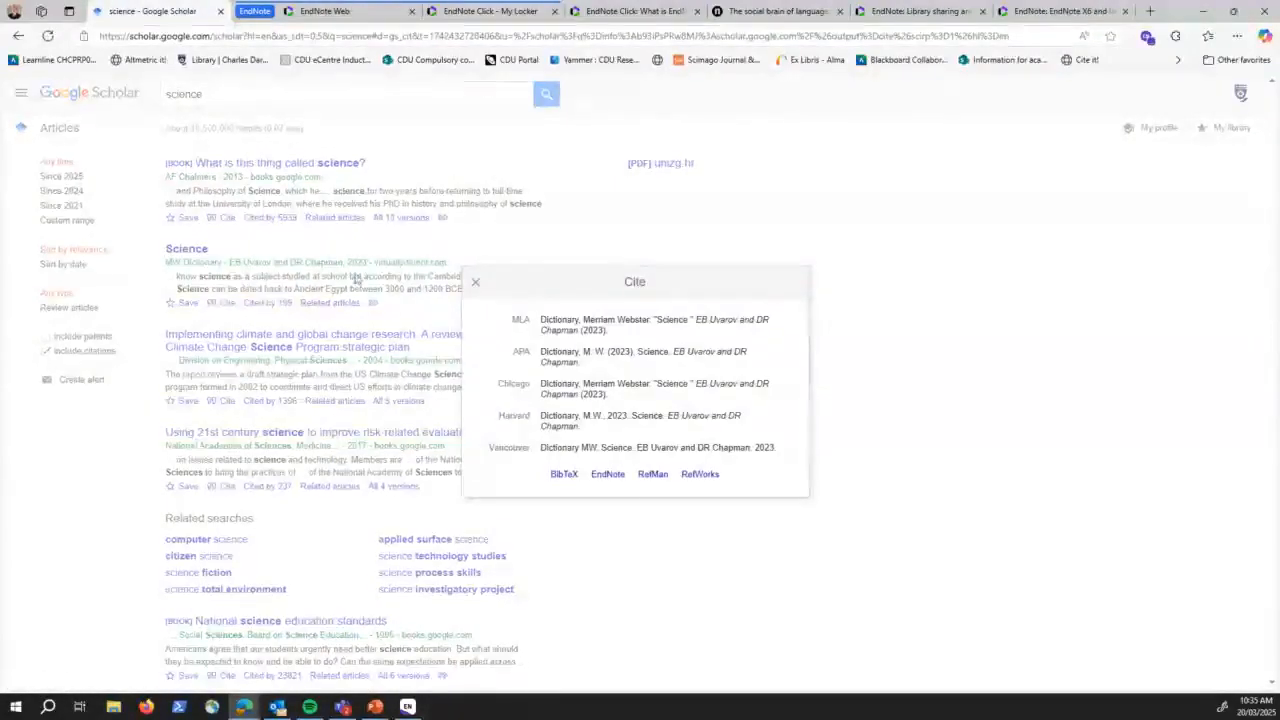
left_click(607, 475)
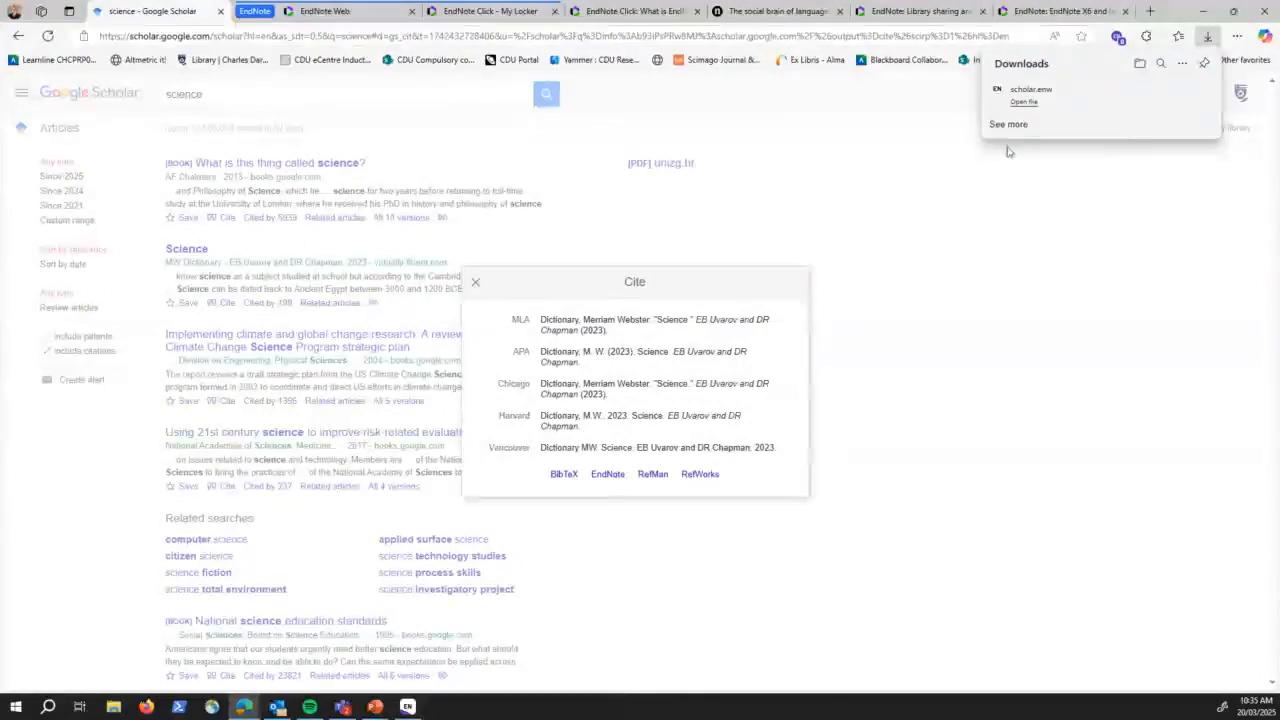
Import the downloaded scholar.enw citation into EndNote and check the reference's fields and formatted summary.
left_click(1022, 104)
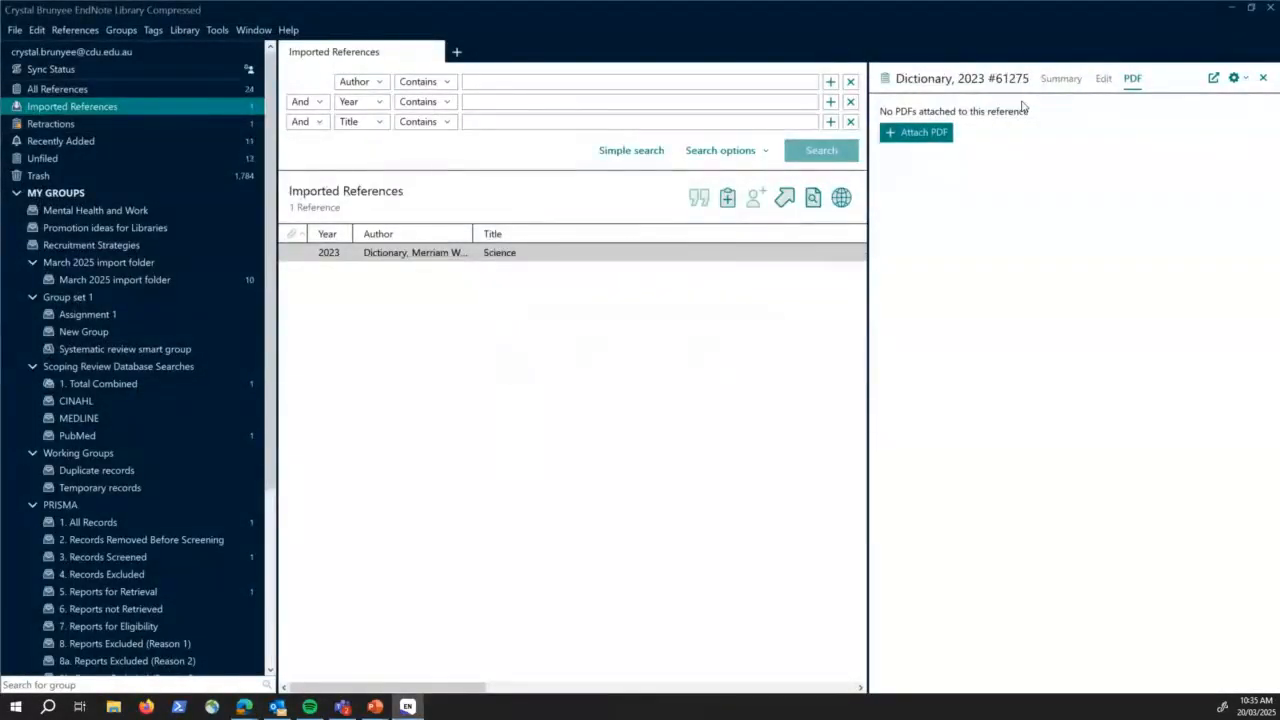
left_click(439, 255)
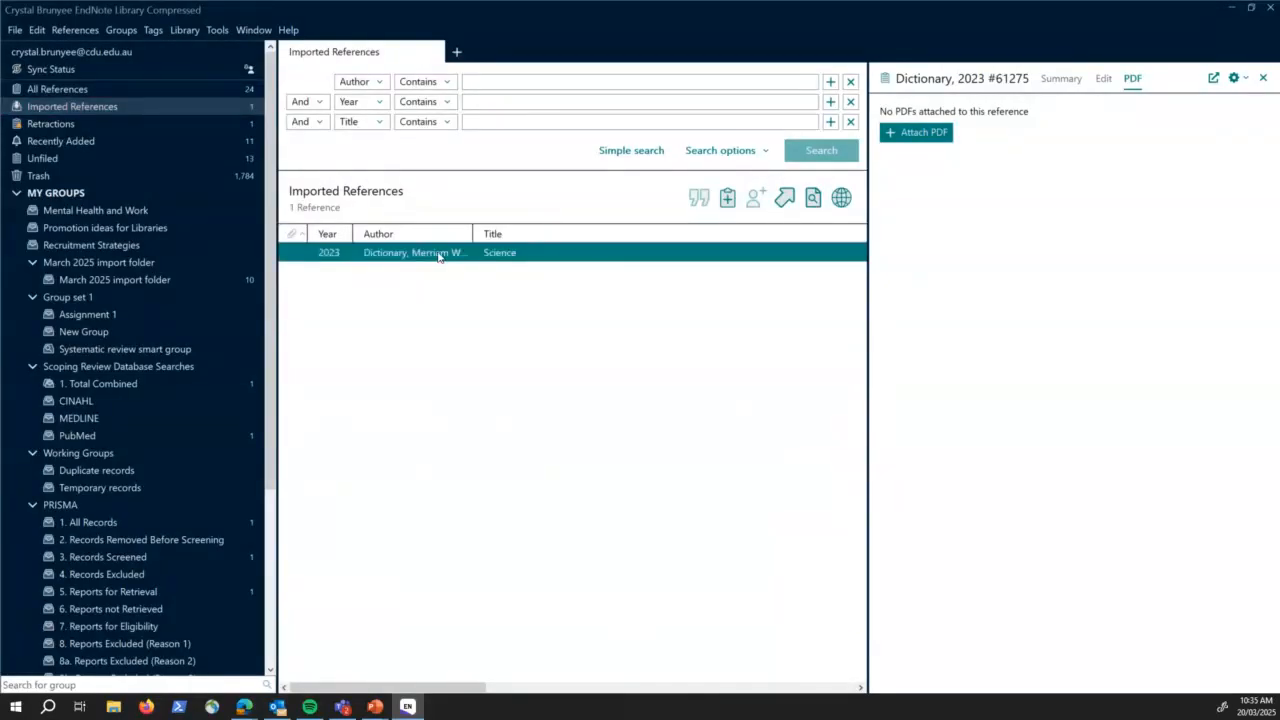
left_click(1100, 79)
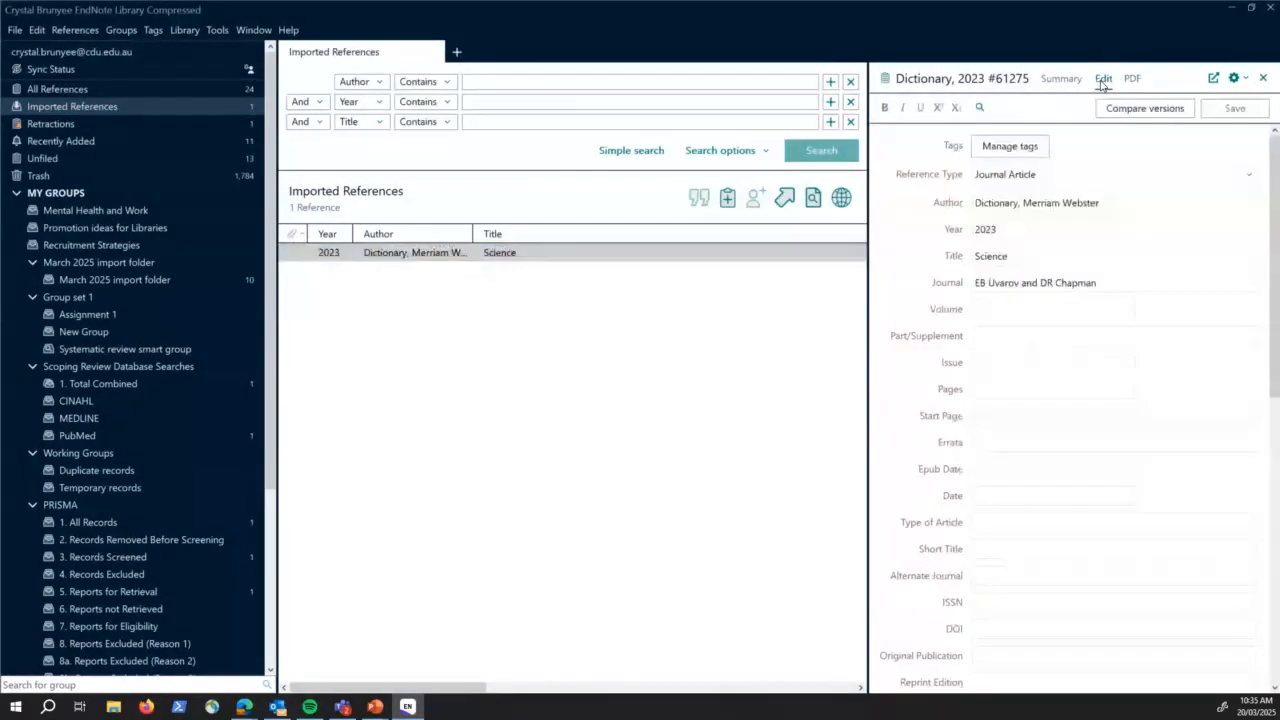
left_click(1066, 79)
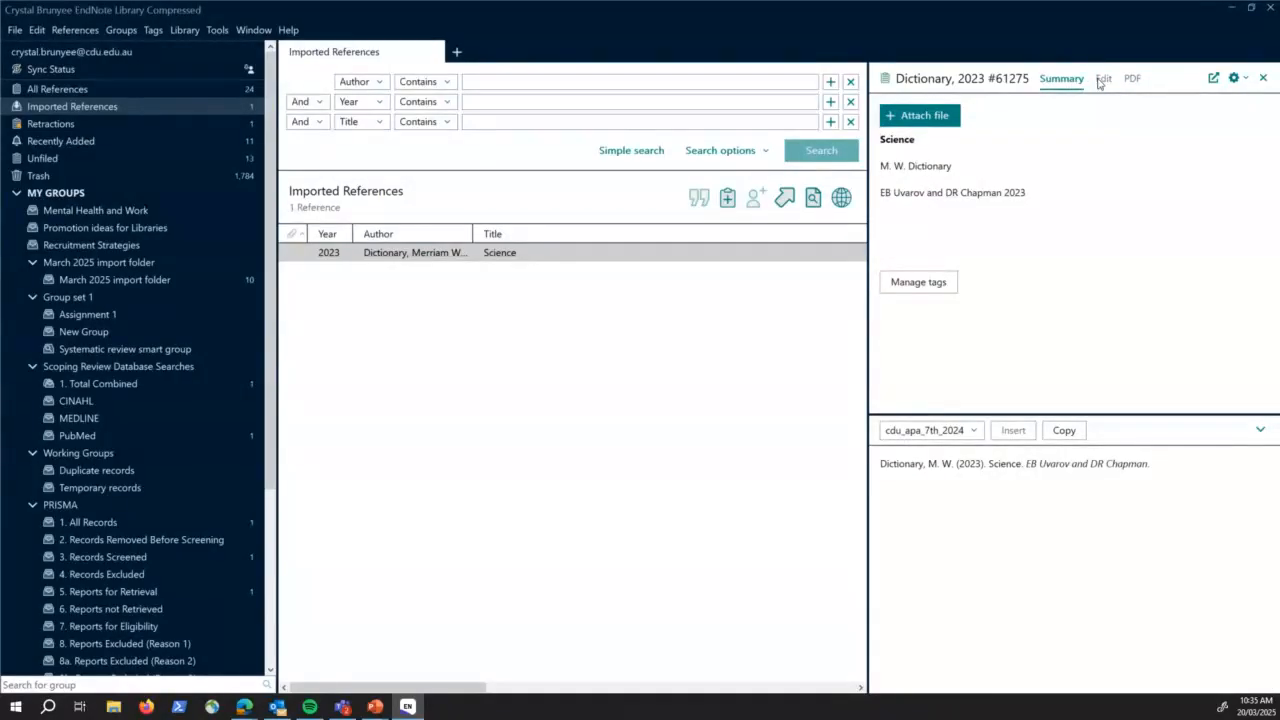
left_click(1101, 79)
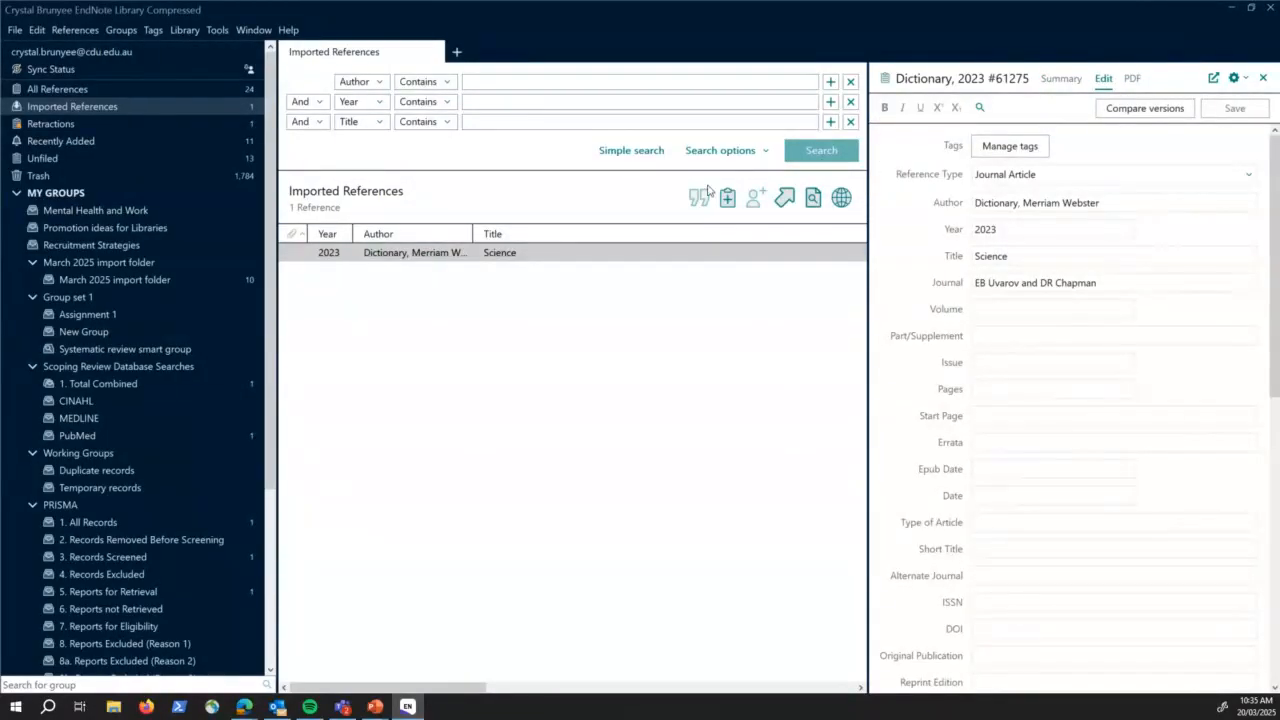
Return to Google Scholar in the browser, close the citation window and look through the "science" results.
left_click(1233, 7)
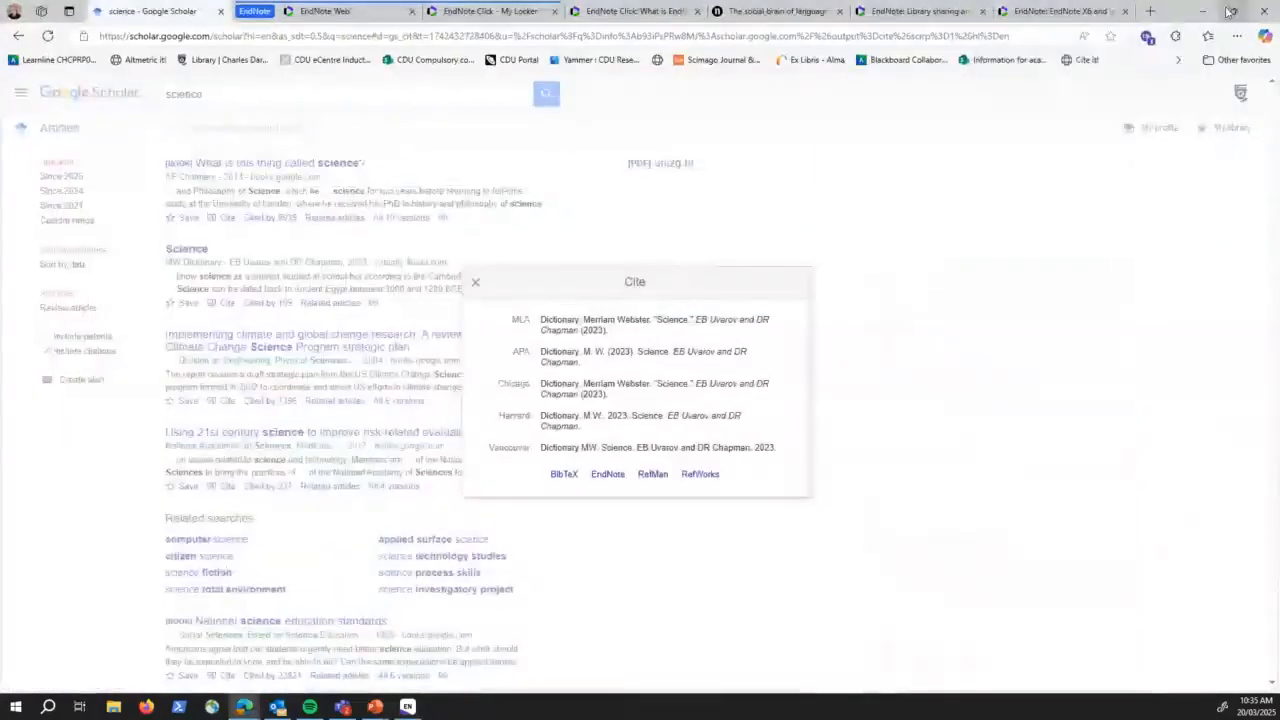
left_click(717, 253)
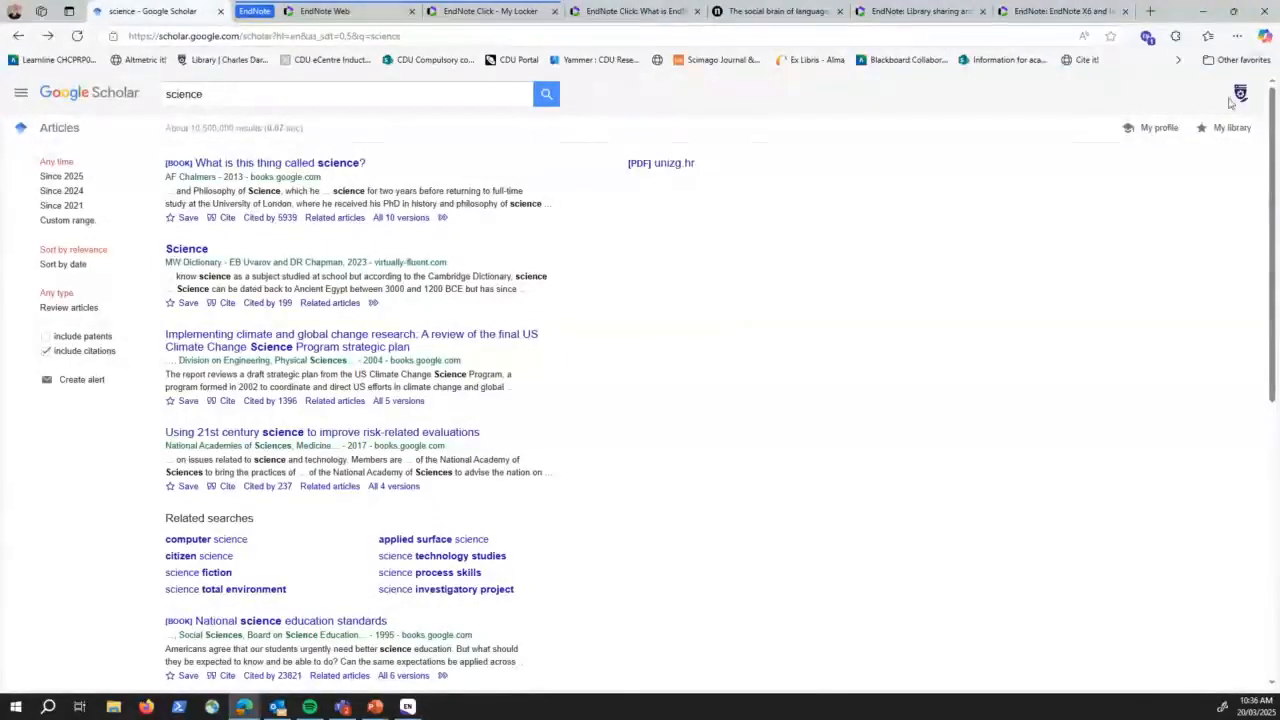
scroll(1254, 187, "down", 1)
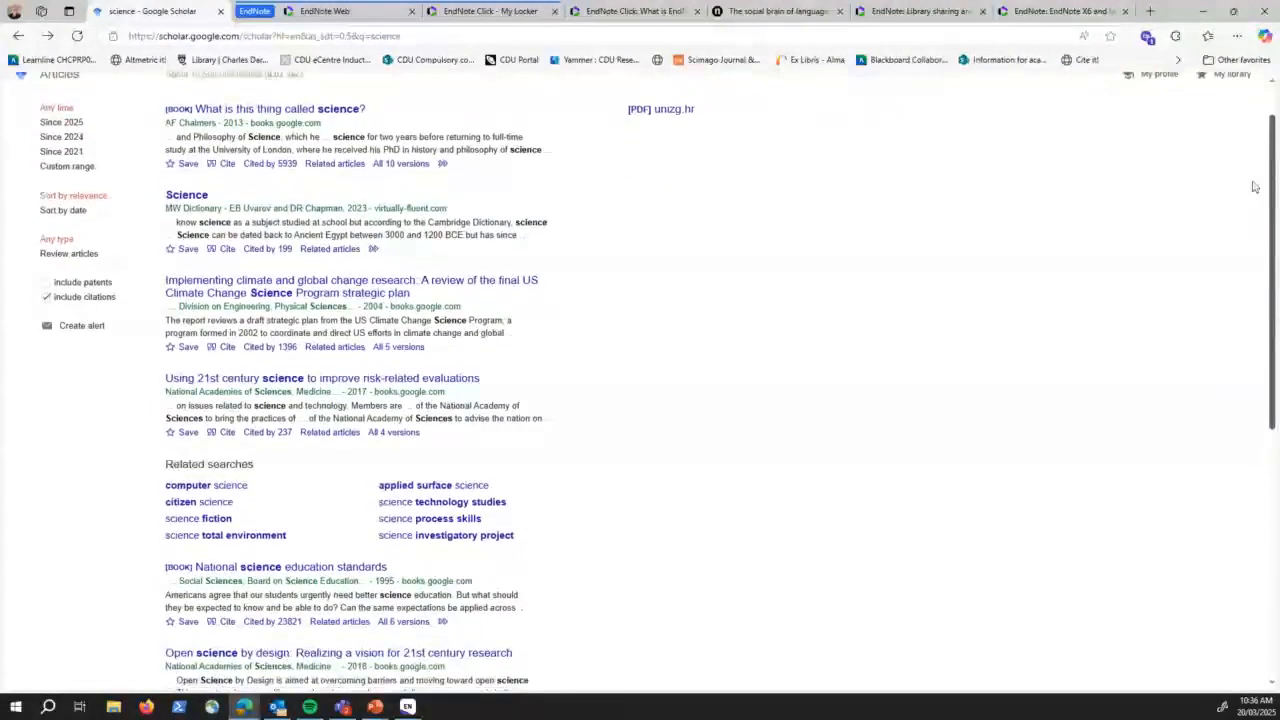
scroll(1254, 187, "down", 3)
scroll(1230, 270, "down", 2)
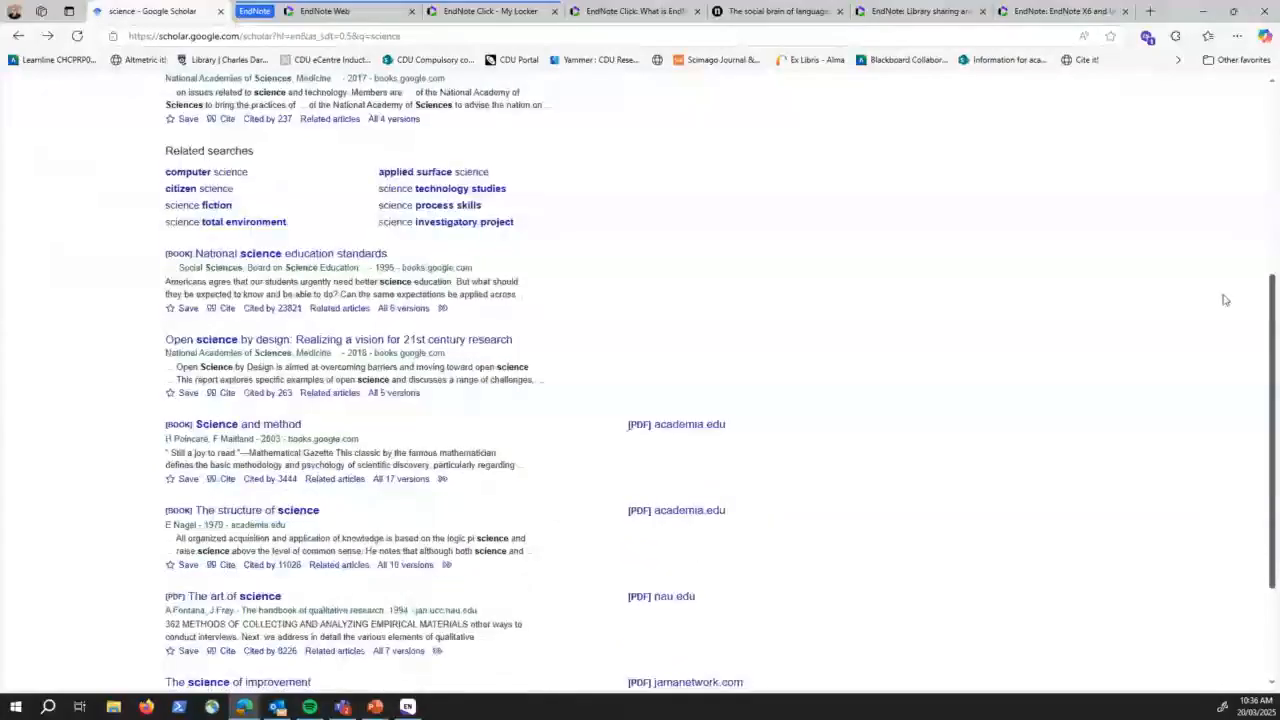
scroll(1223, 297, "up", 6)
Search Google Scholar for "health of children in northern territory".
double_click(230, 102)
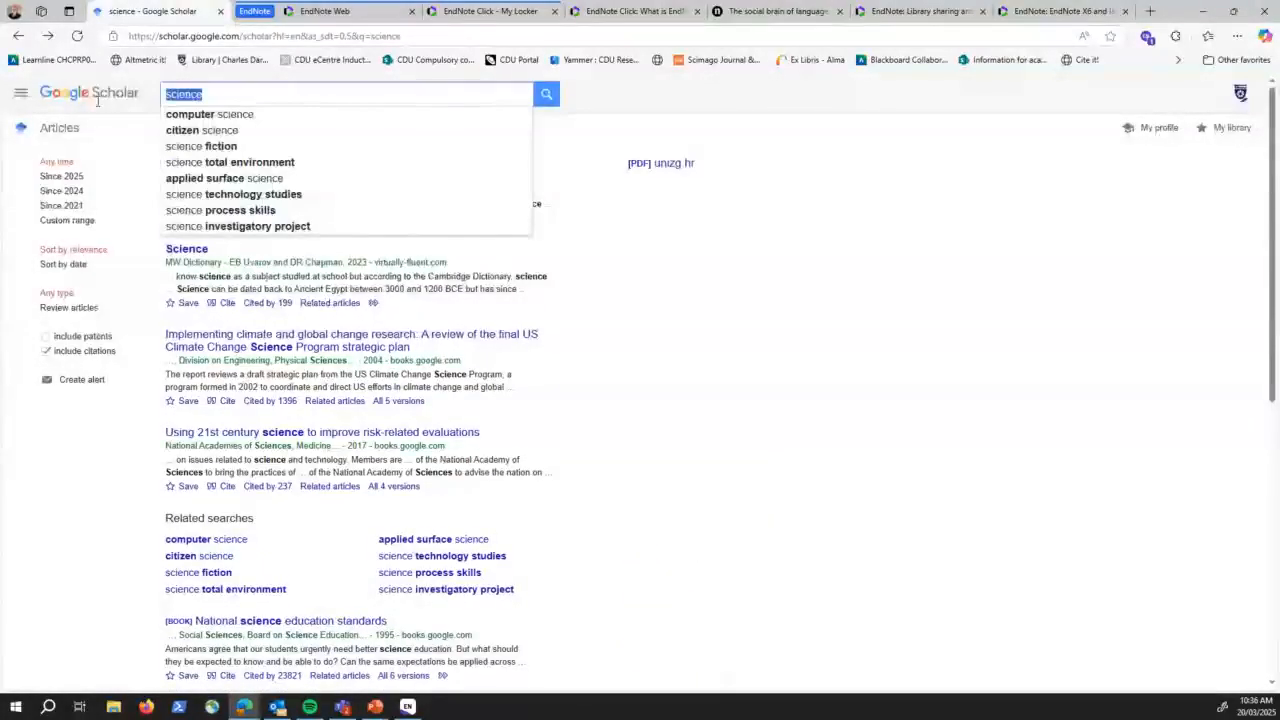
type("healt")
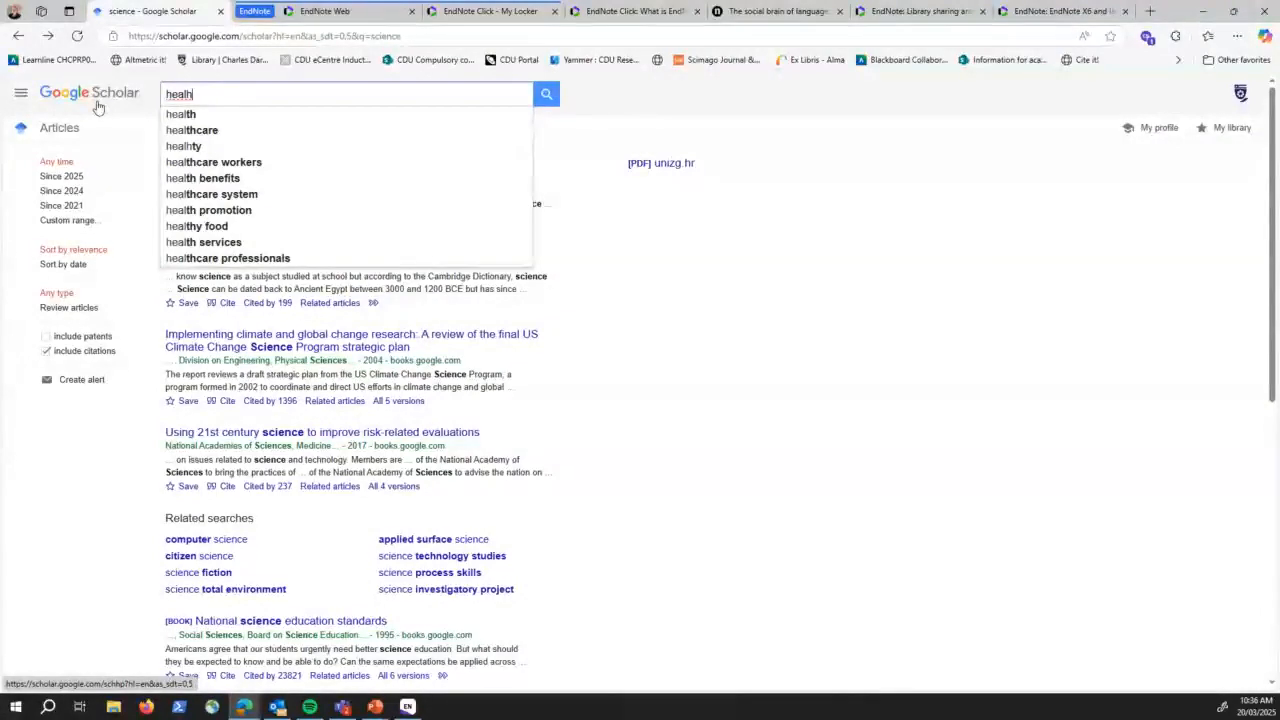
key("BackSpace")
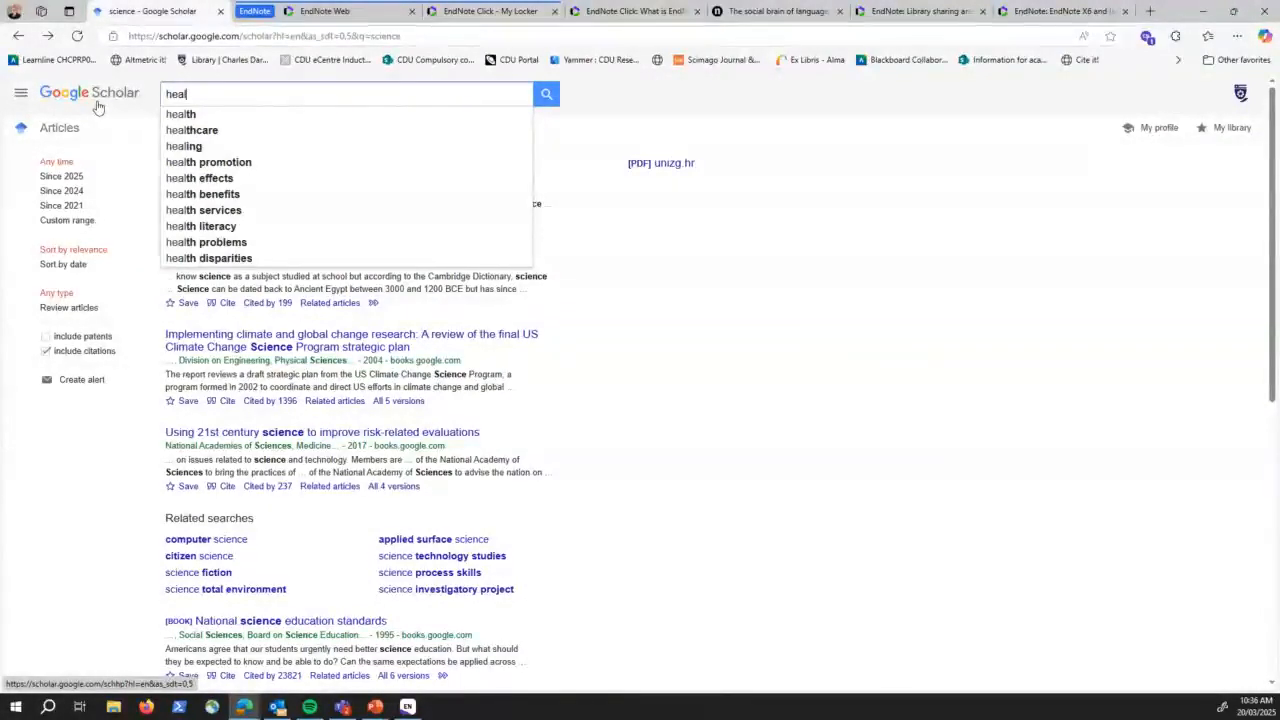
type("h")
type(" of")
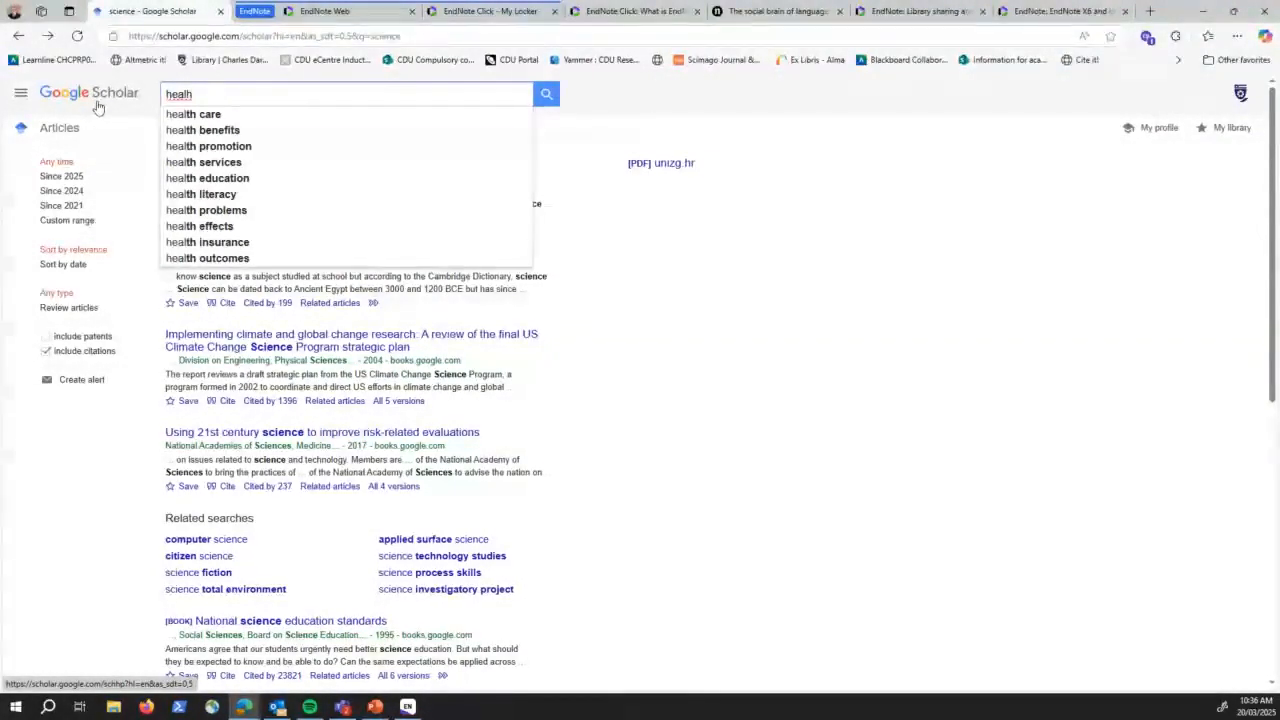
type(" chil")
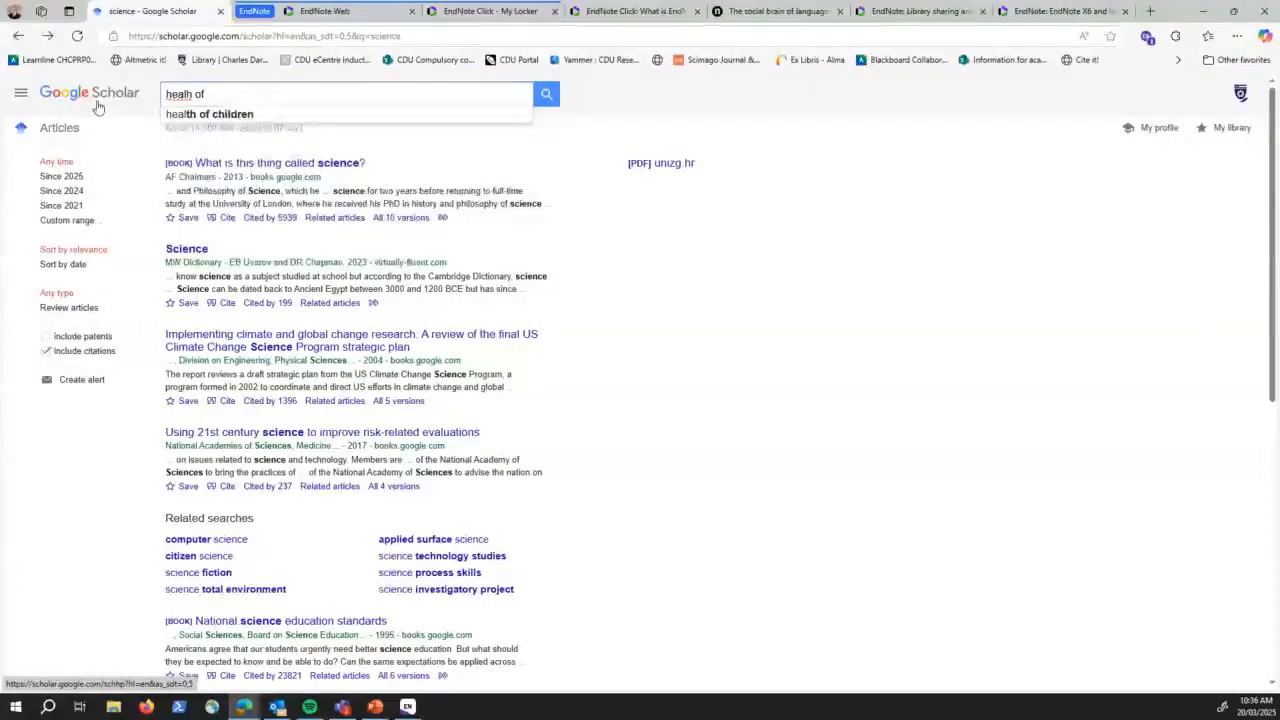
type("dren ")
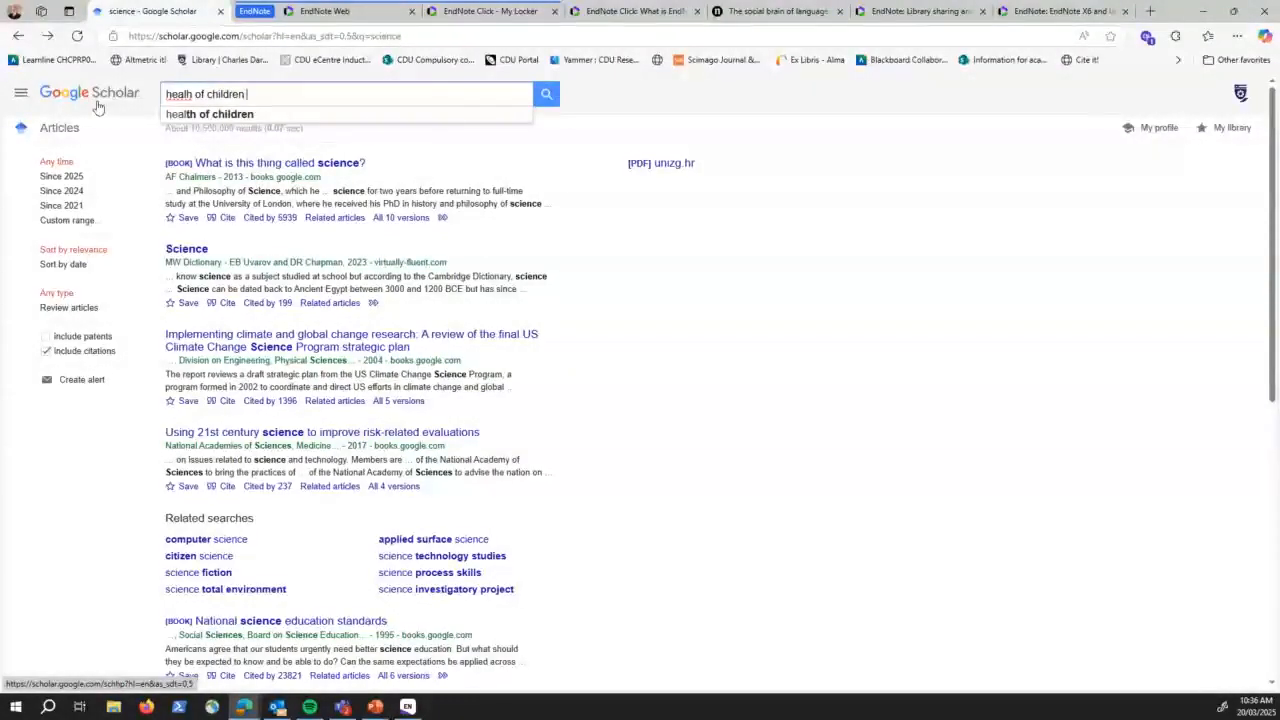
type("in northen")
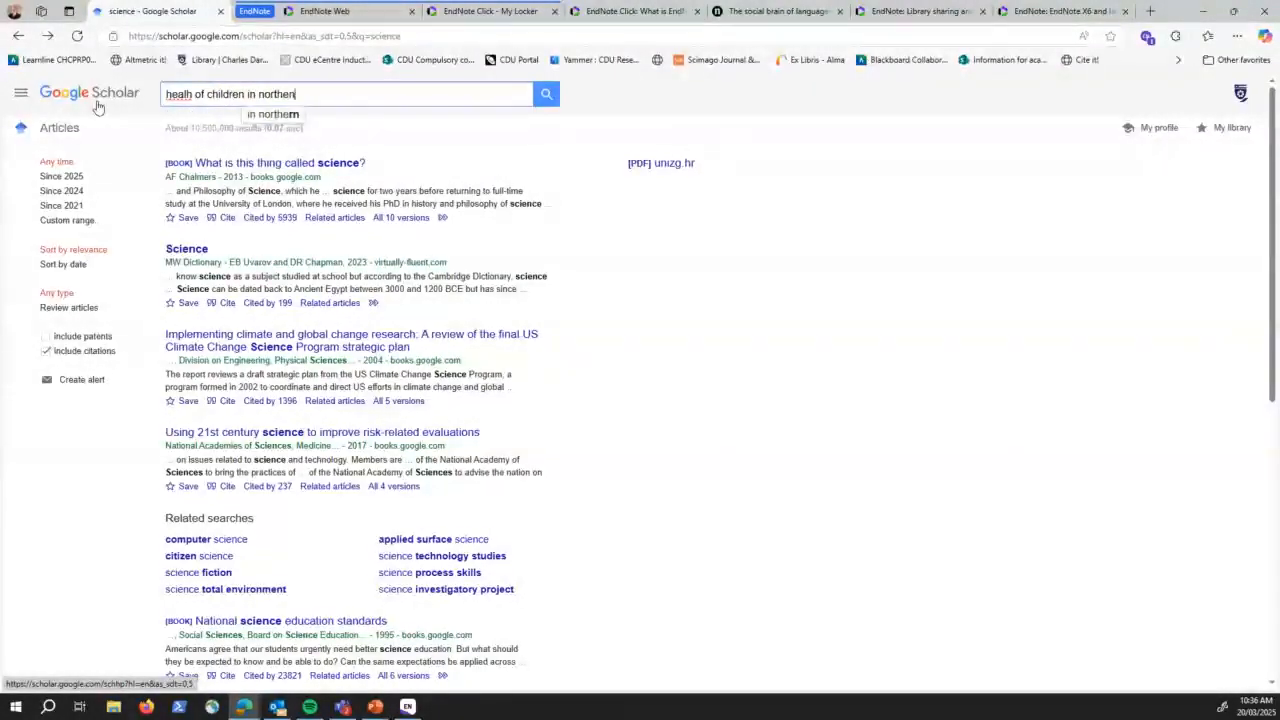
key("BackSpace")
type("rn te")
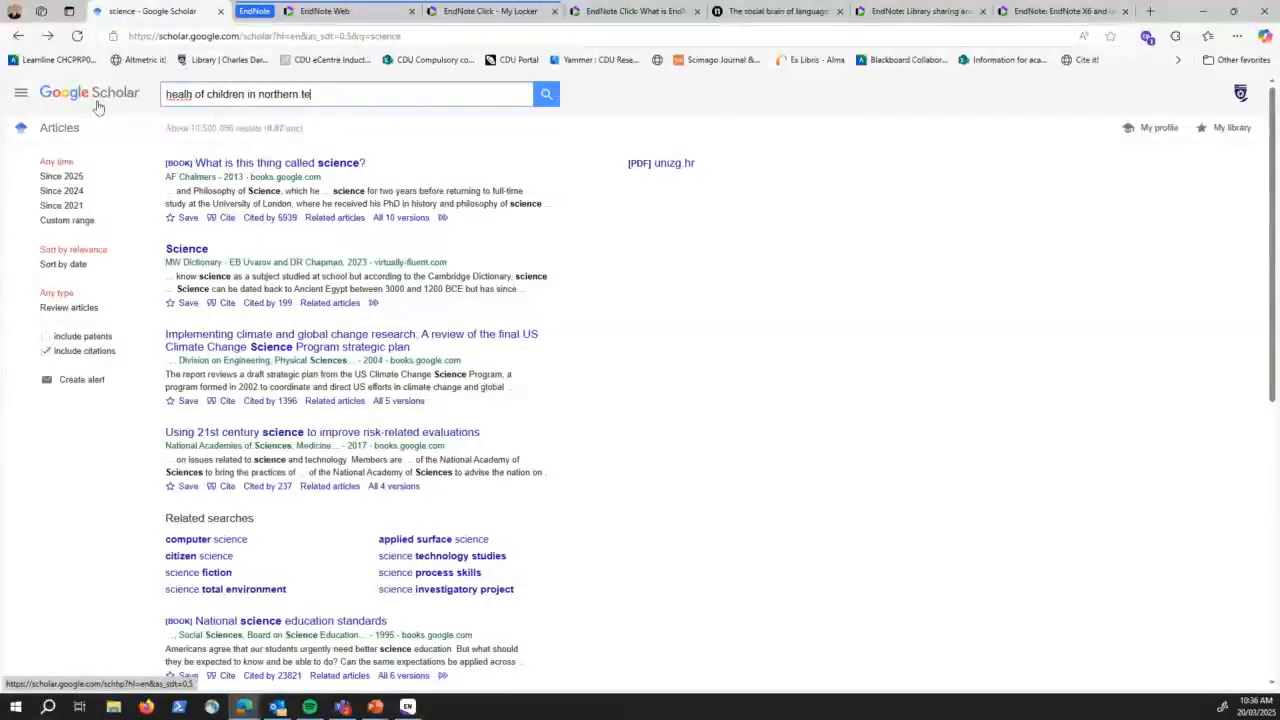
type("rritory")
key("Return")
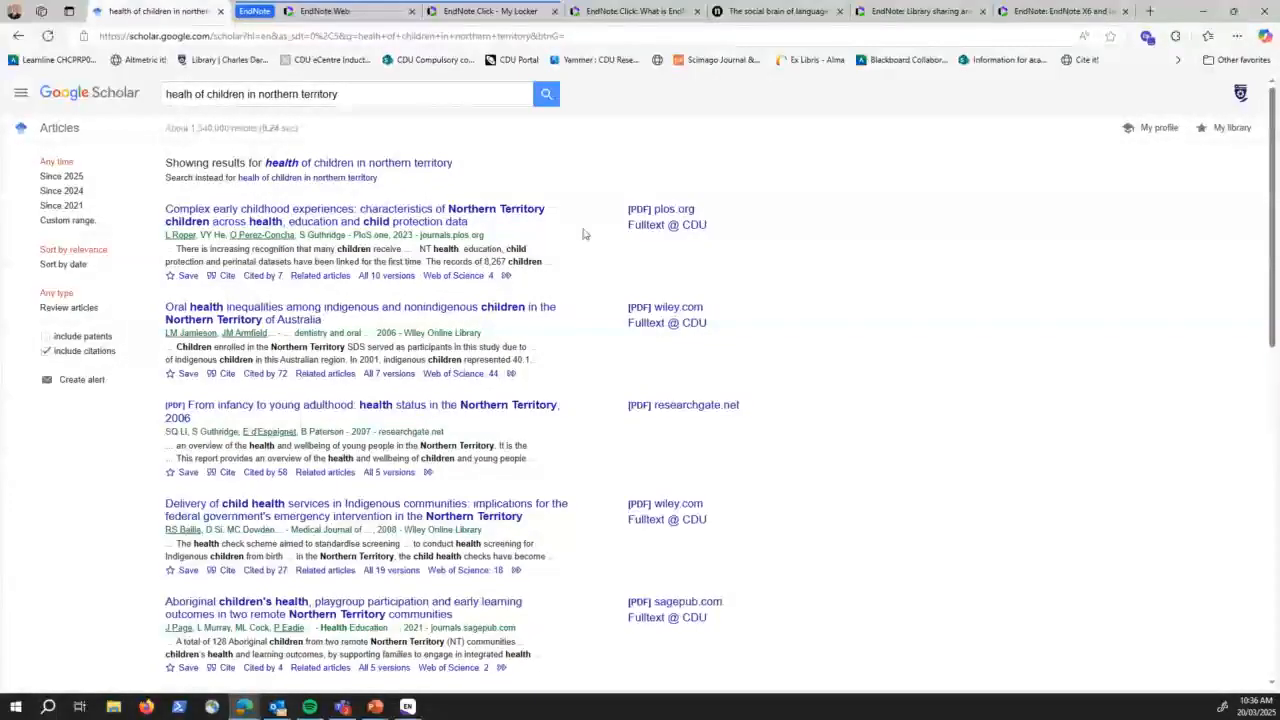
Export the citation of the first result, "Complex early childhood experiences", in EndNote format and import it into the EndNote library.
left_click(227, 276)
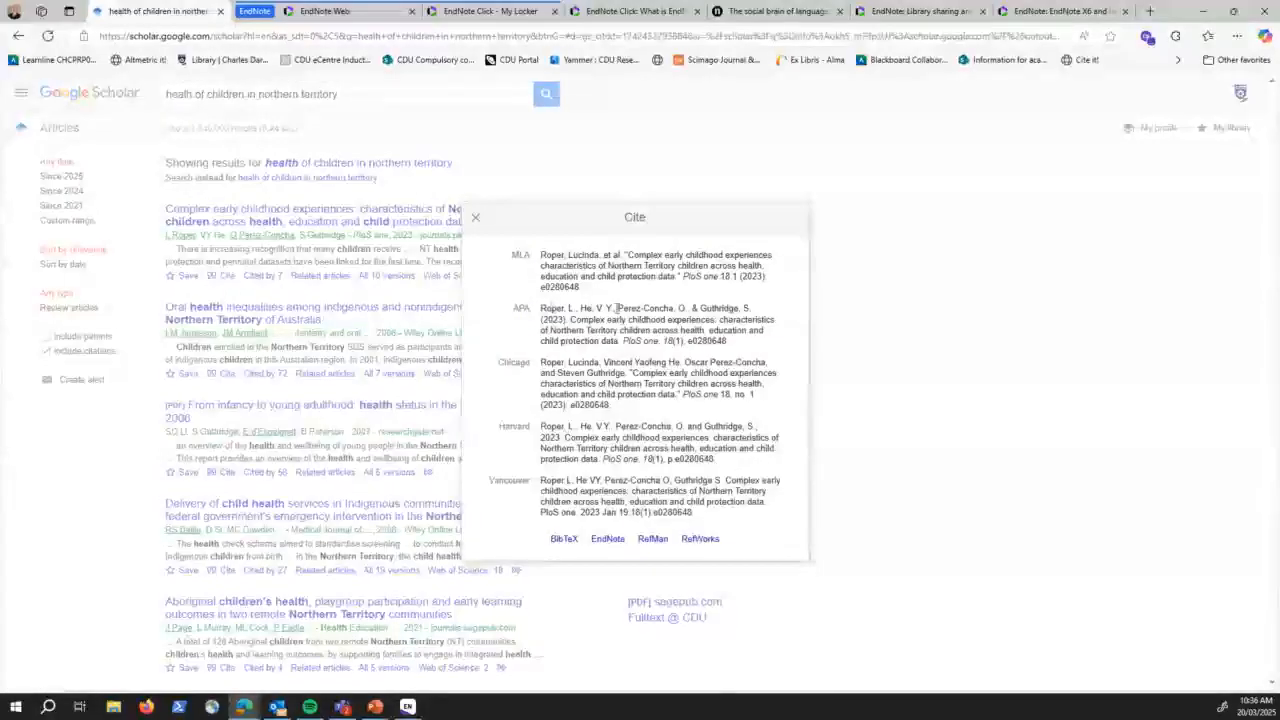
left_click(607, 540)
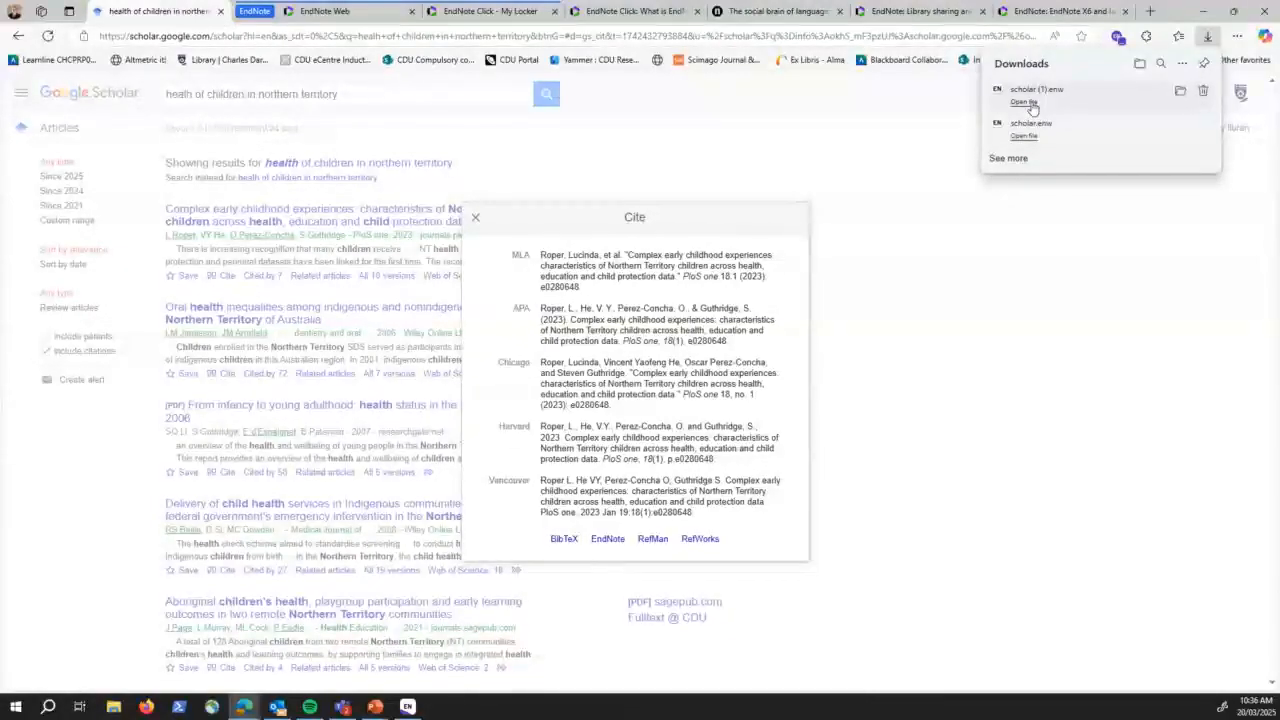
left_click(1025, 103)
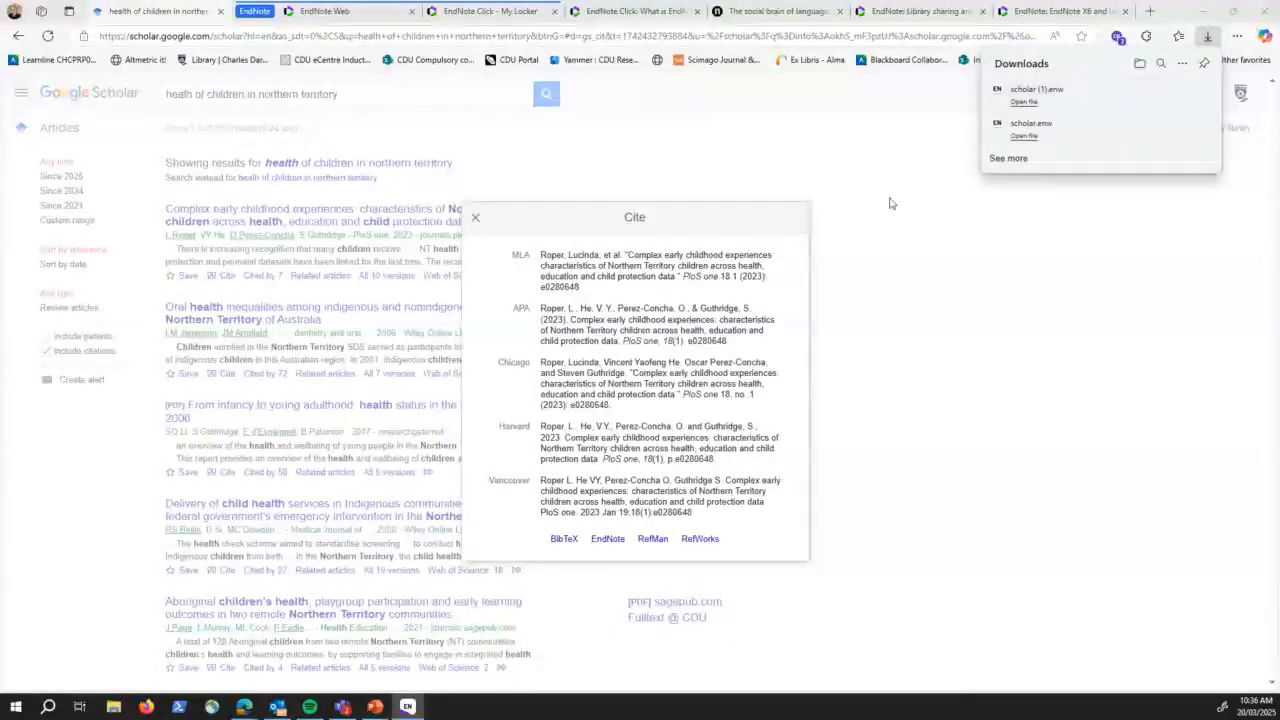
left_click(408, 707)
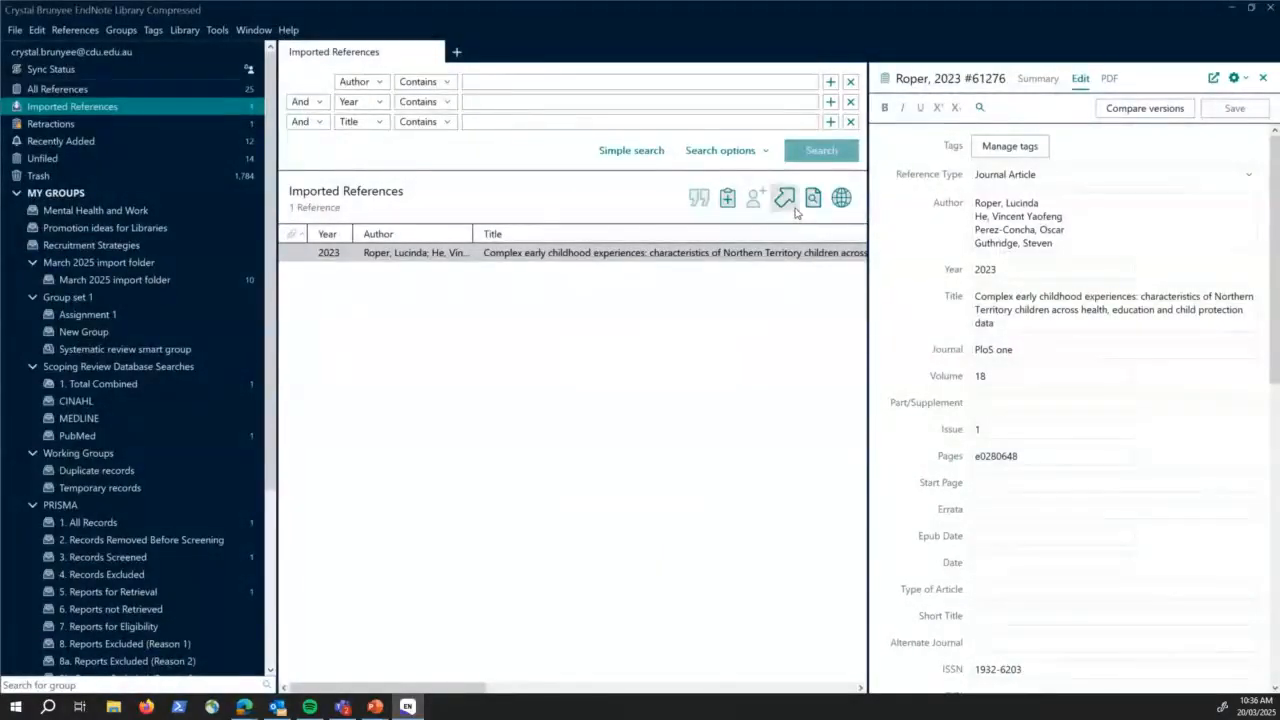
Examine the formatted summary and the field details of the imported "Complex early childhood experiences" reference.
left_click(1045, 79)
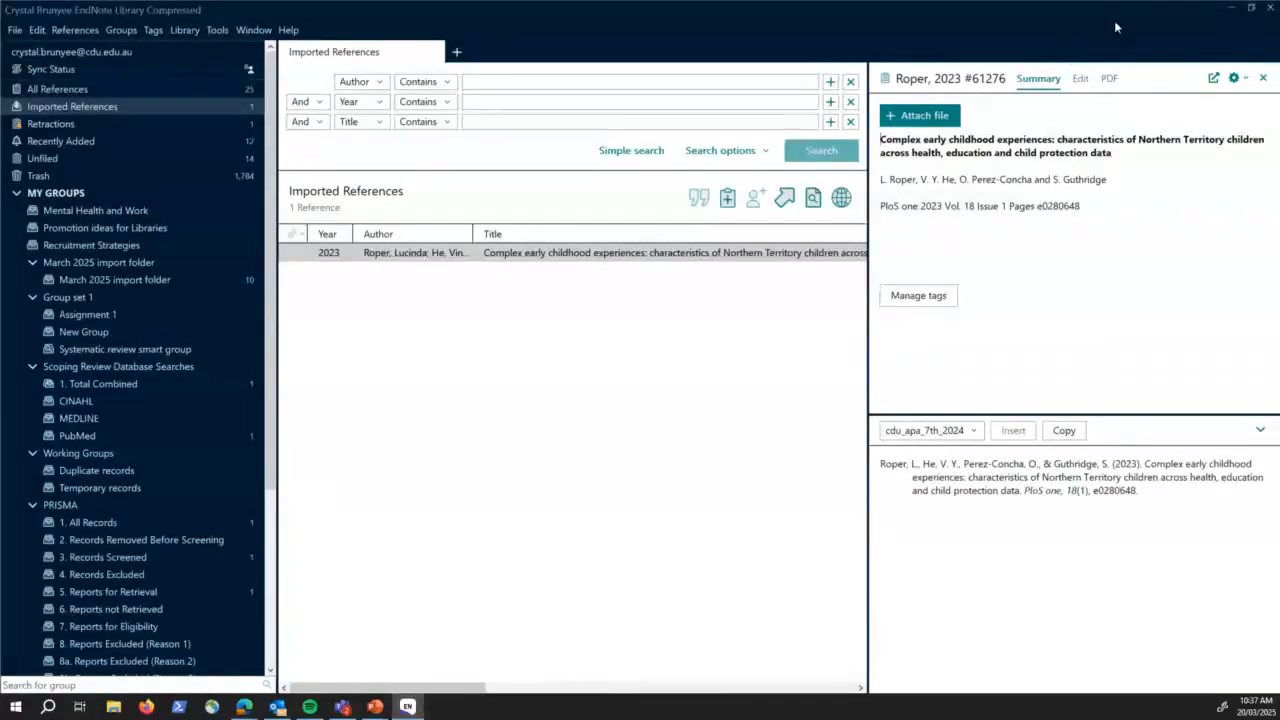
left_click(1230, 7)
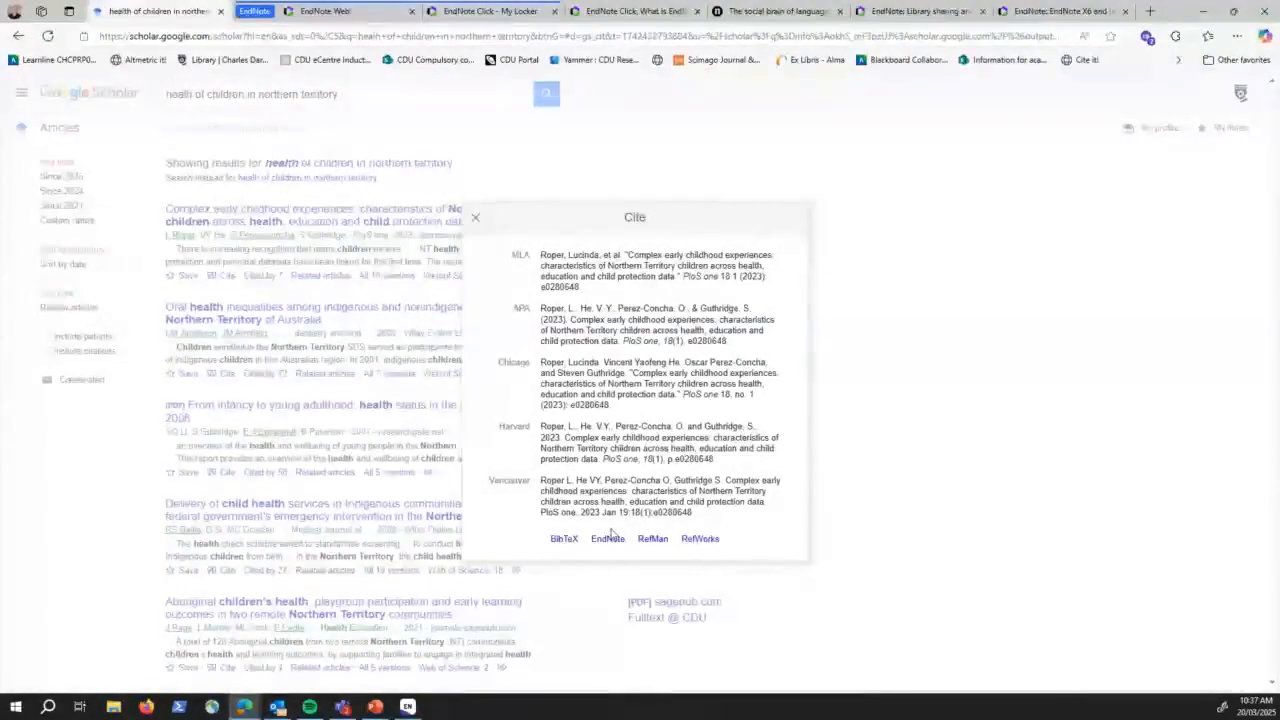
left_click(408, 706)
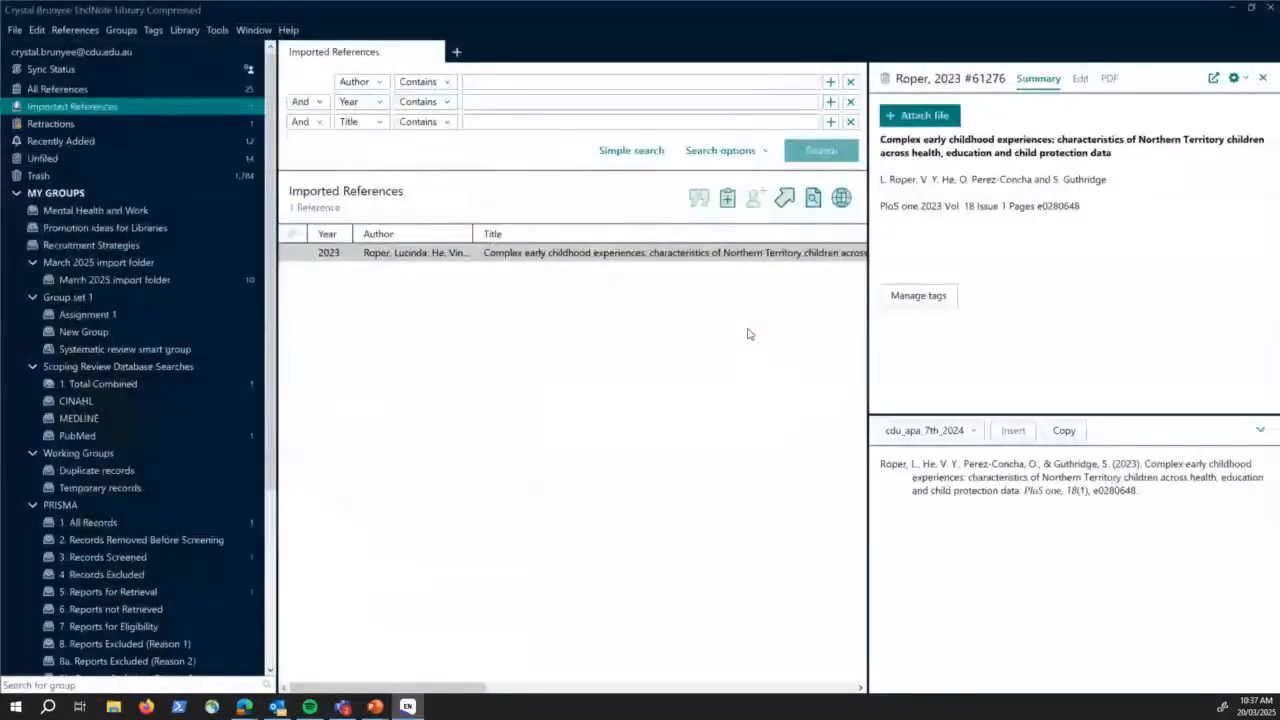
left_click(1080, 79)
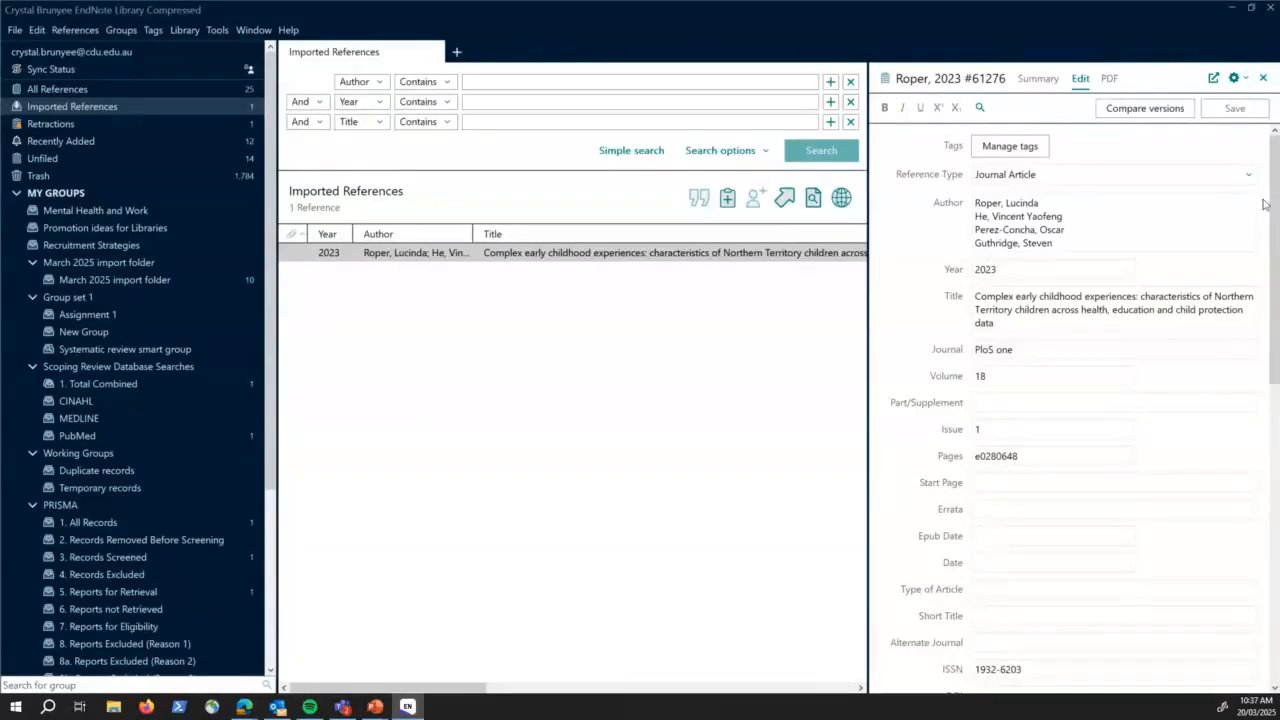
scroll(1248, 394, "down", 8)
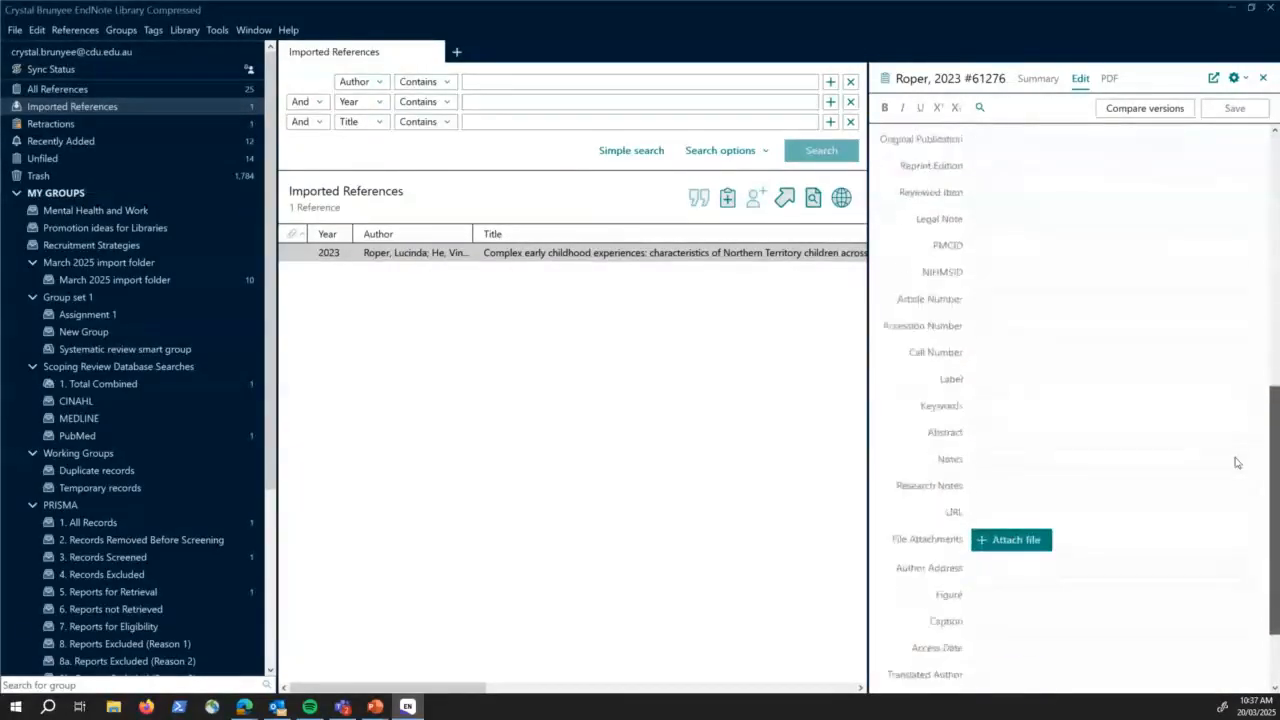
scroll(1240, 400, "up", 4)
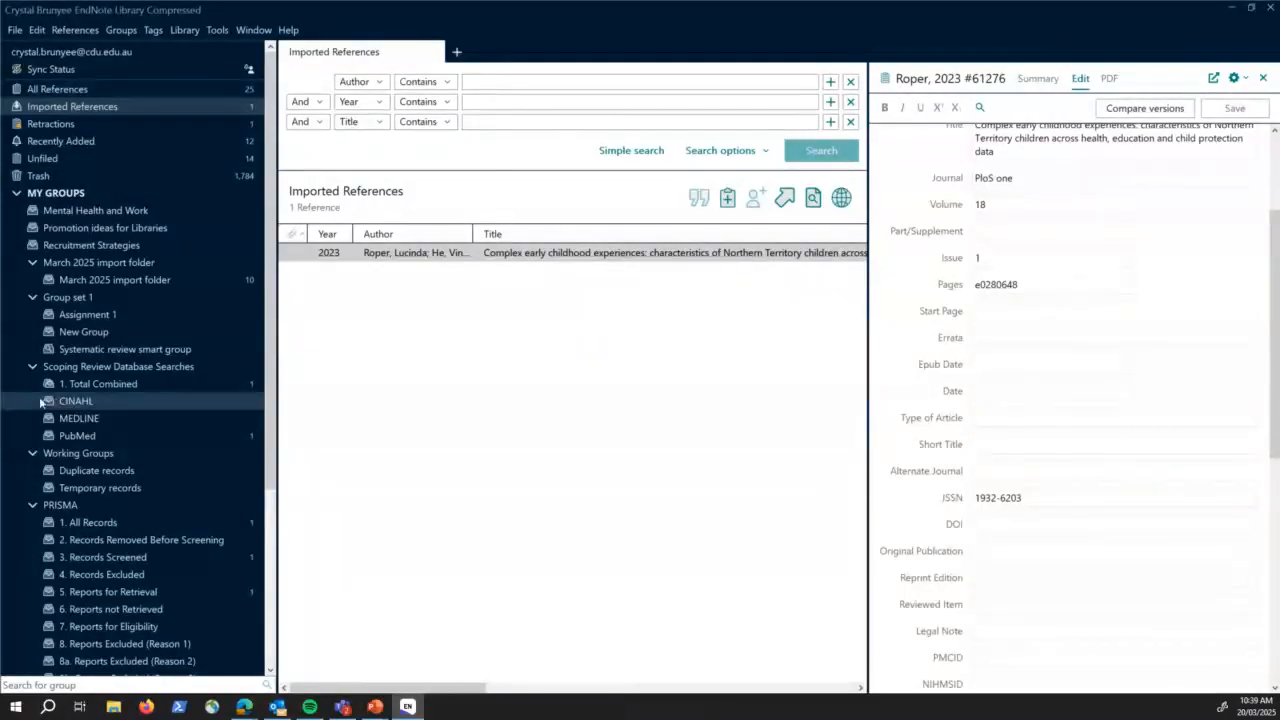
Inspect the search fields offered for a new smart group's Year condition, and close the dialog without creating the group.
left_click(244, 707)
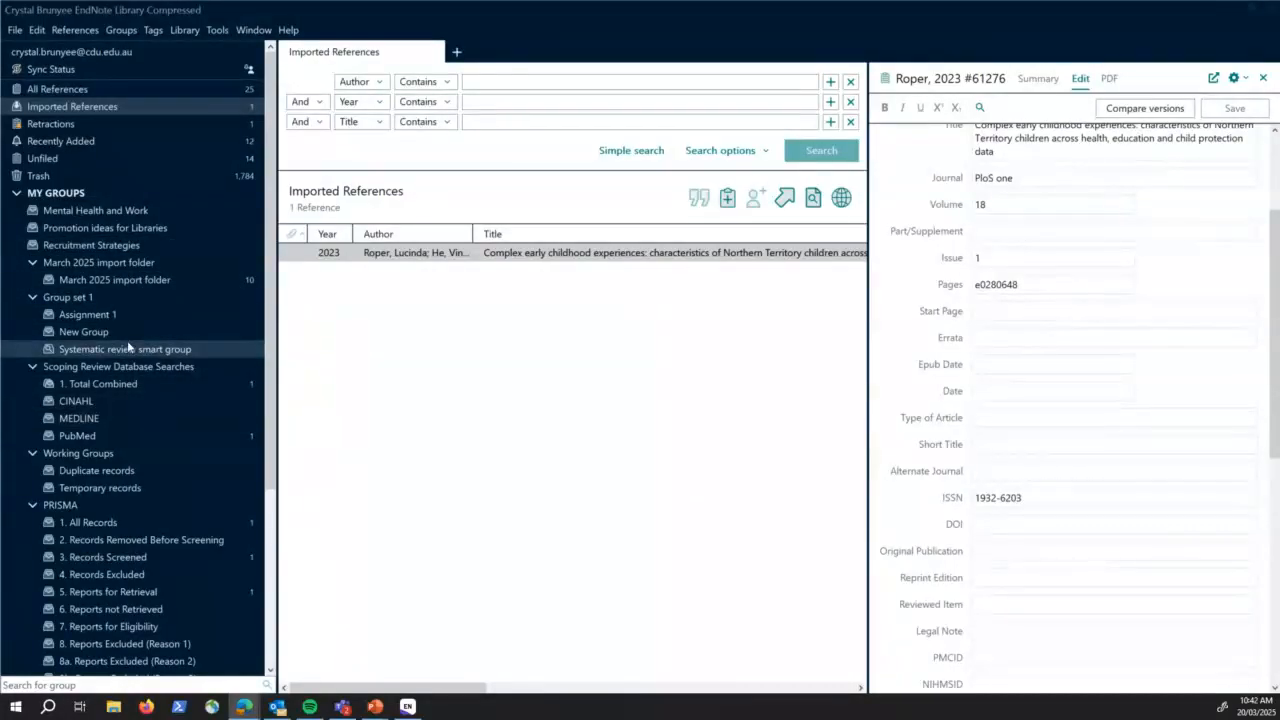
left_click(116, 33)
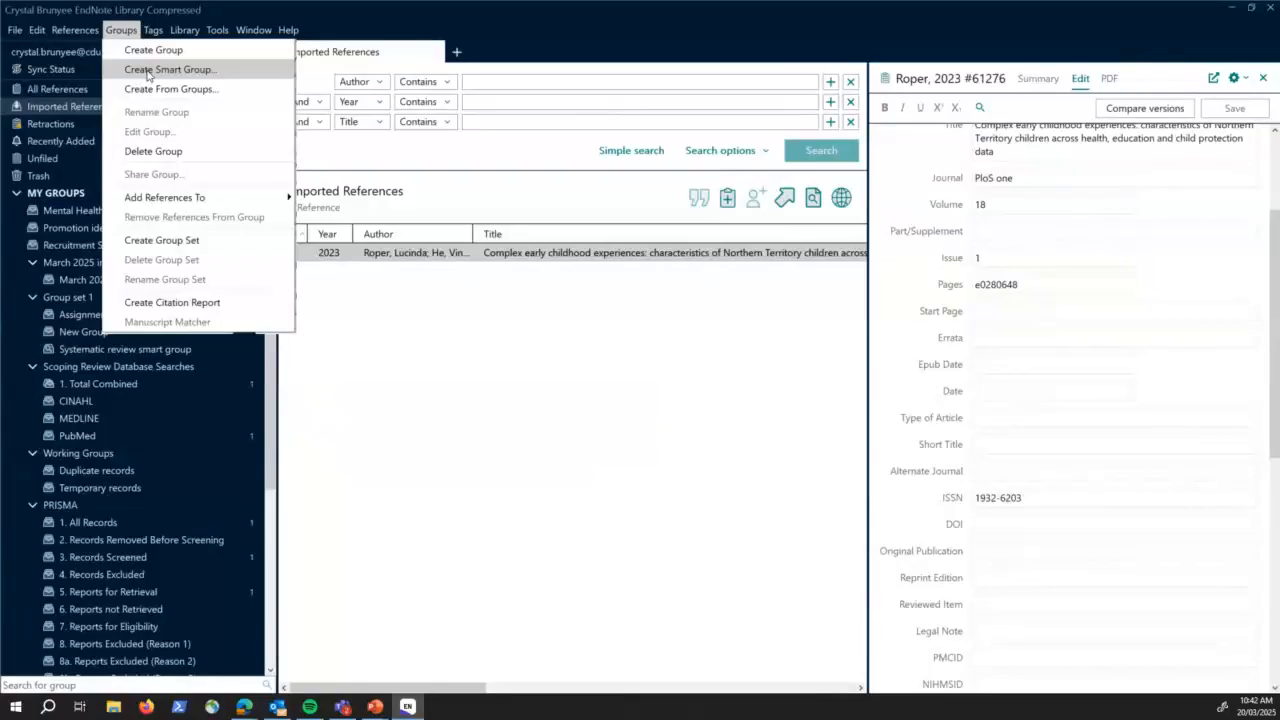
left_click(147, 70)
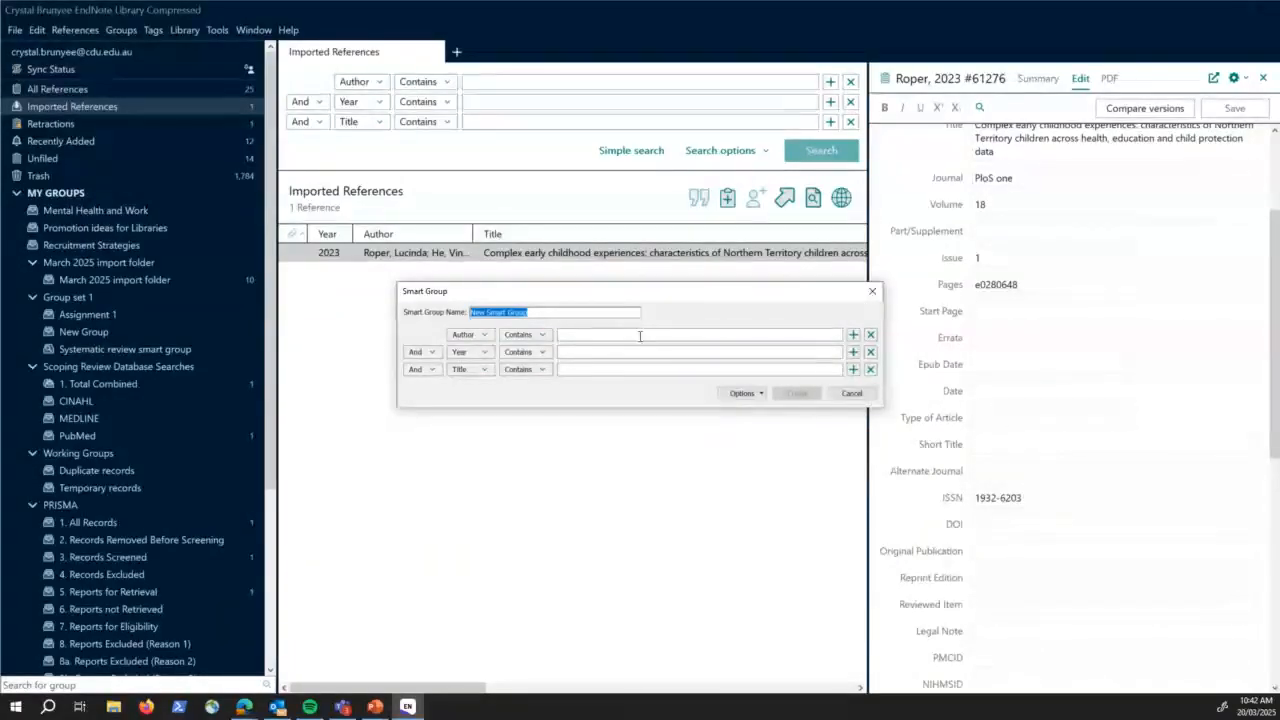
left_click(484, 352)
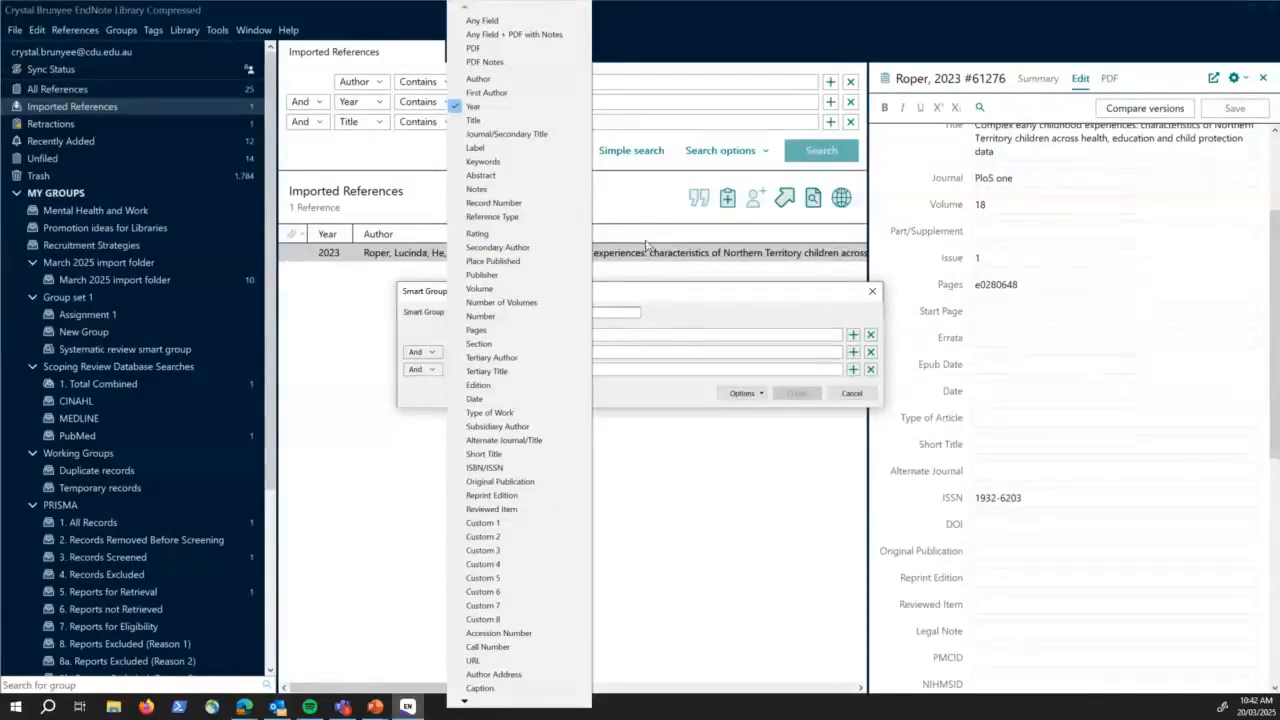
left_click(671, 320)
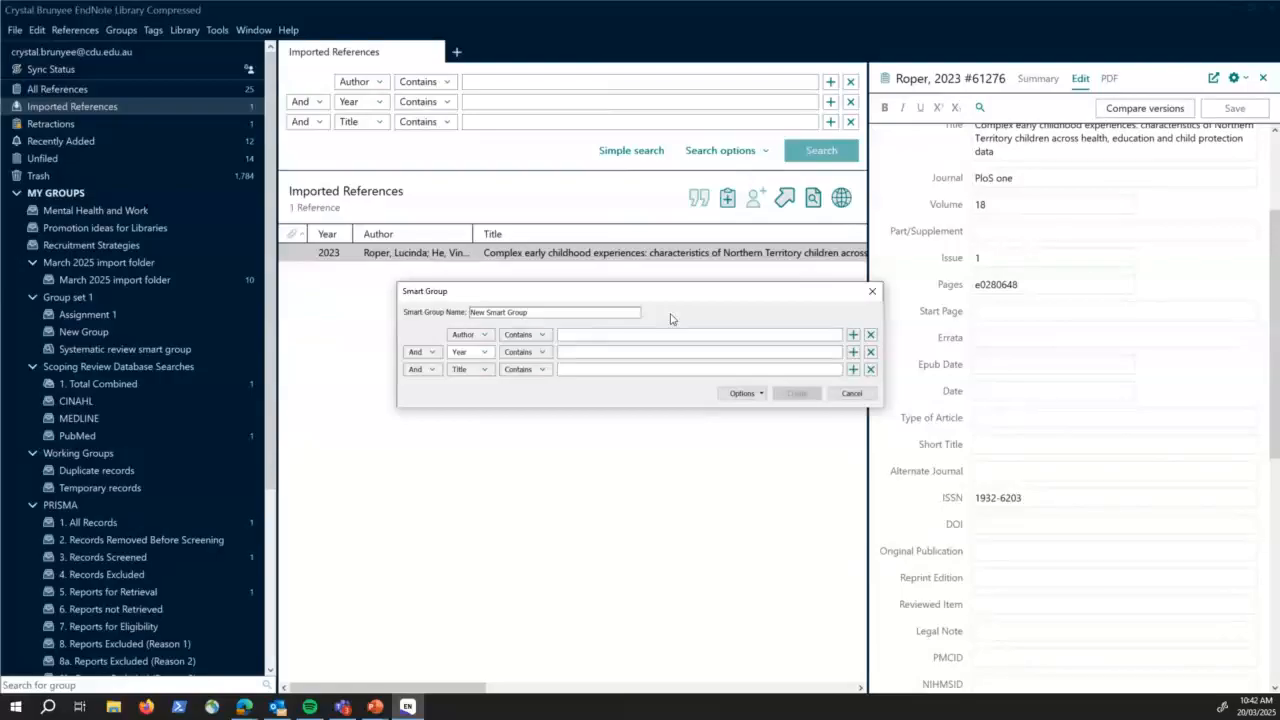
left_click(878, 297)
Look through the PRISMA group set and the tags in the library's group list.
scroll(273, 400, "down", 1)
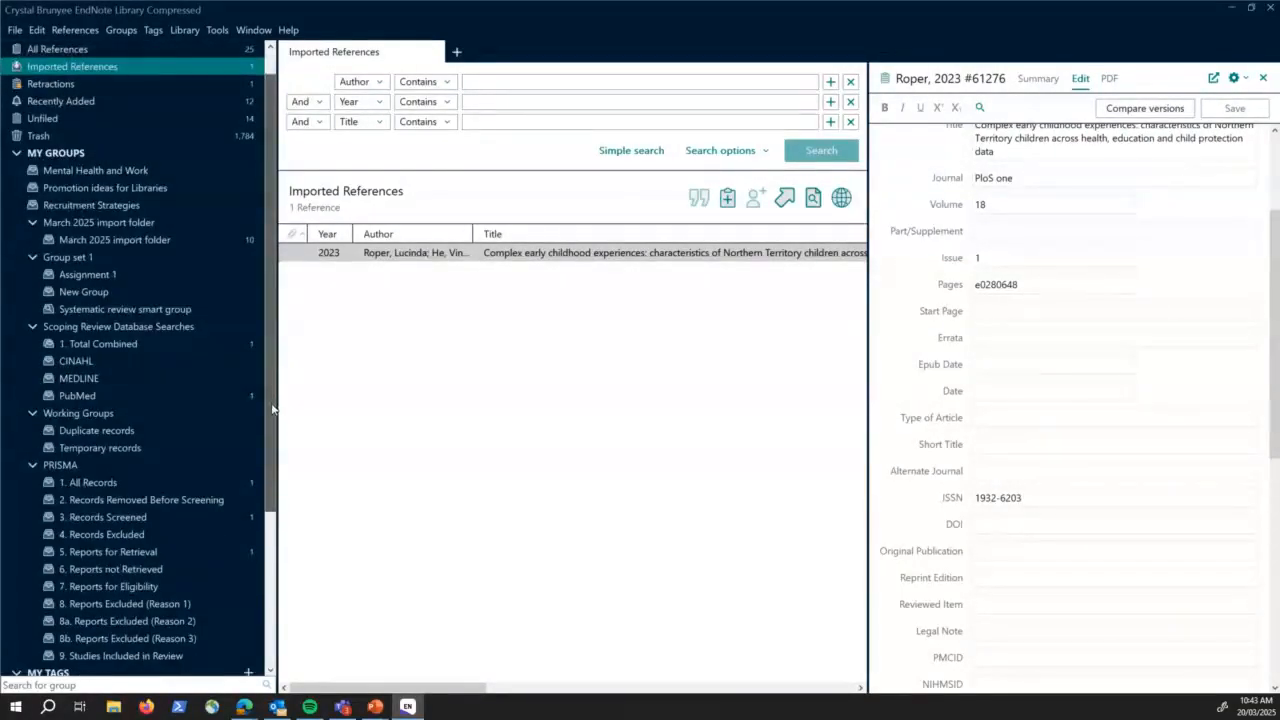
left_click_drag(272, 409, 276, 456)
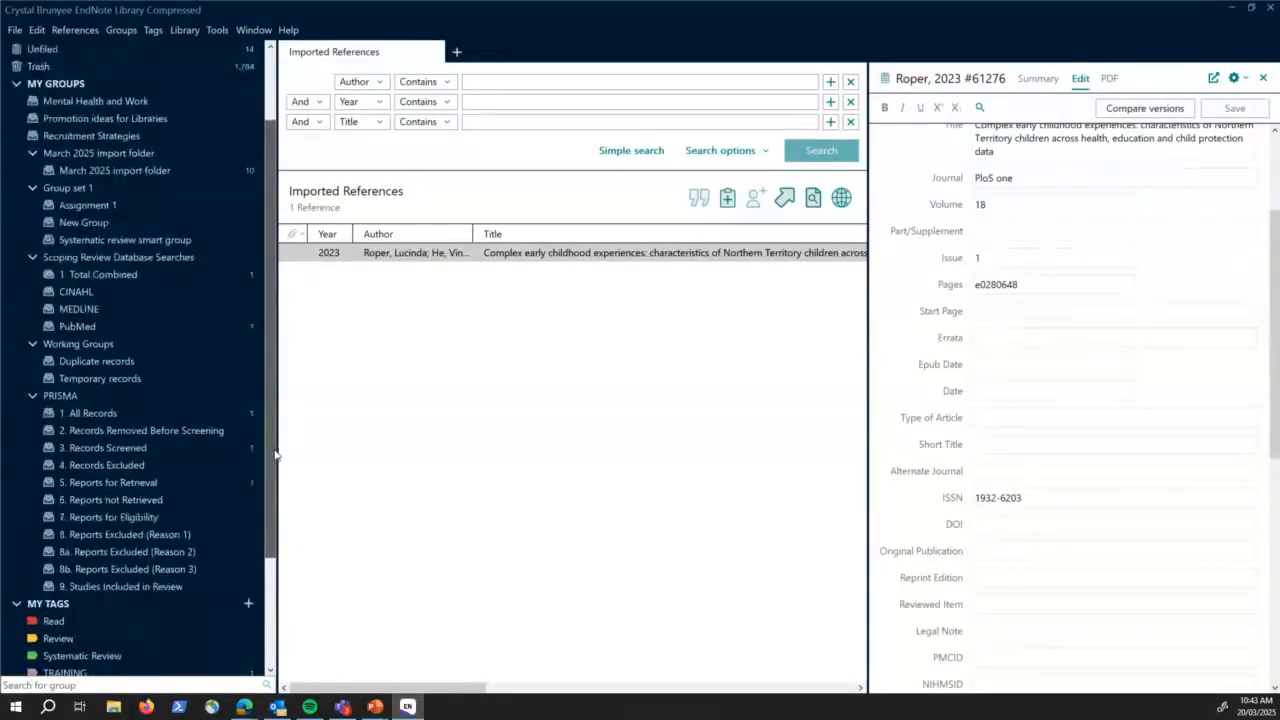
scroll(275, 474, "down", 1)
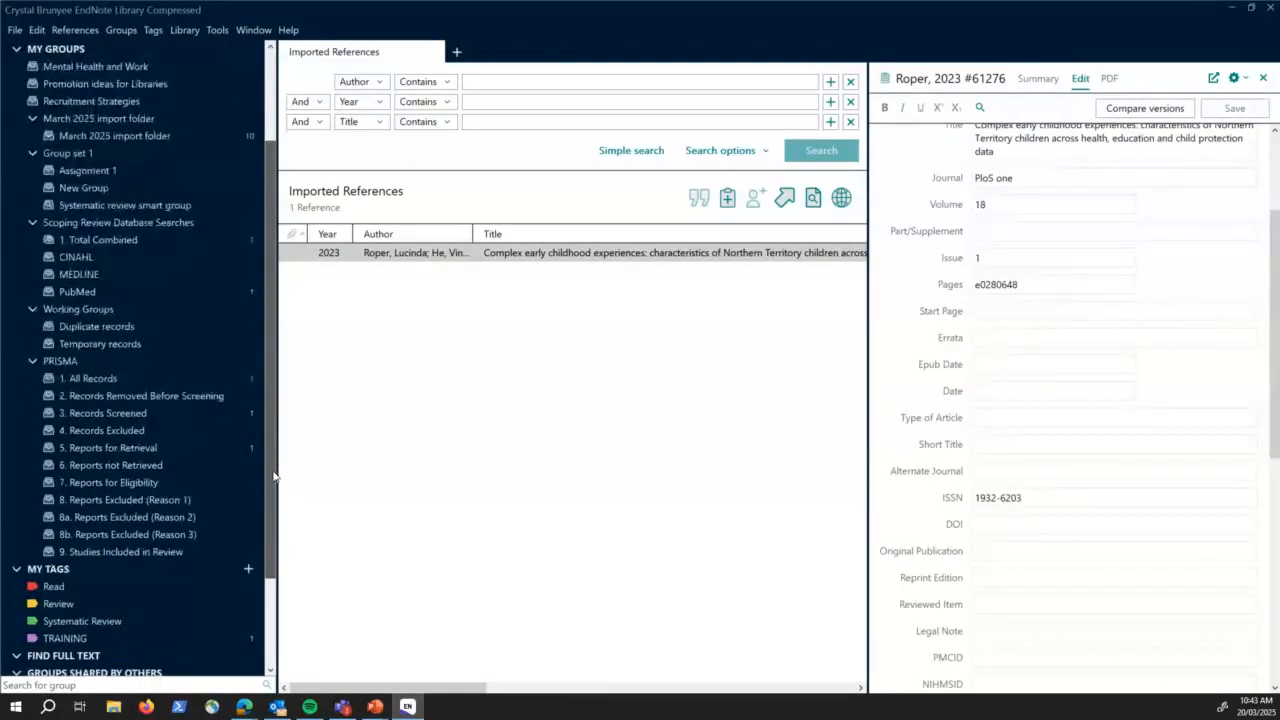
scroll(170, 410, "down", 1)
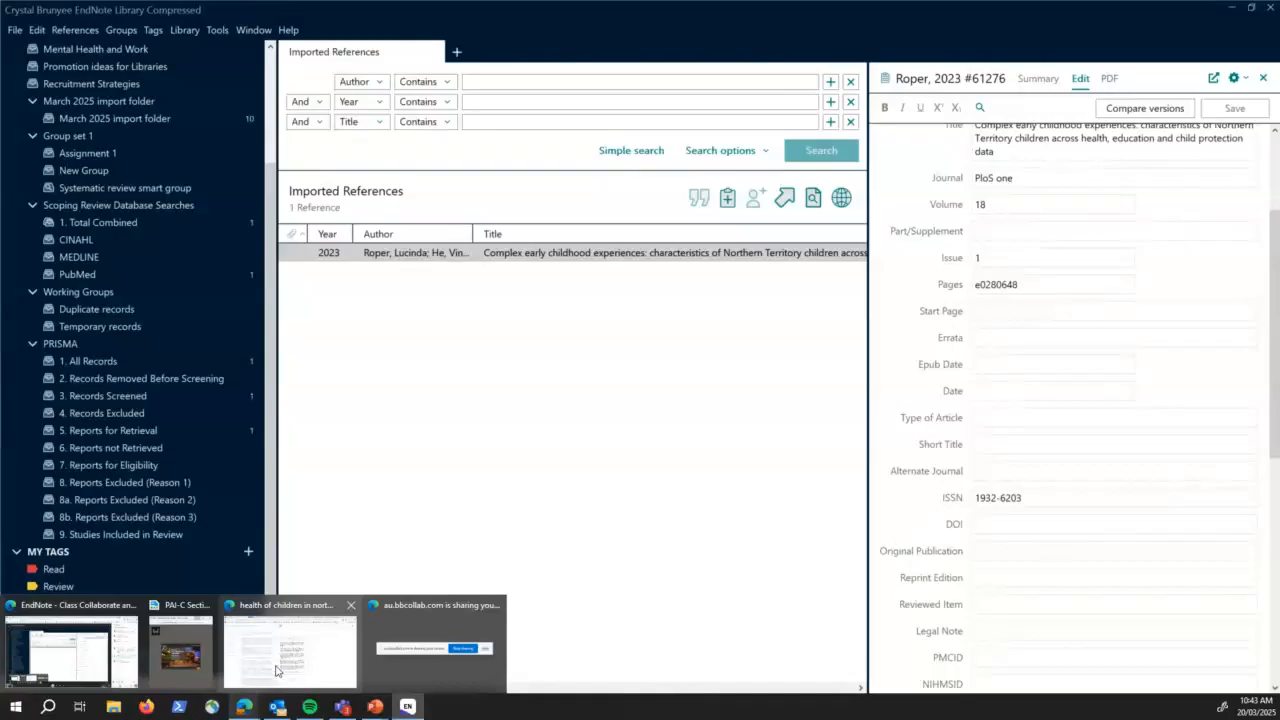
Switch to the browser, open the EndNote Guide from the CDU Library's referencing pages, and review its EndNote and PRISMA page.
left_click(277, 668)
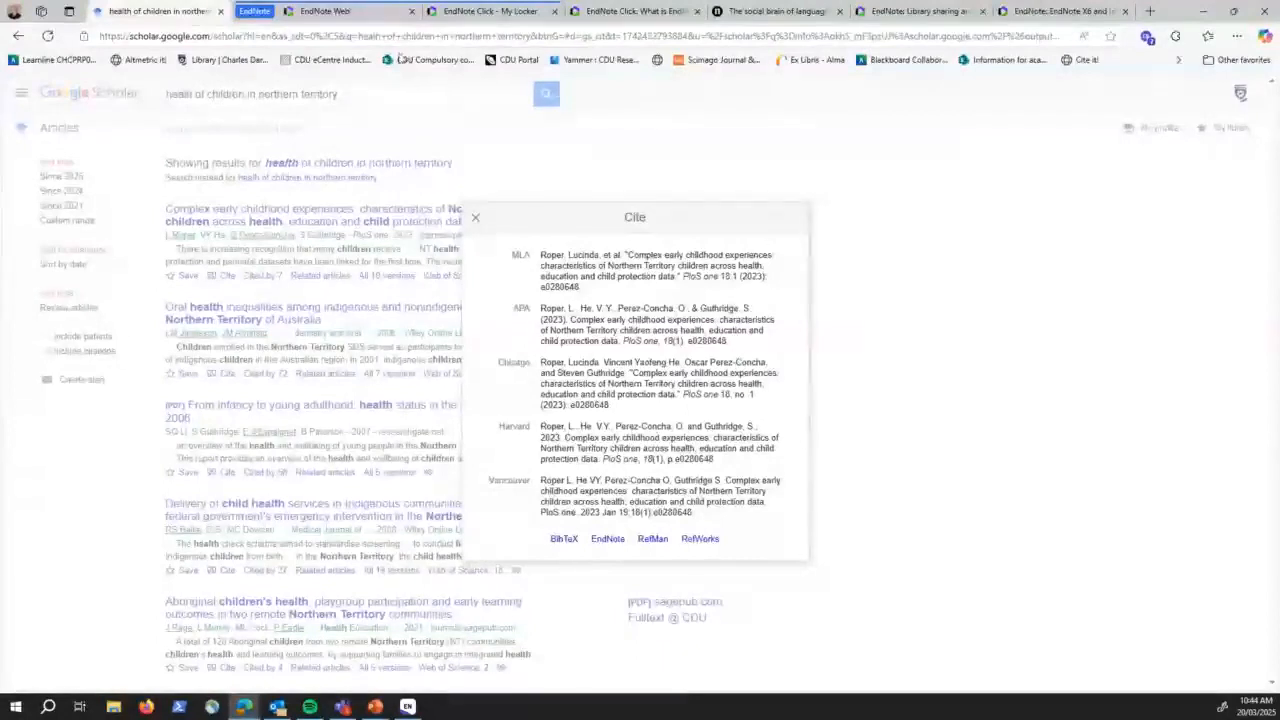
left_click(224, 60)
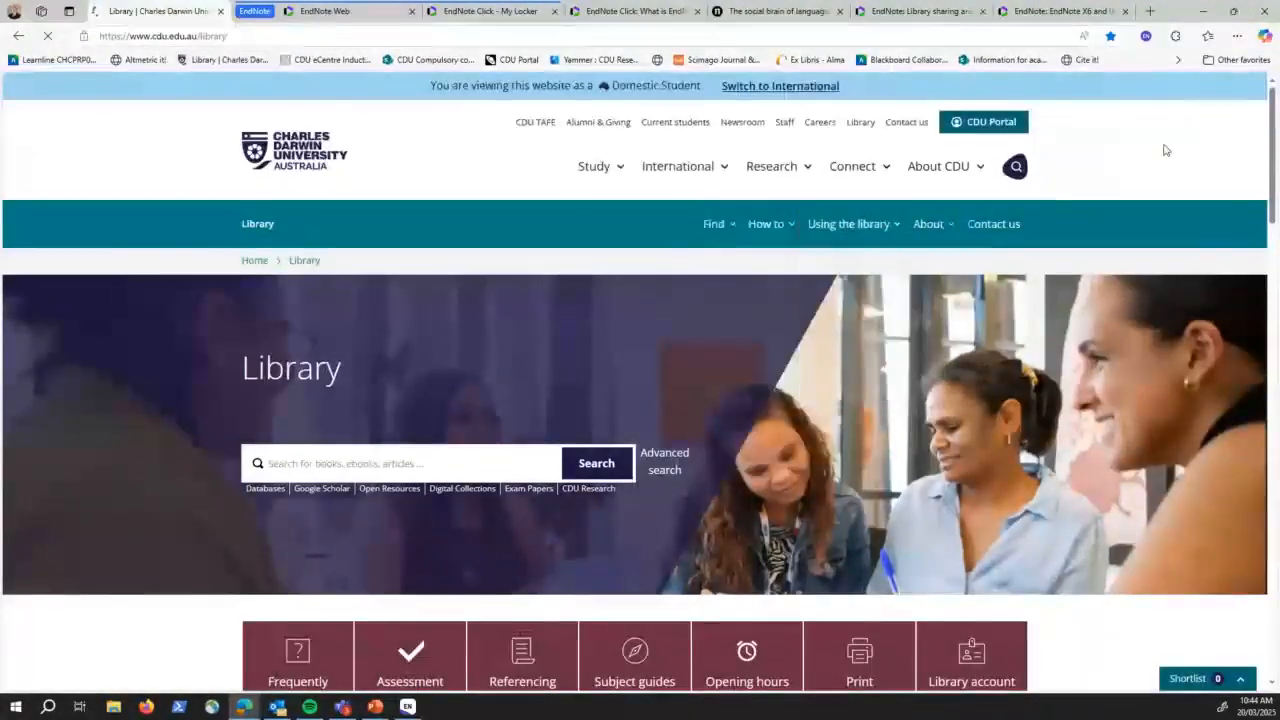
scroll(1273, 153, "down", 2)
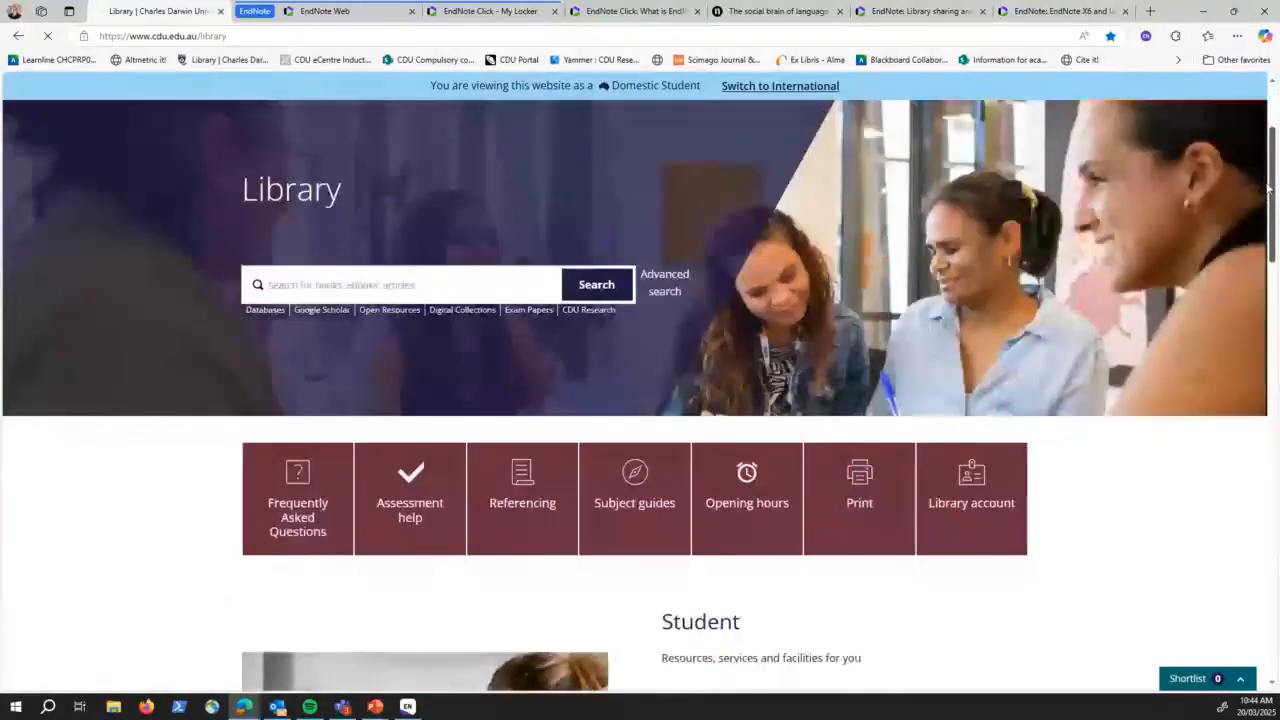
left_click(538, 492)
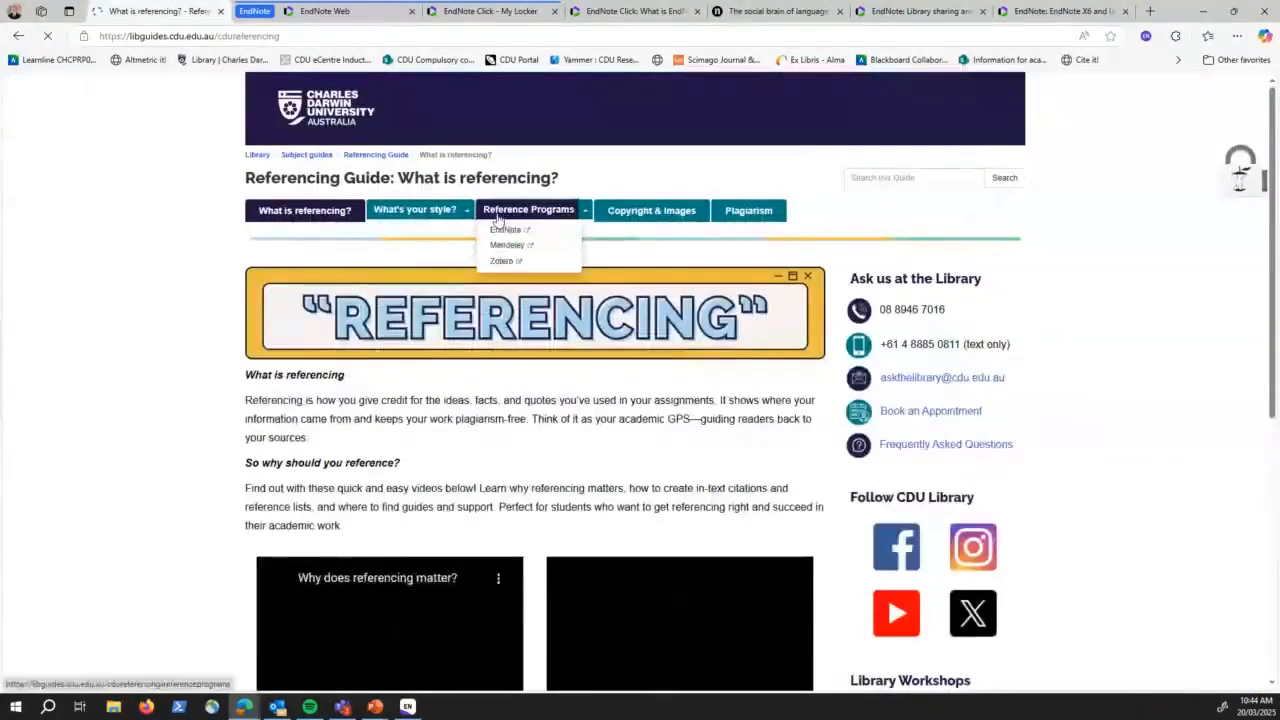
left_click(508, 232)
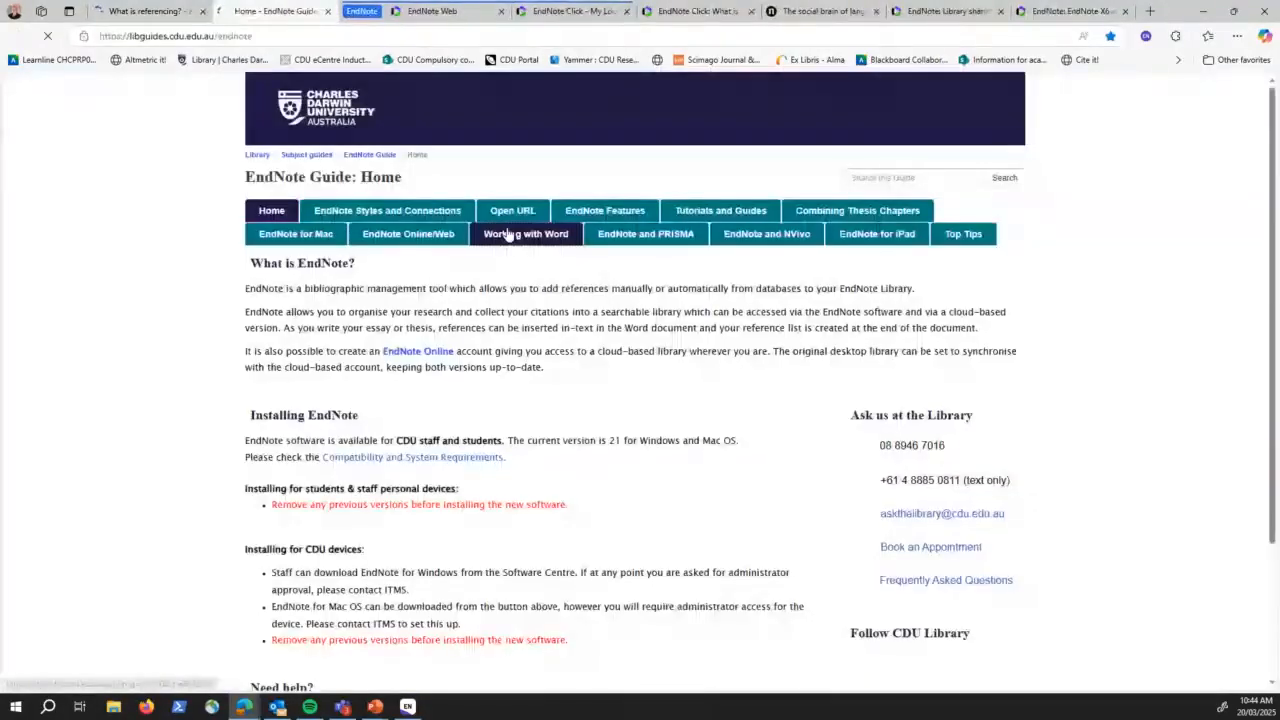
left_click(658, 238)
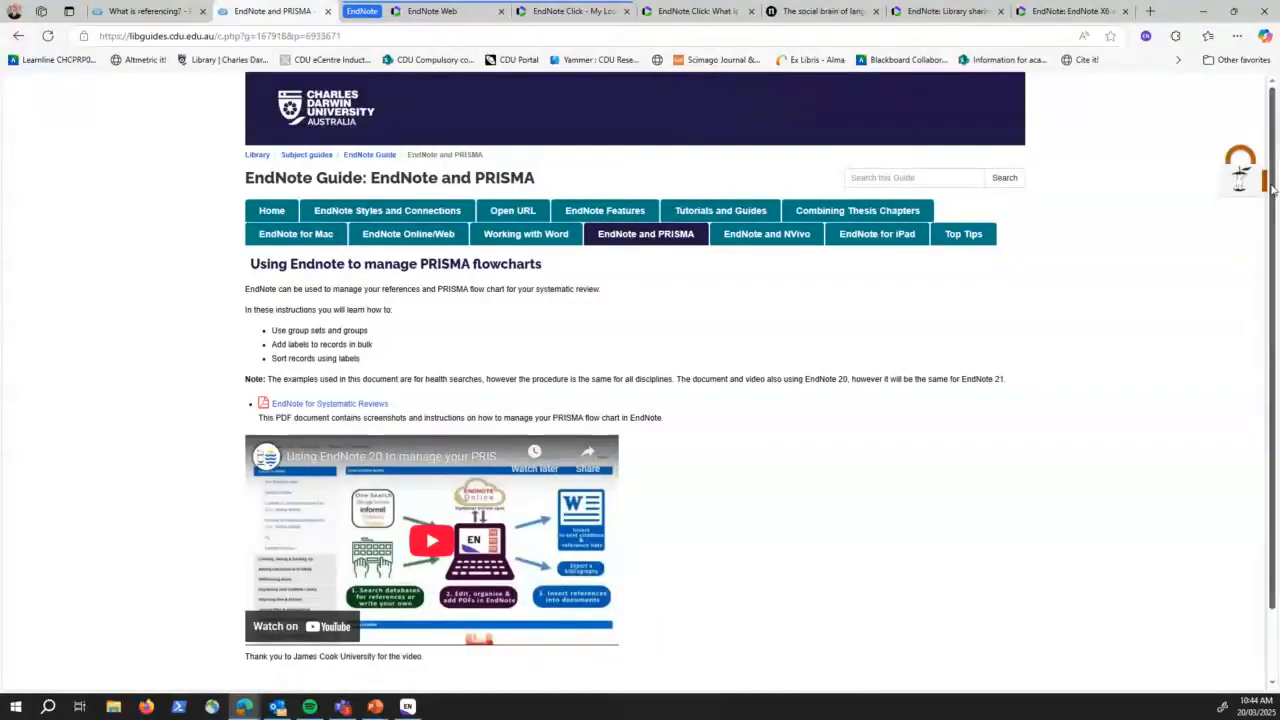
left_click_drag(1275, 185, 1275, 245)
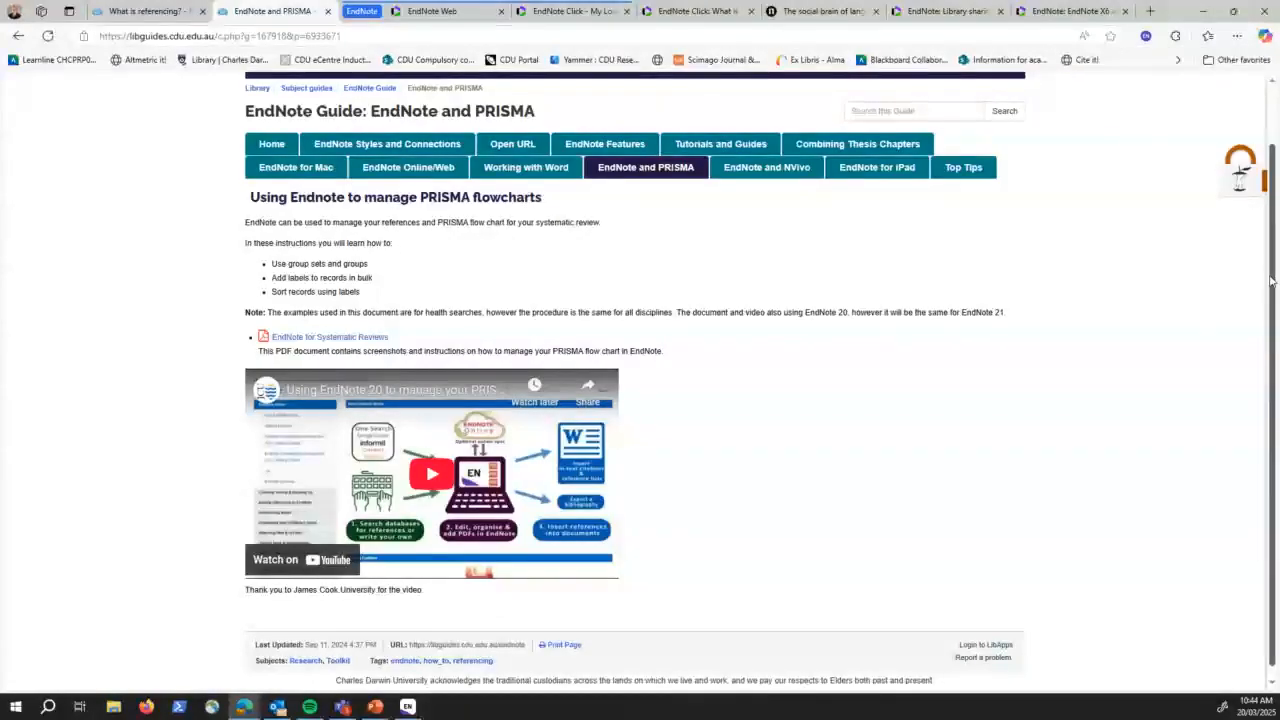
scroll(1272, 285, "up", 2)
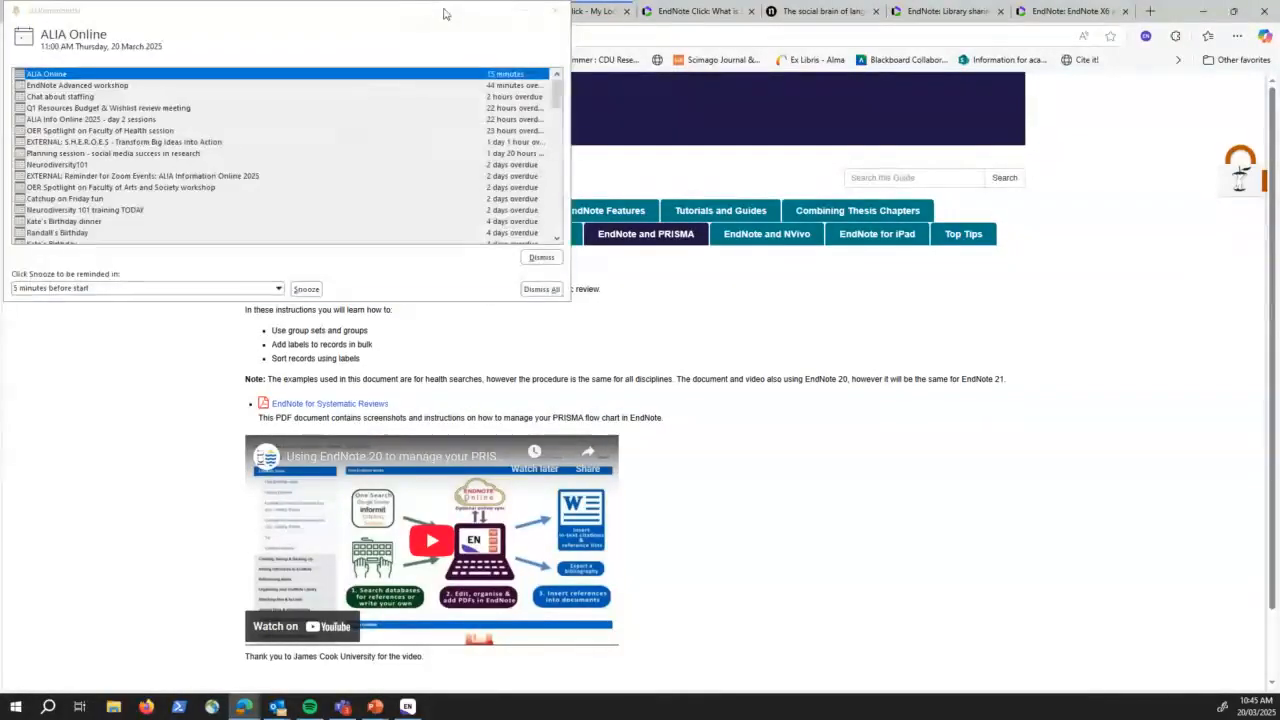
left_click(557, 11)
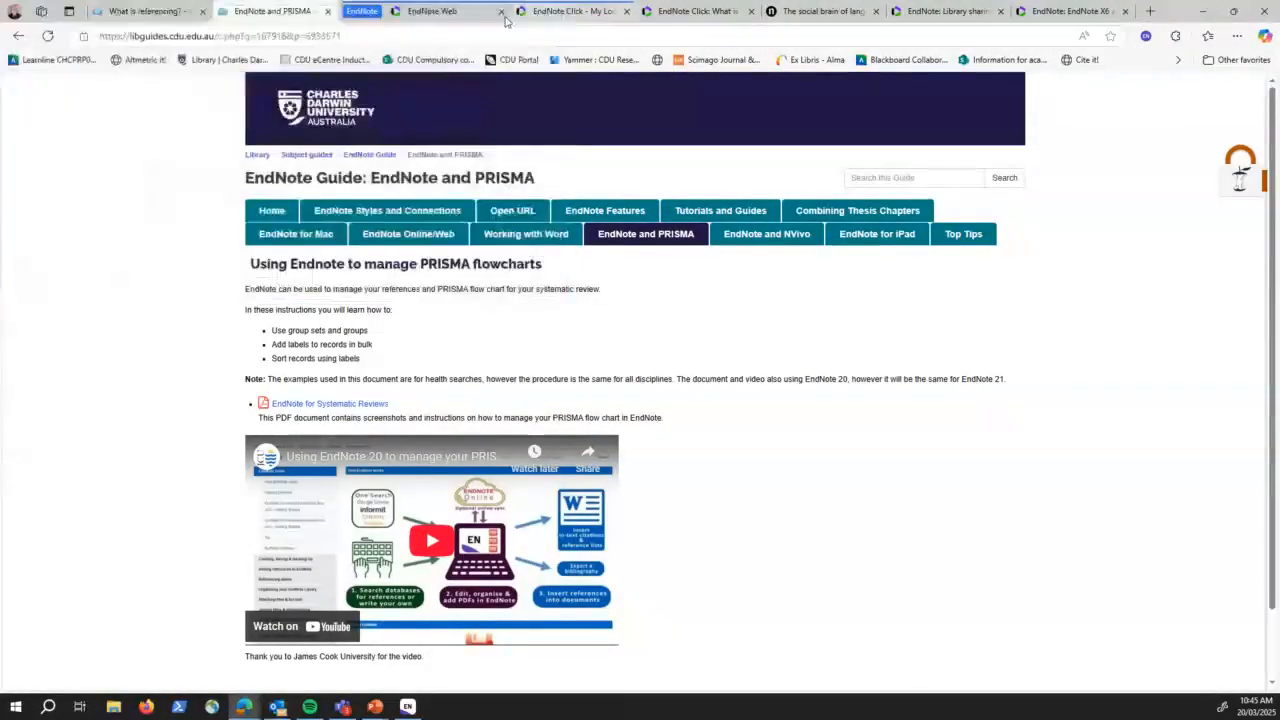
Look over the All references list and the groups in EndNote Web.
left_click(430, 11)
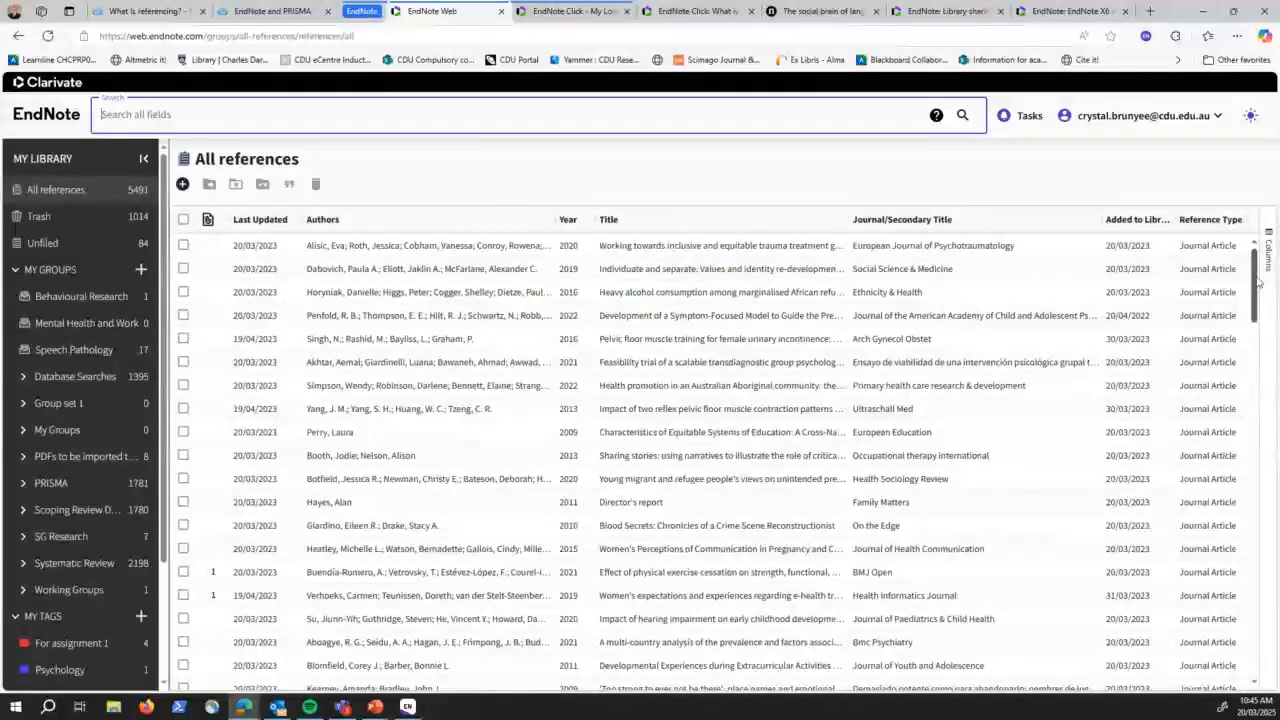
left_click_drag(1256, 302, 1254, 400)
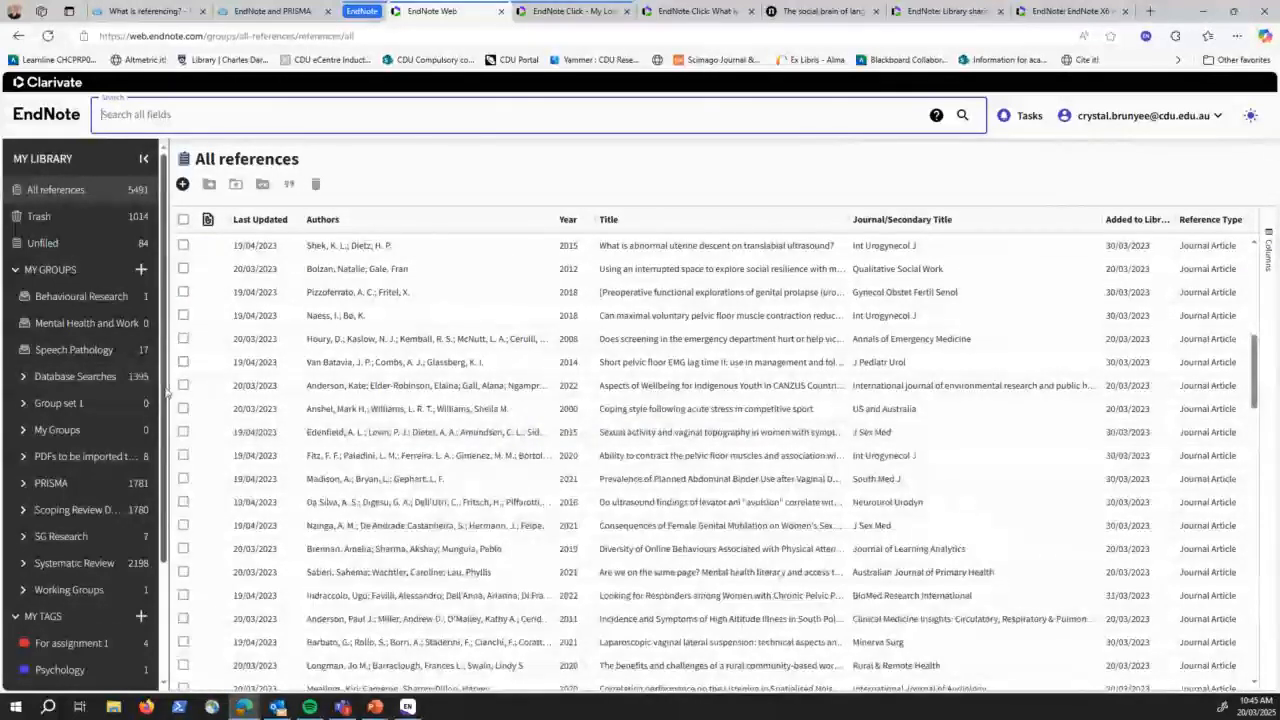
left_click_drag(164, 391, 171, 364)
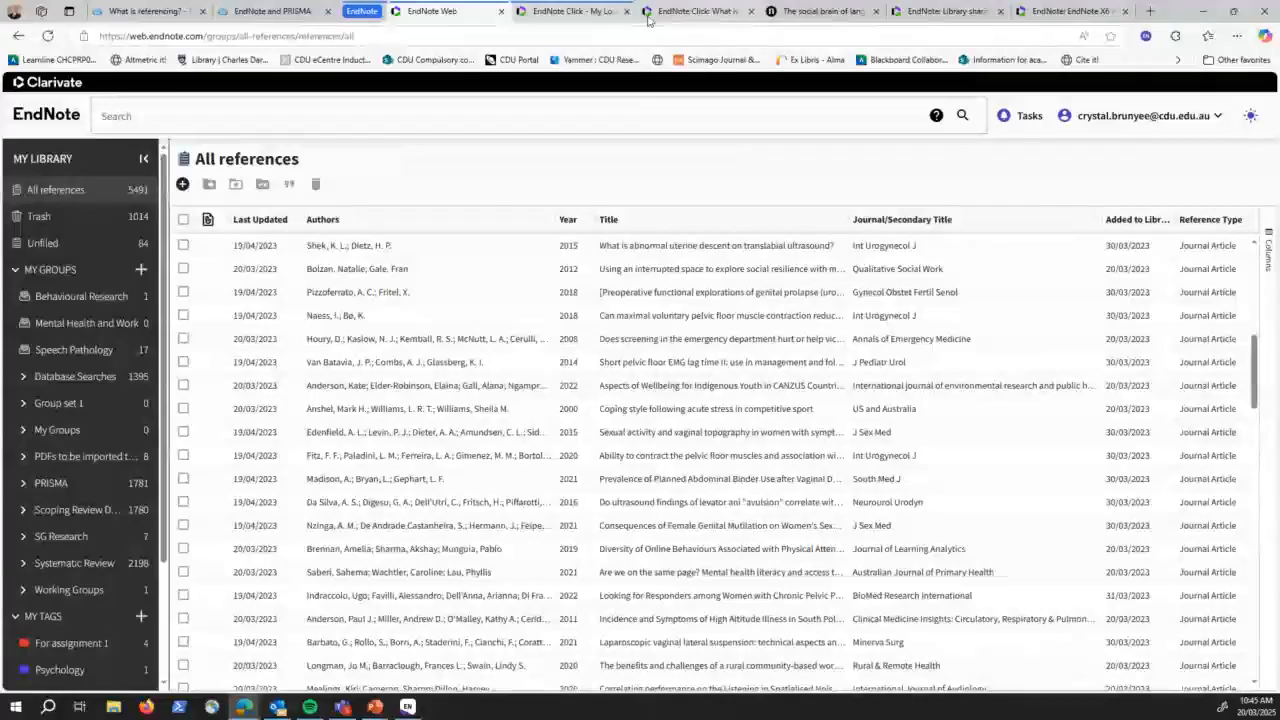
Review the recent papers in the EndNote Click locker and the support article on what EndNote Click is.
left_click(583, 17)
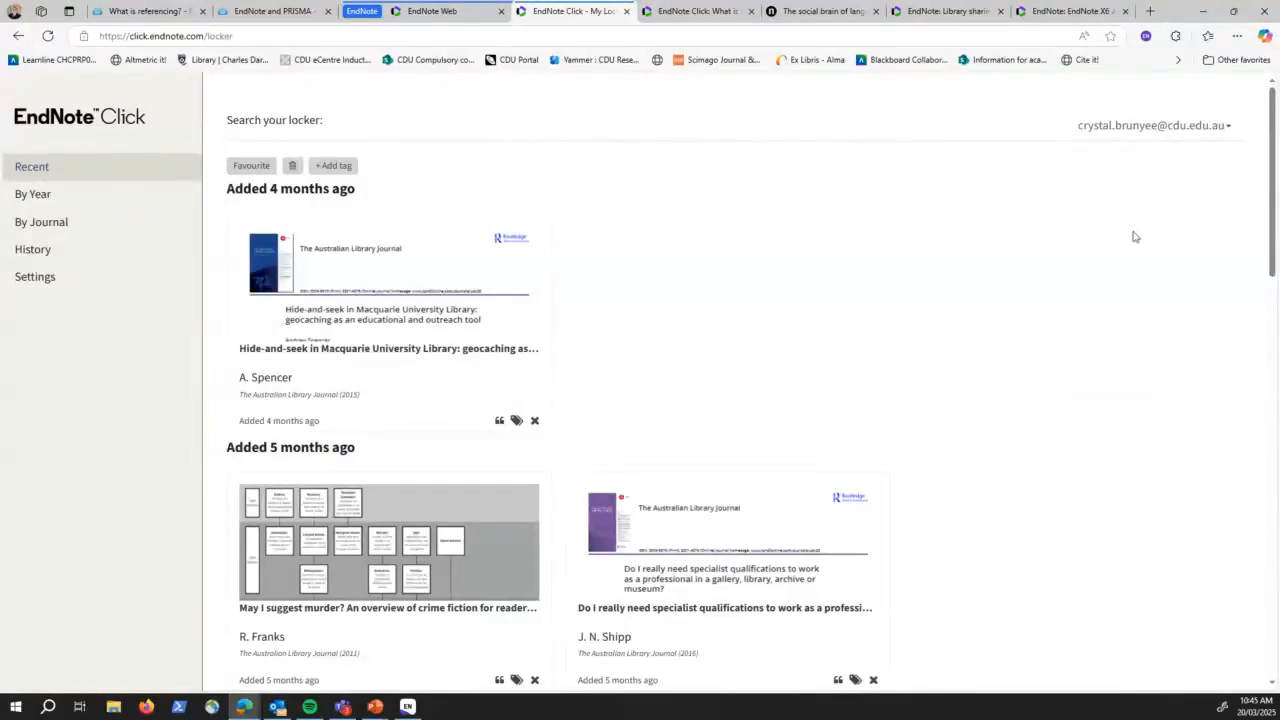
left_click_drag(1273, 226, 1220, 523)
left_click(686, 15)
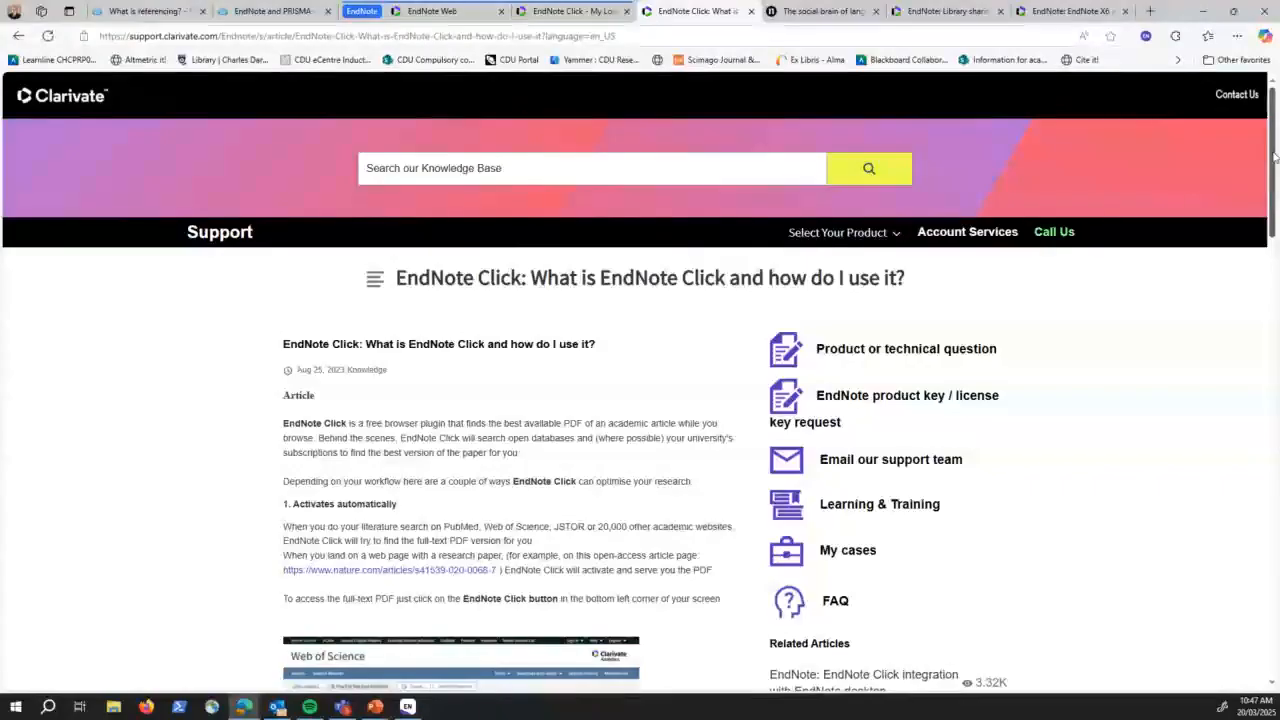
mouse_move(1274, 155)
left_mouse_down()
mouse_move(1276, 477)
mouse_move(1272, 155)
left_mouse_up()
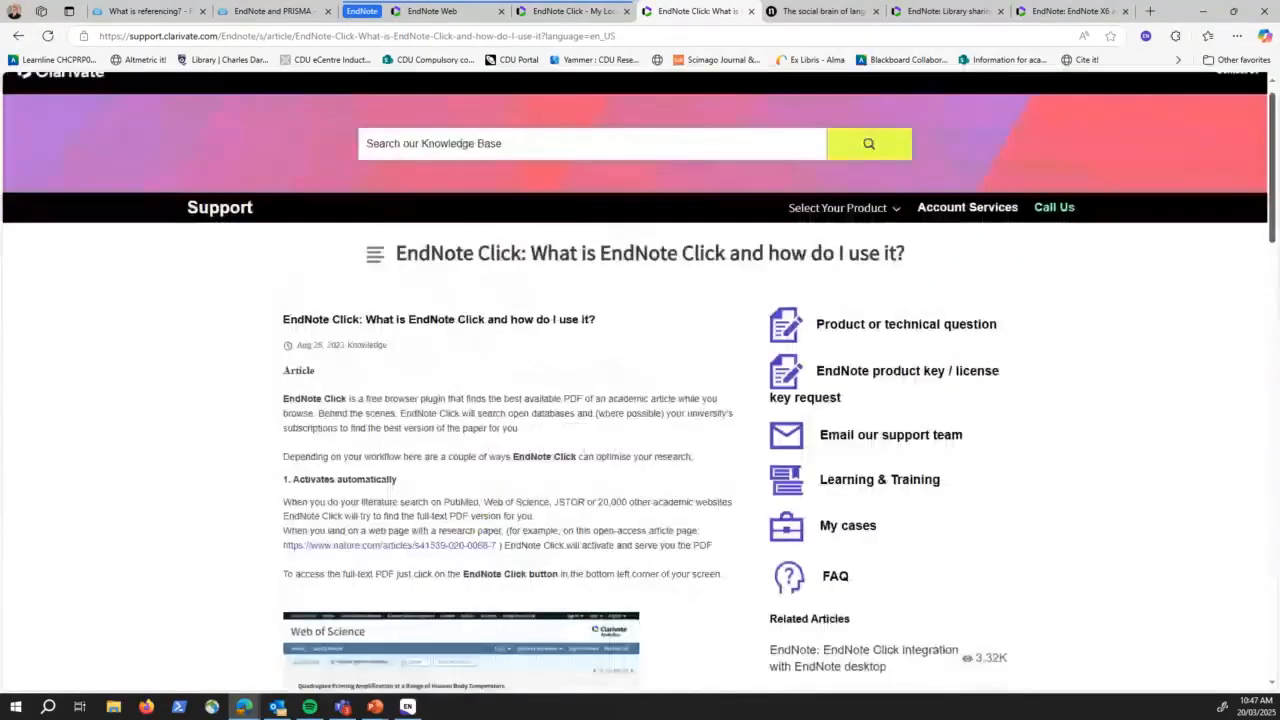
scroll(575, 124, "up", 1)
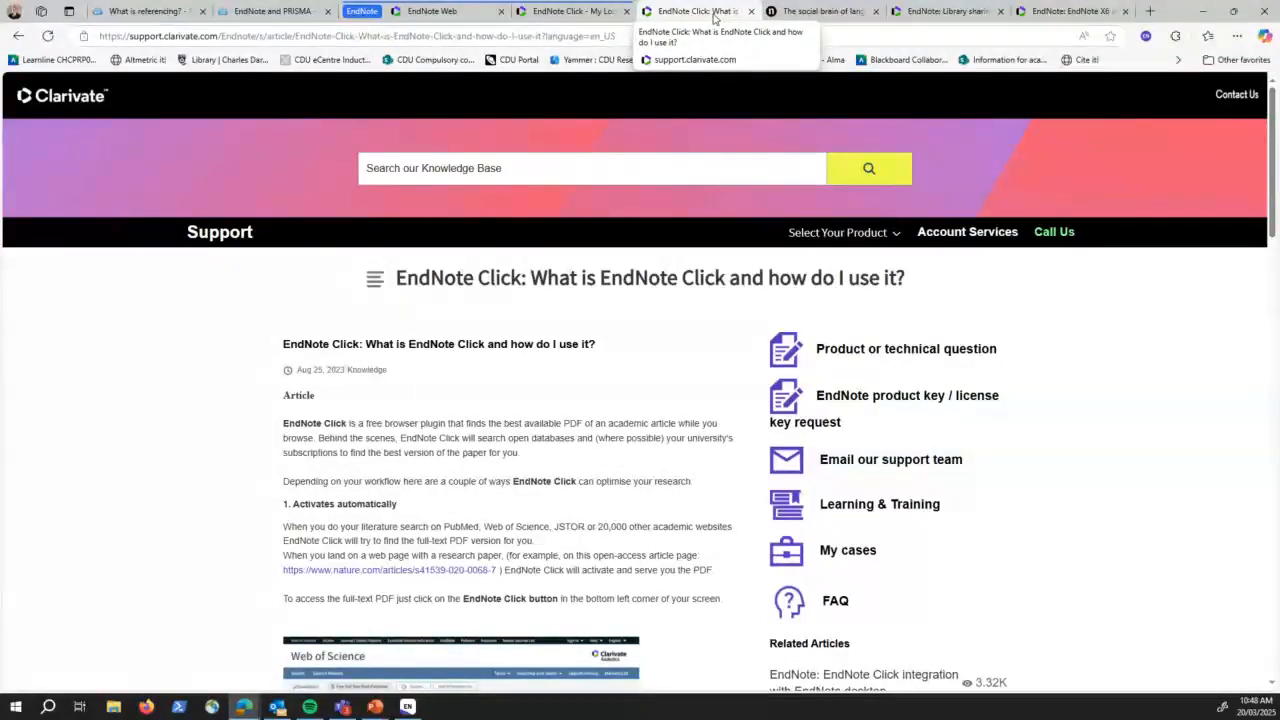
Open the full-text PDF of the Nature article "The social brain of language" with EndNote Click.
left_click(807, 11)
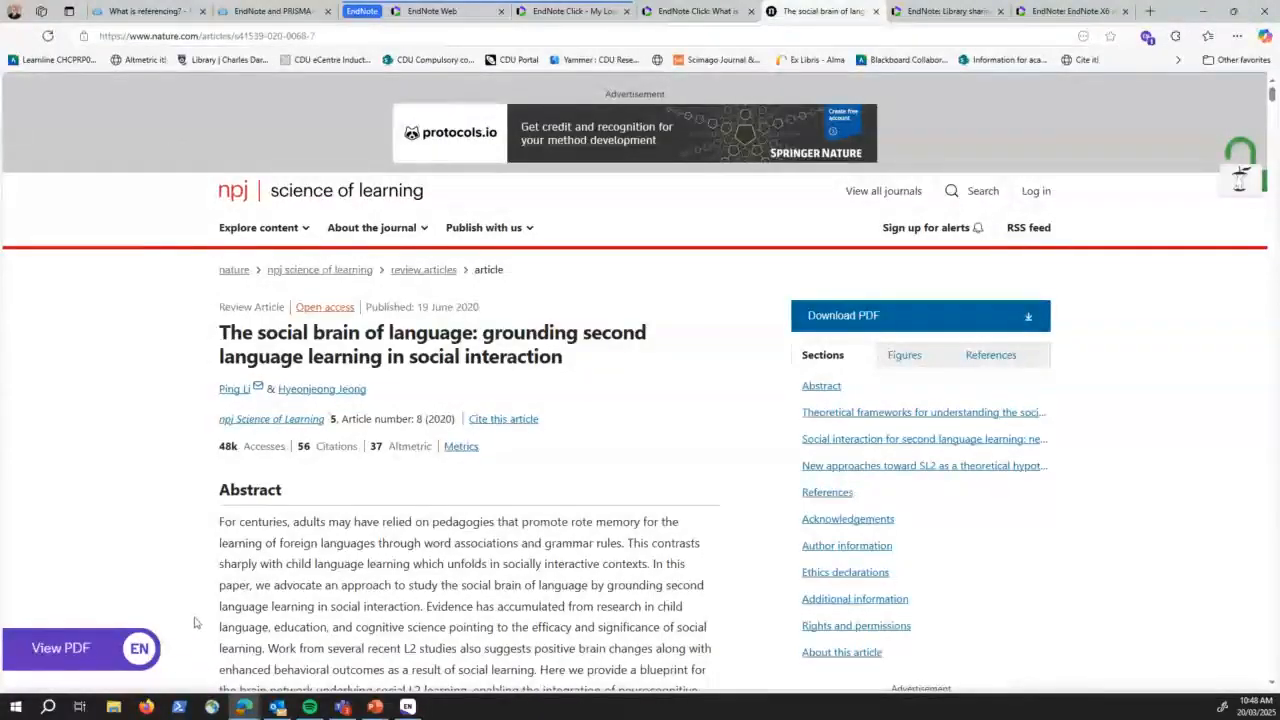
mouse_move(13, 668)
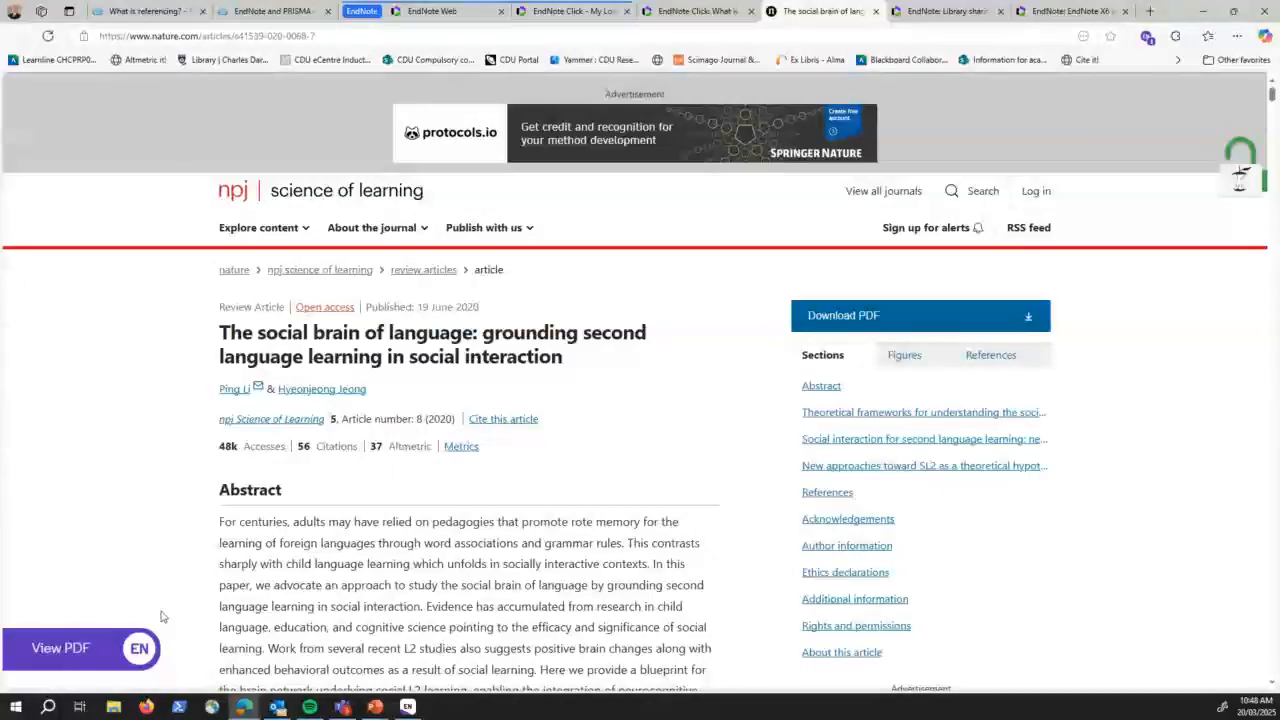
mouse_move(118, 640)
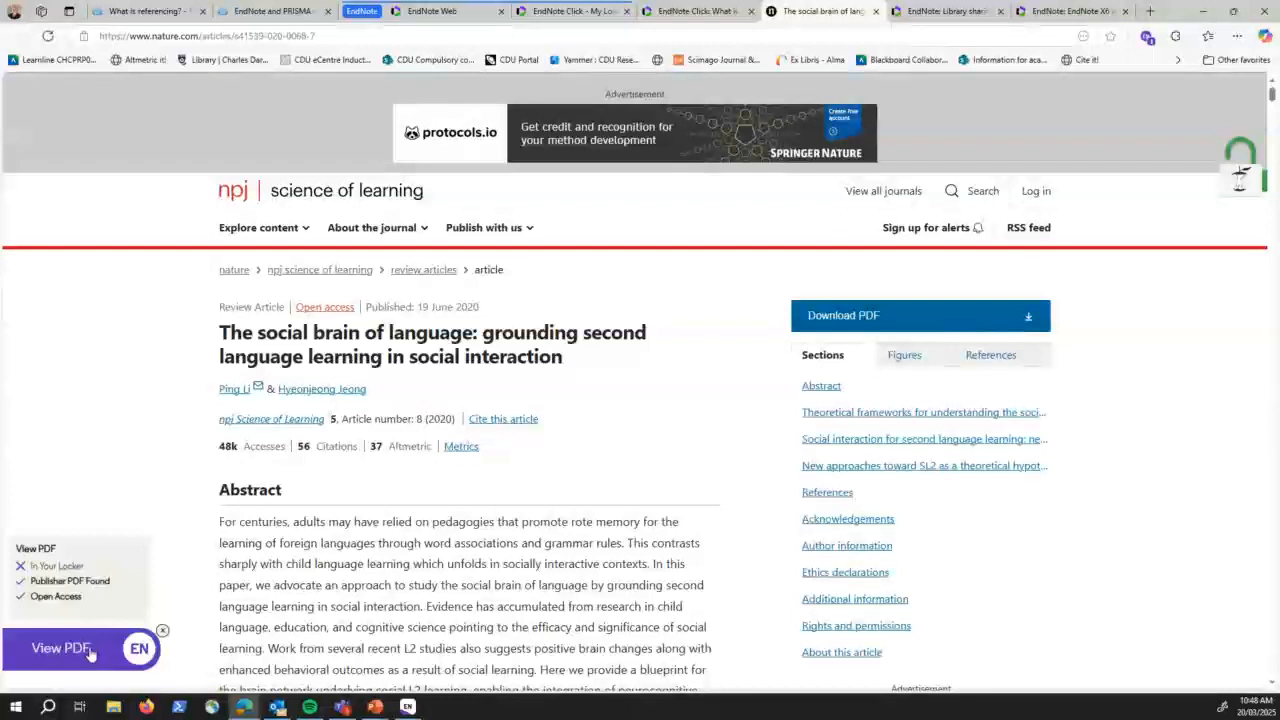
left_click(144, 649)
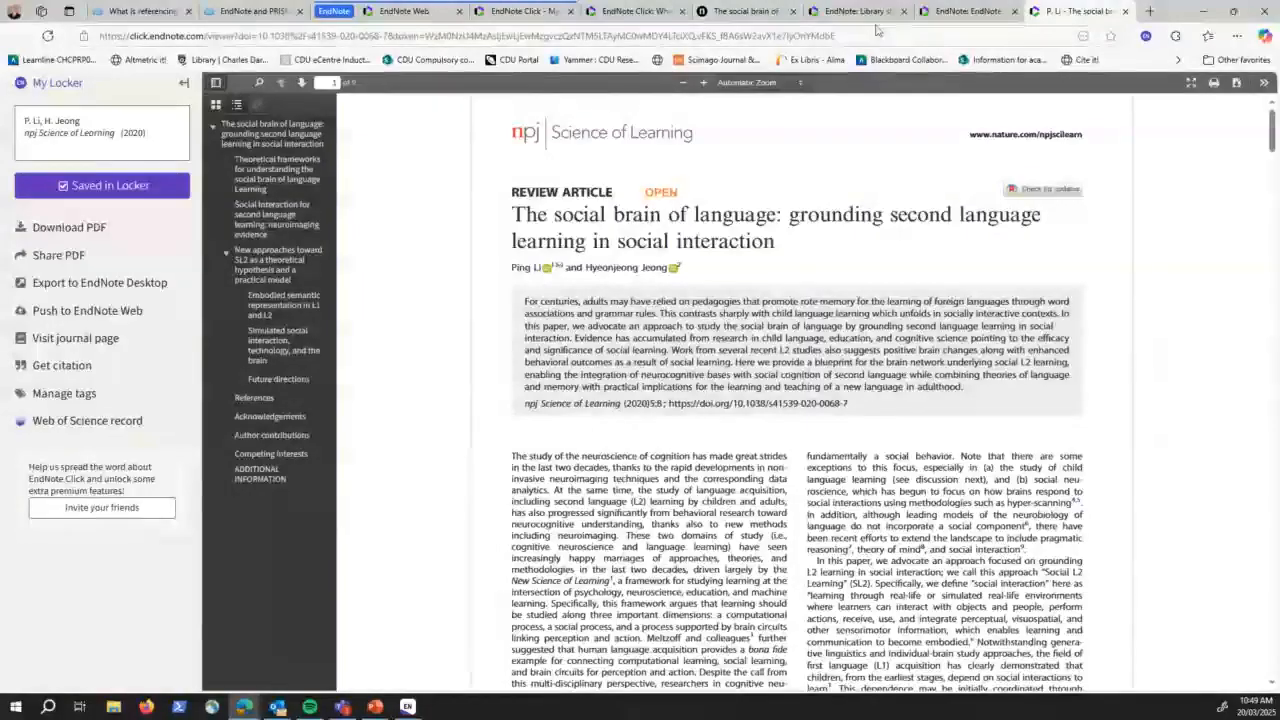
Look over the Clarivate support articles on library sharing and editing and on EndNote online Sync.
left_click(845, 11)
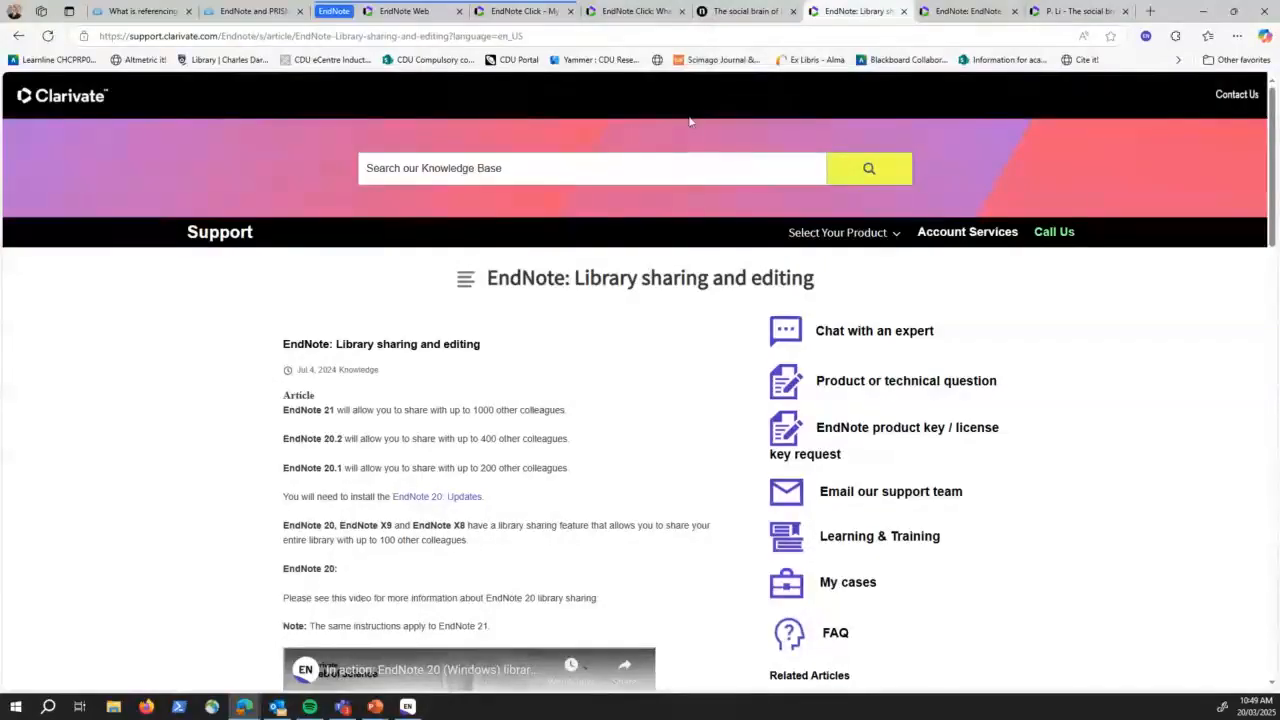
left_click(969, 12)
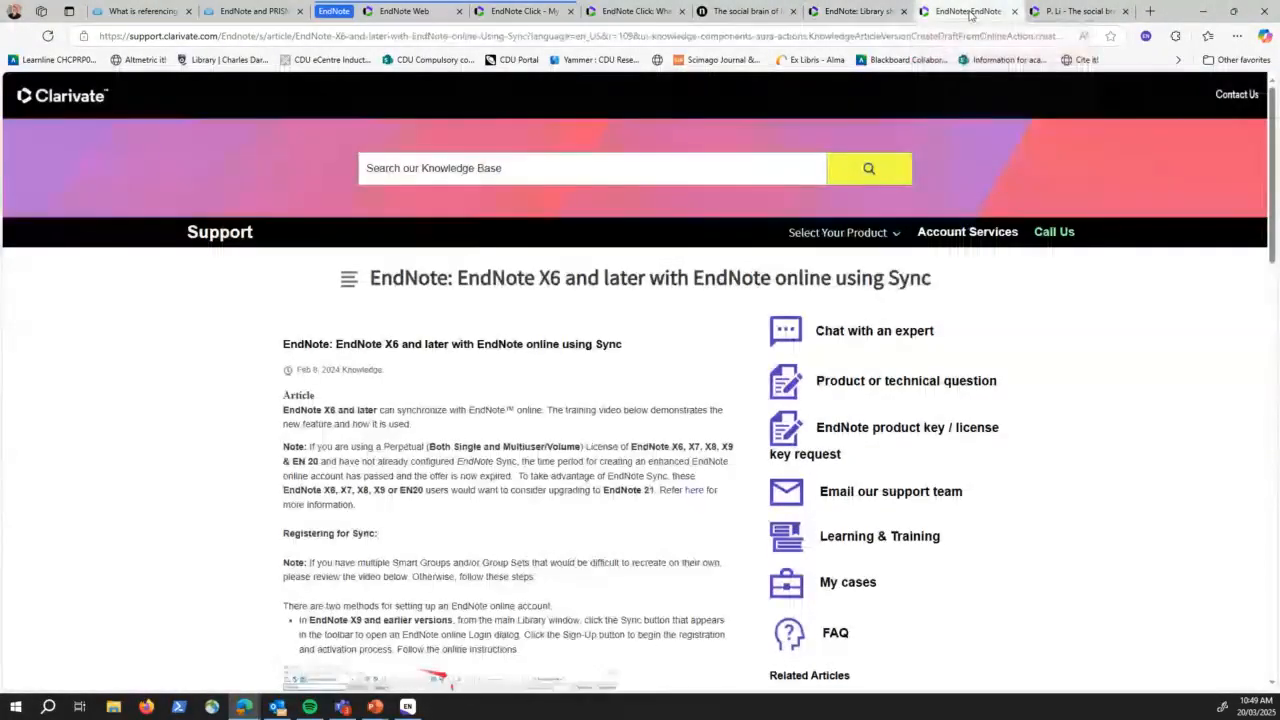
left_click(1080, 10)
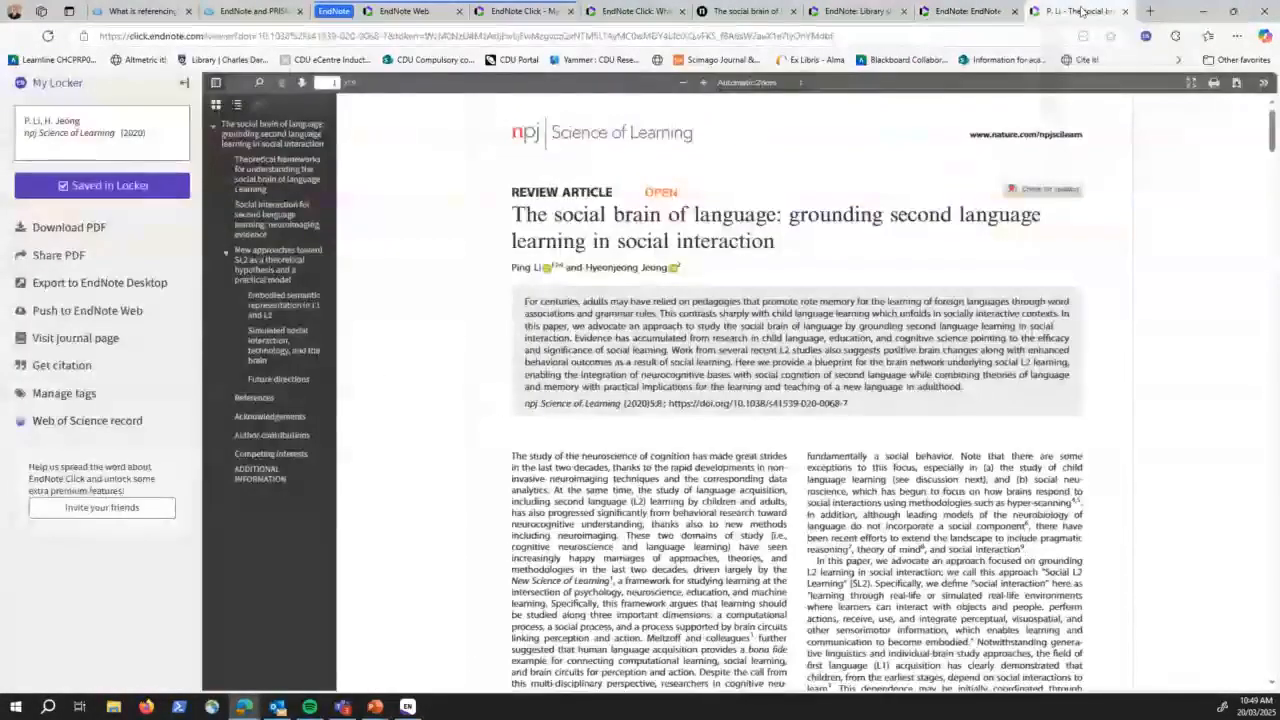
left_click(887, 12)
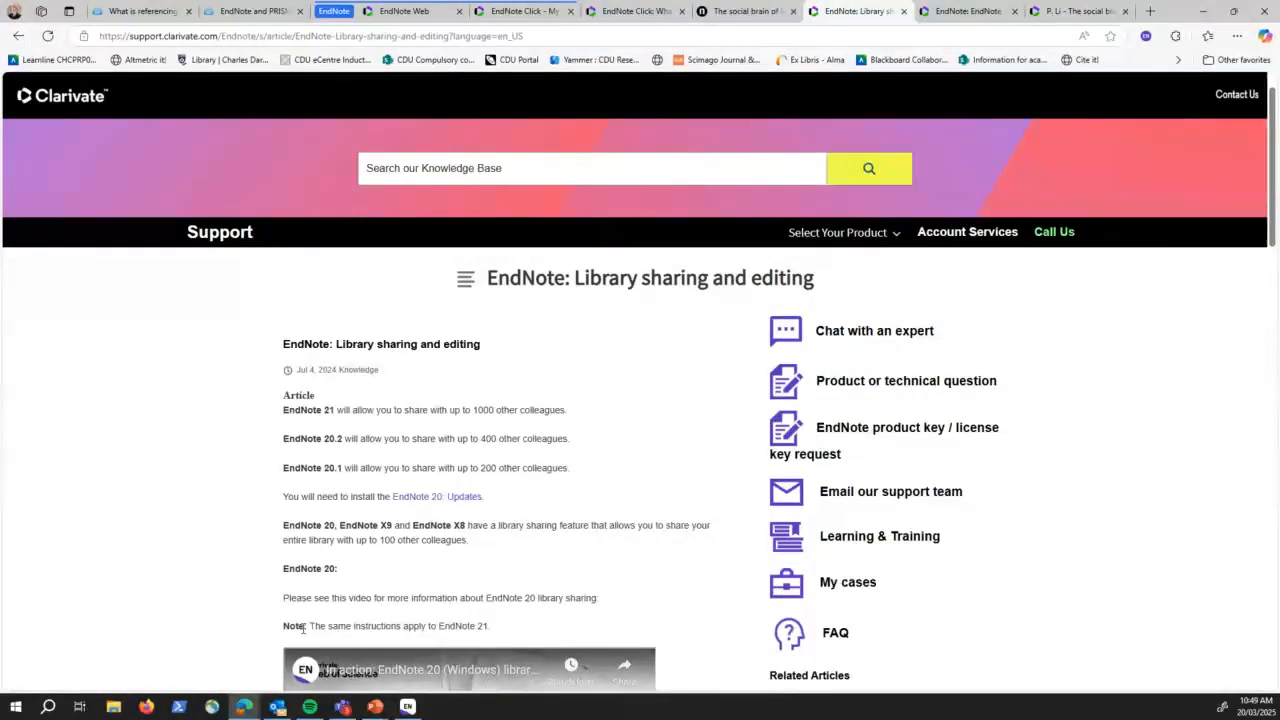
Switch to EndNote and view the available library commands, including the term list options, without running any.
mouse_move(408, 708)
left_click(408, 707)
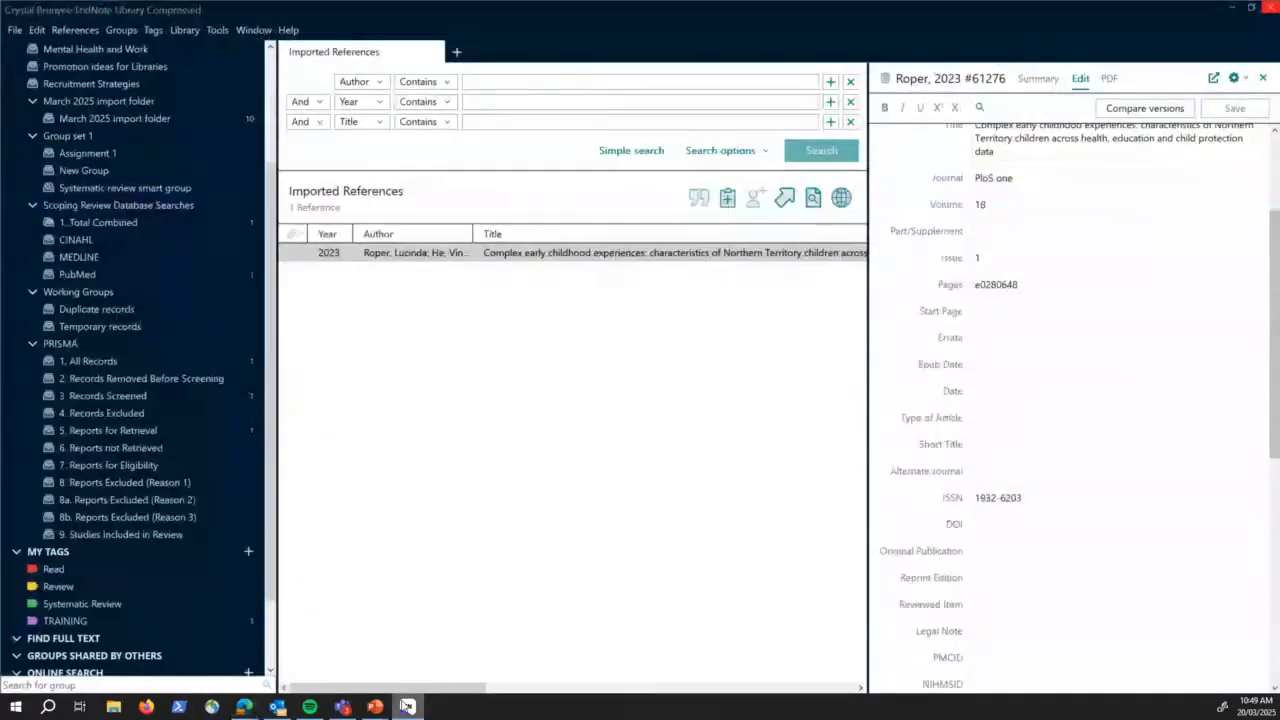
left_click(184, 32)
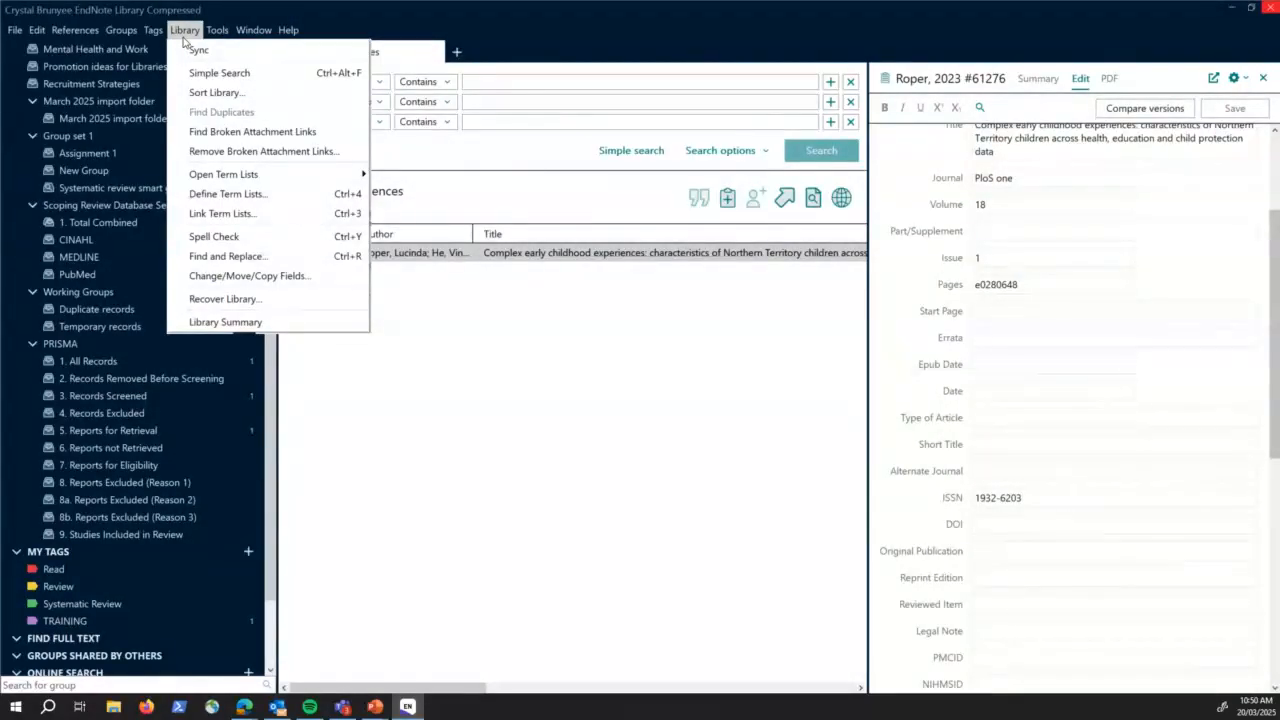
left_click(365, 525)
Return to the EndNote Guide in the browser and examine the Journal Term Lists instructions on its EndNote Styles and Connections page.
mouse_move(343, 708)
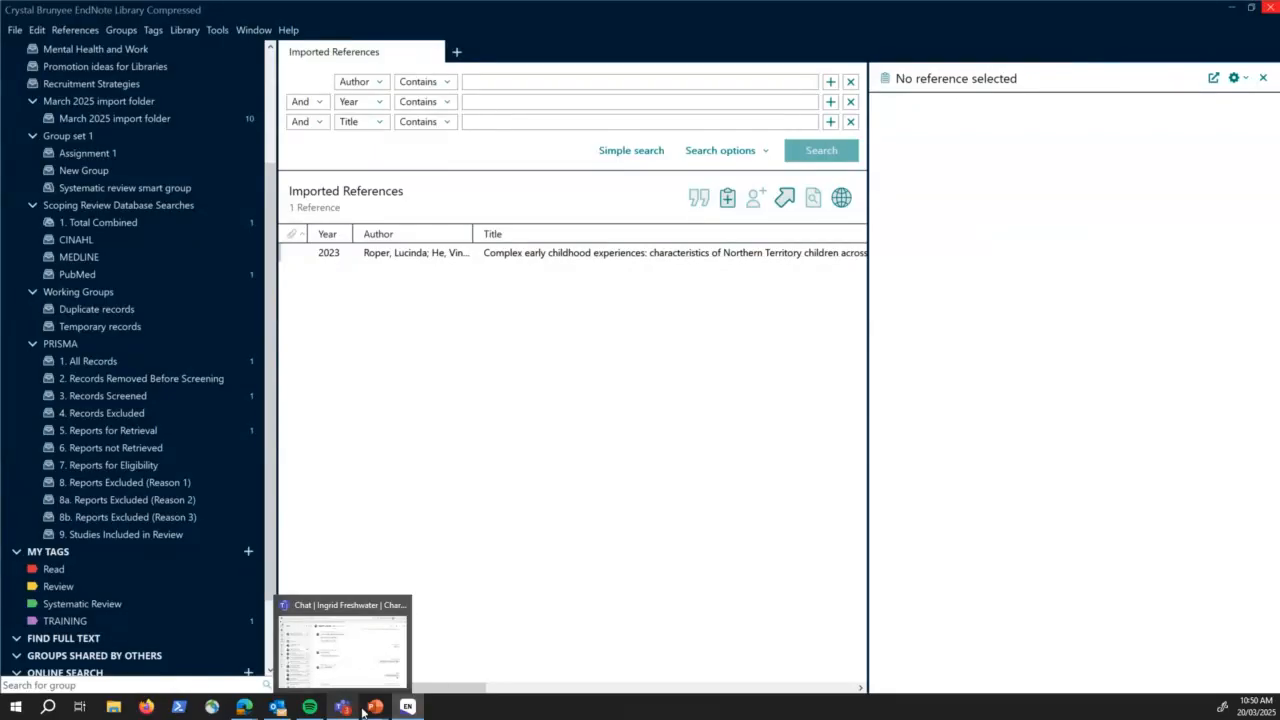
mouse_move(252, 714)
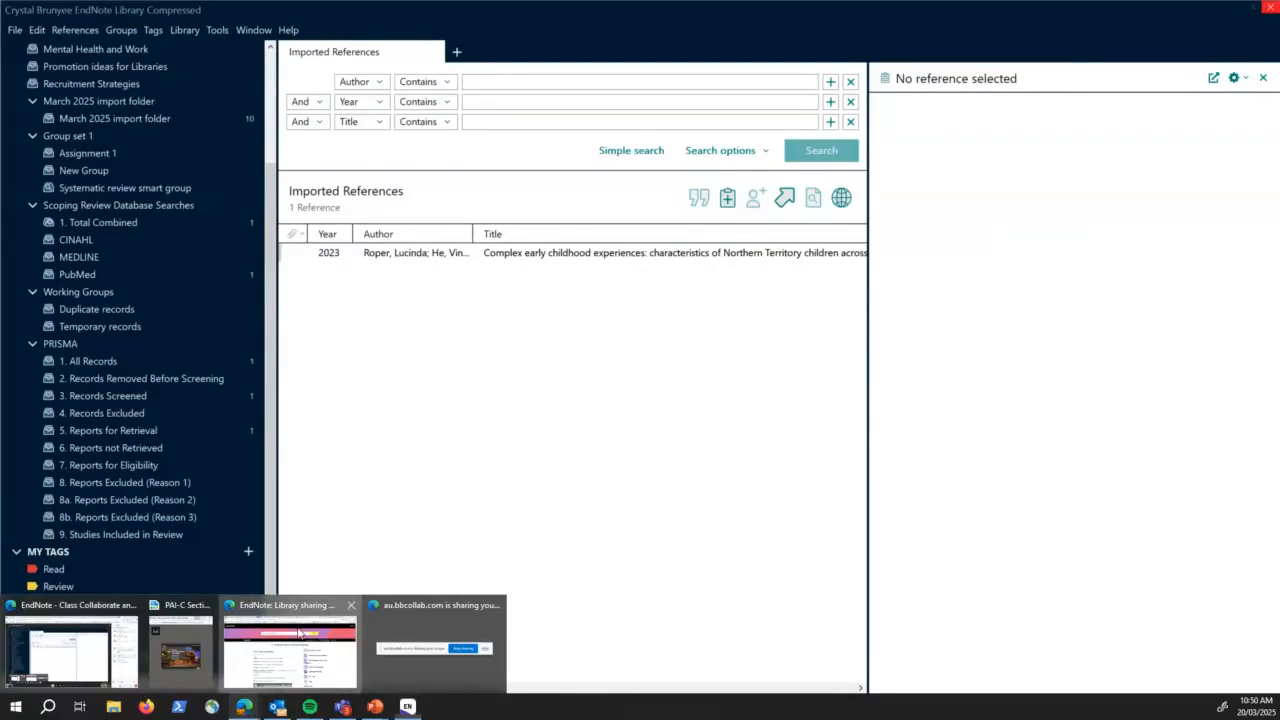
left_click(266, 688)
left_click(258, 11)
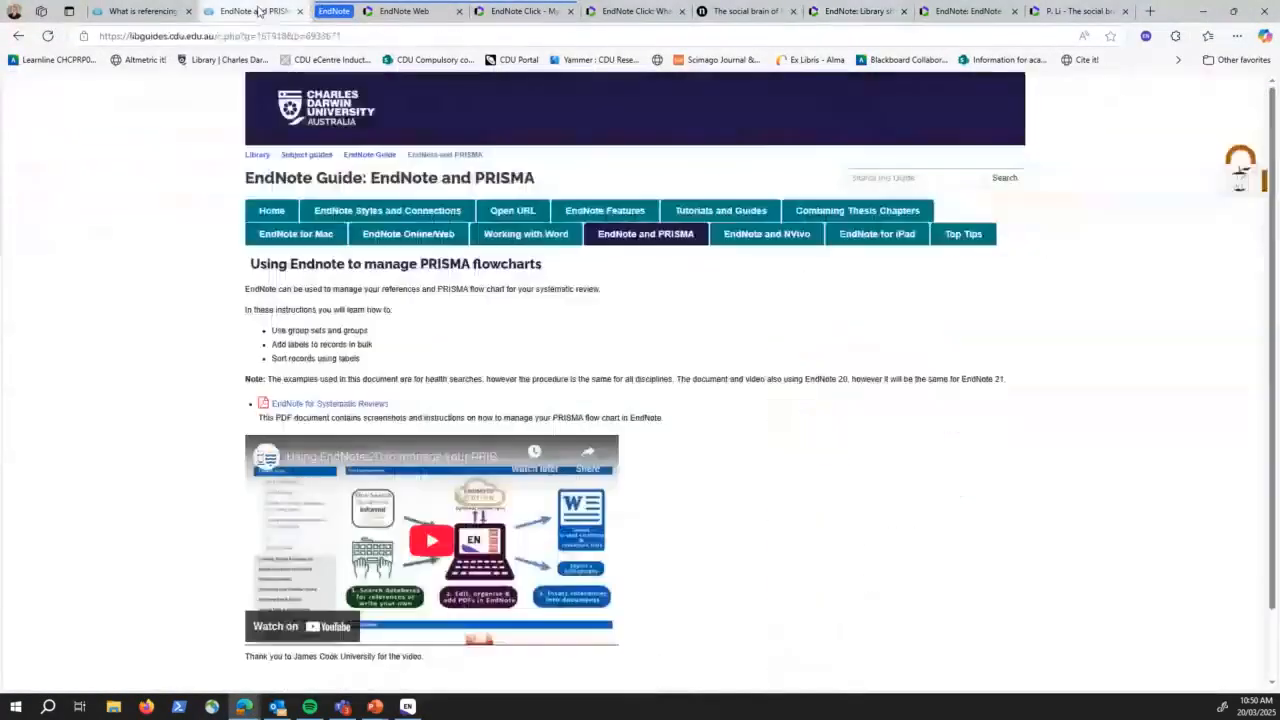
left_click(345, 214)
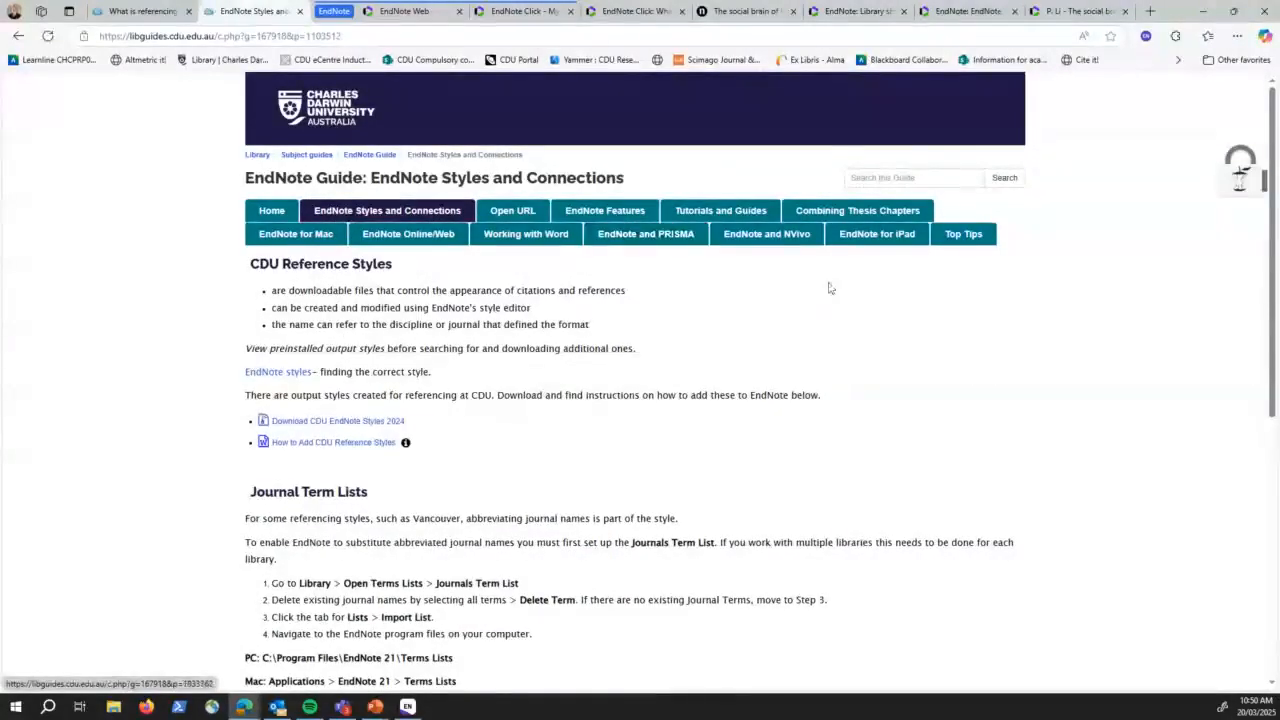
left_click_drag(1273, 224, 1273, 338)
scroll(984, 422, "down", 1)
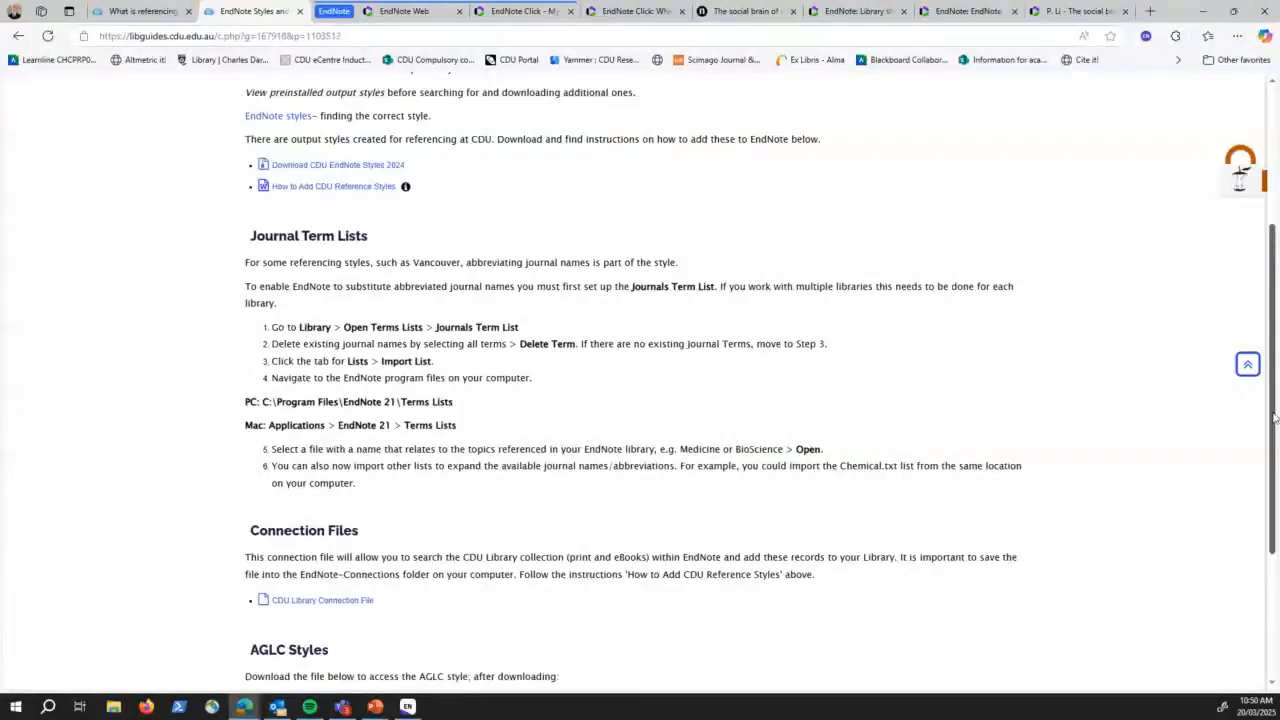
Open the Open URL page of the EndNote Guide, read its setup instructions, and return to EndNote.
scroll(1274, 418, "up", 4)
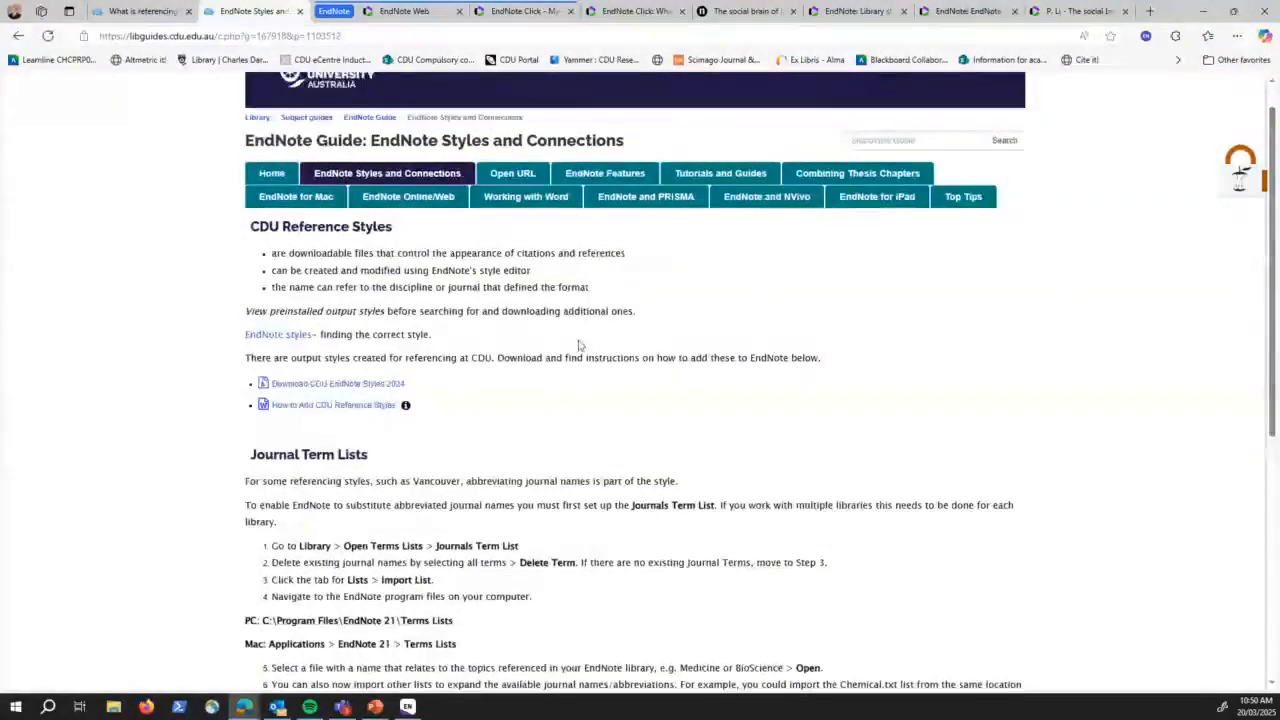
left_click(505, 174)
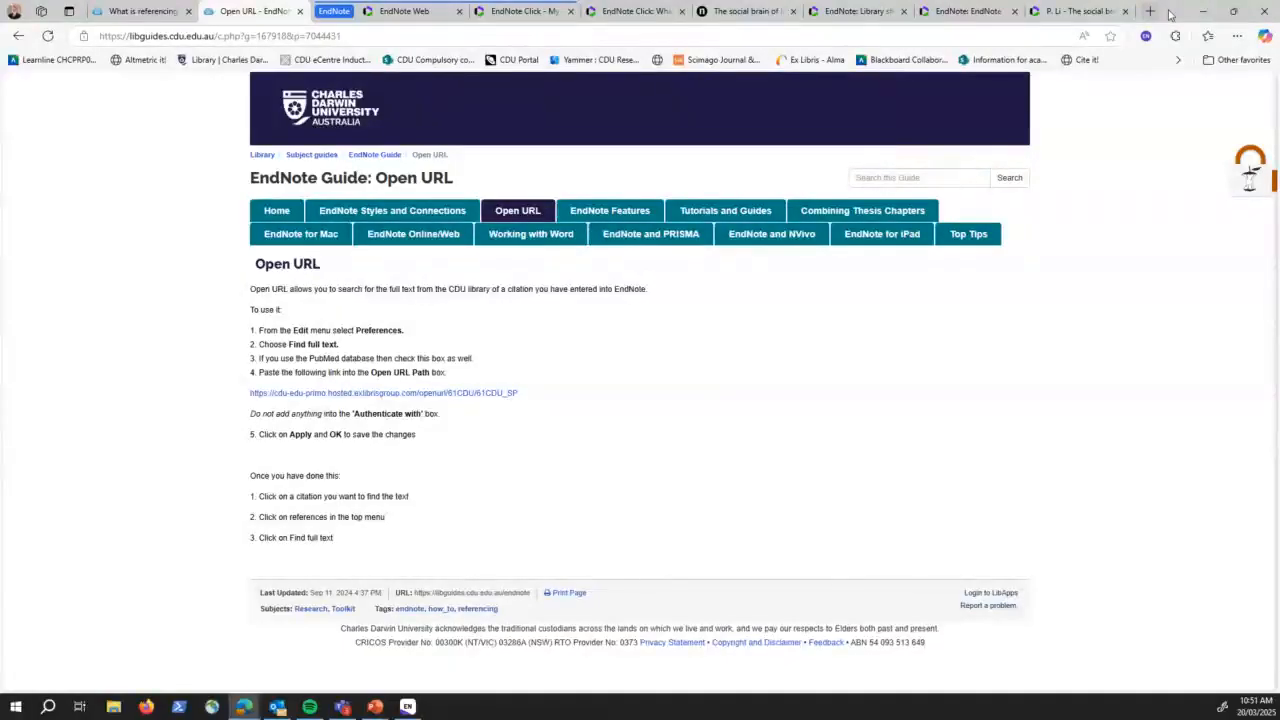
left_click_drag(1170, 14, 0, 70)
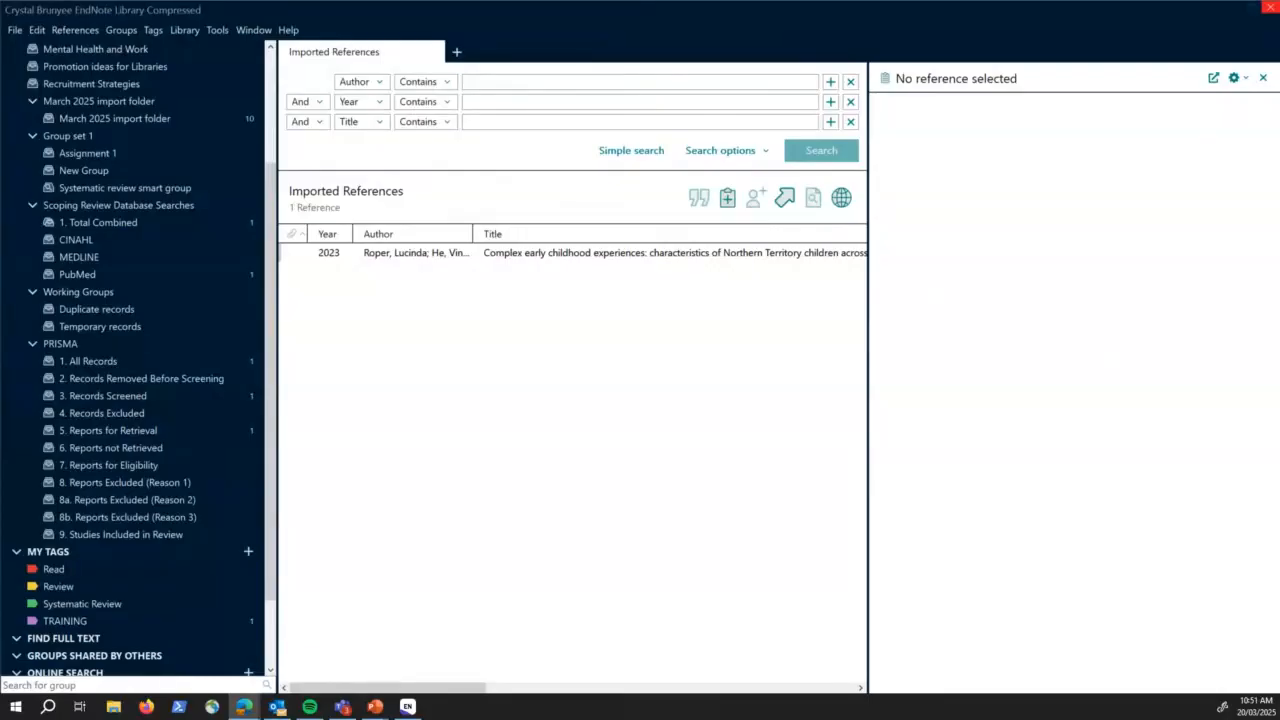
left_click(38, 30)
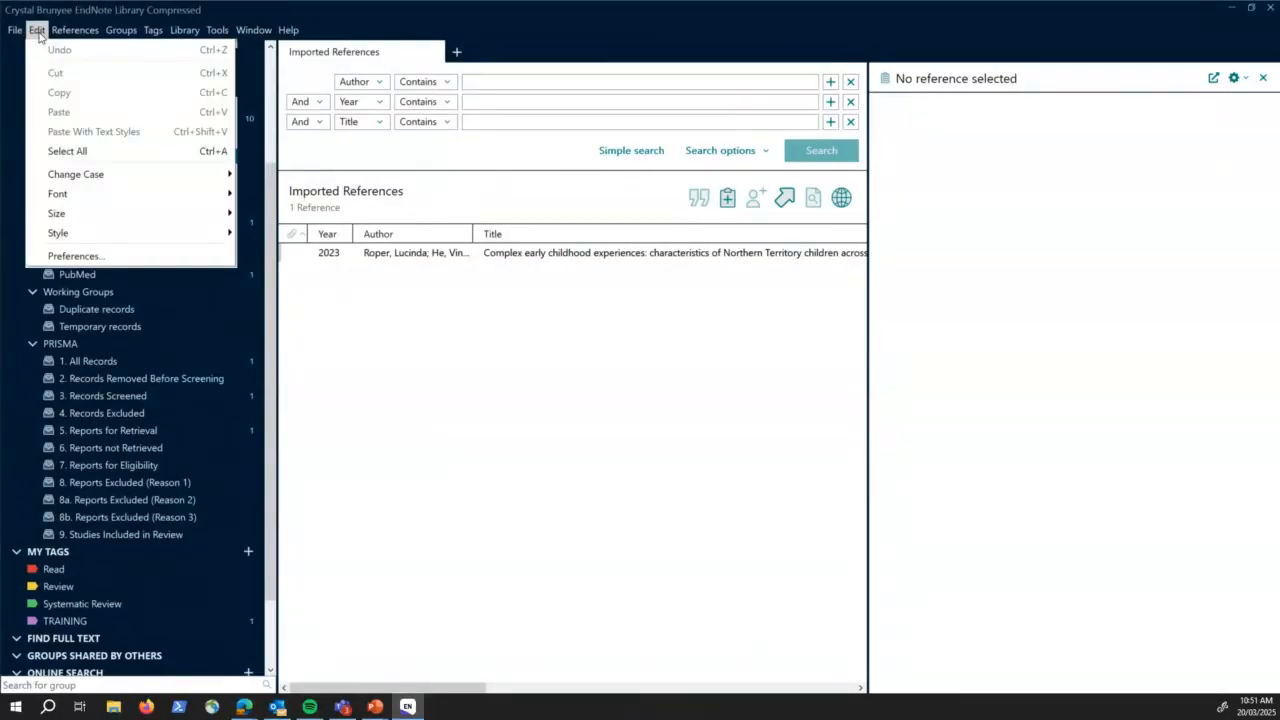
left_click(48, 33)
mouse_move(36, 33)
left_click(67, 256)
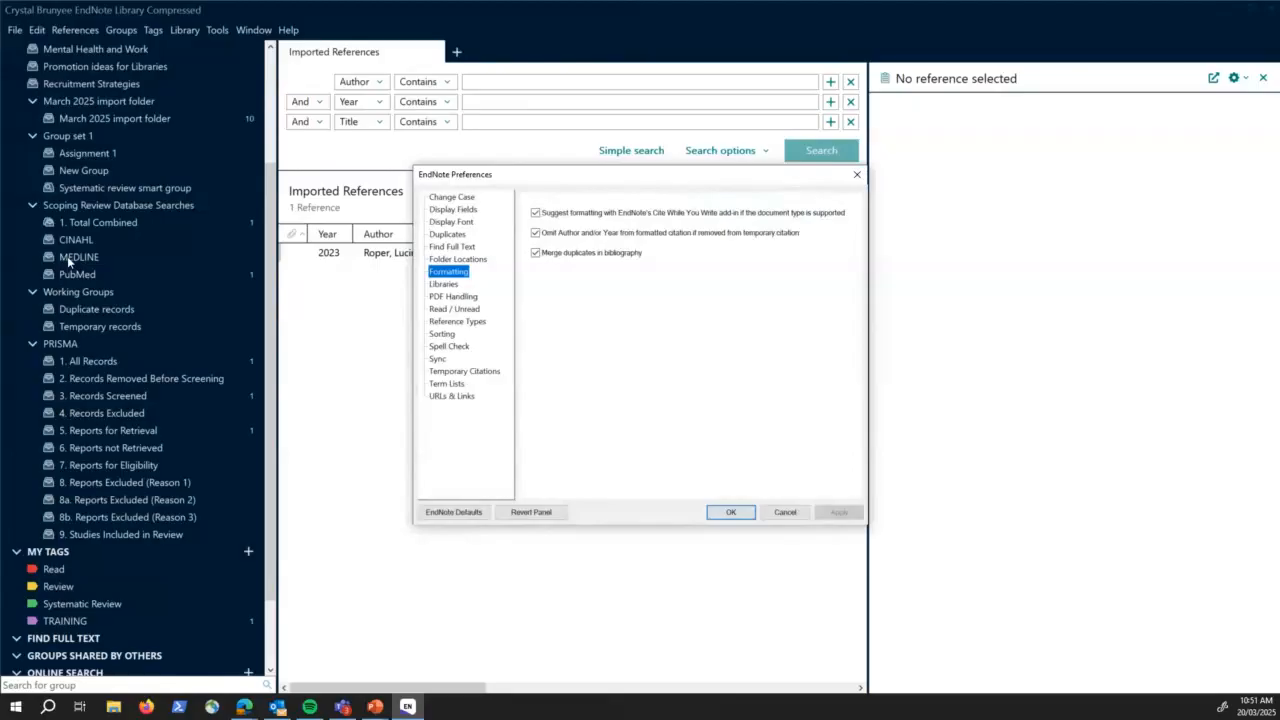
left_click(452, 248)
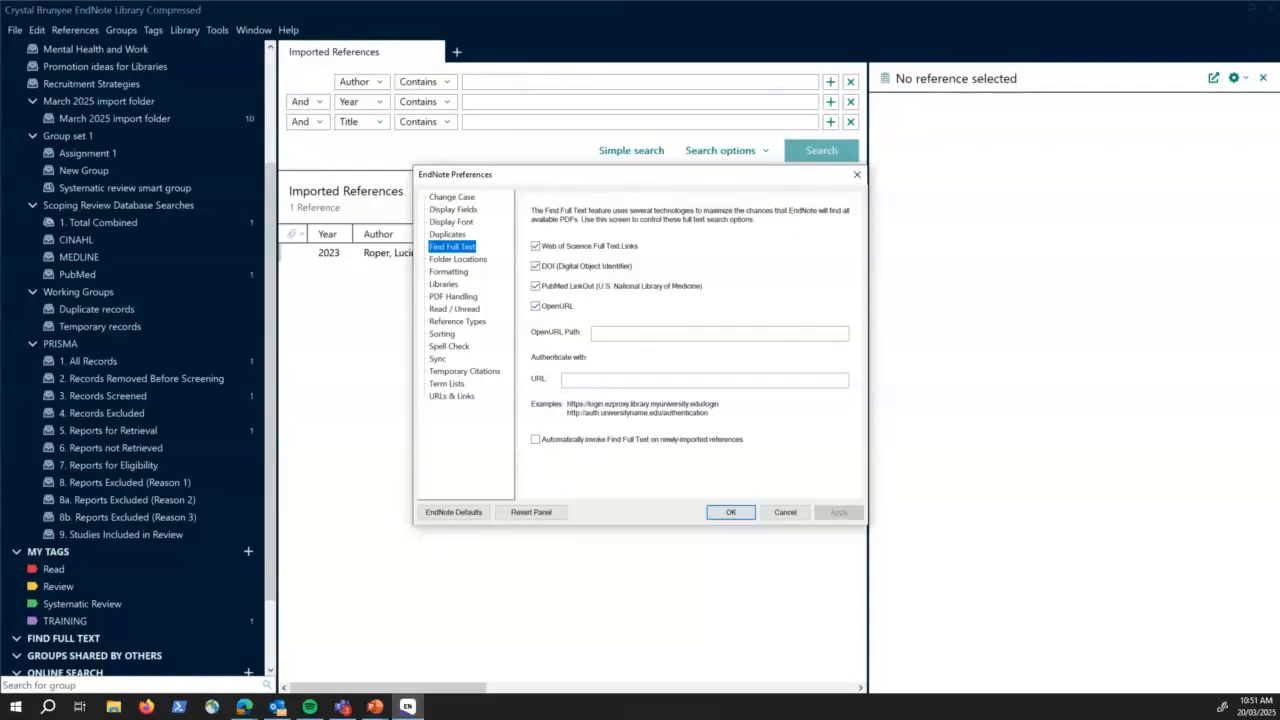
key("alt+Tab")
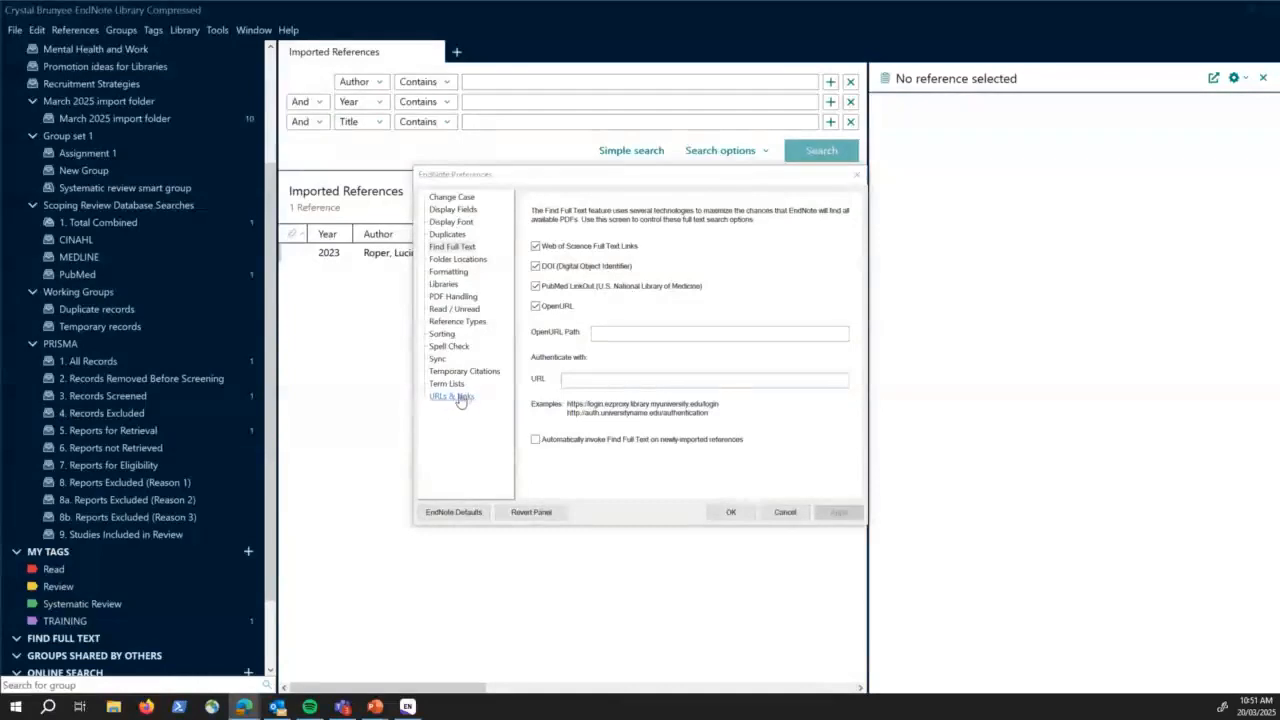
left_click(605, 333)
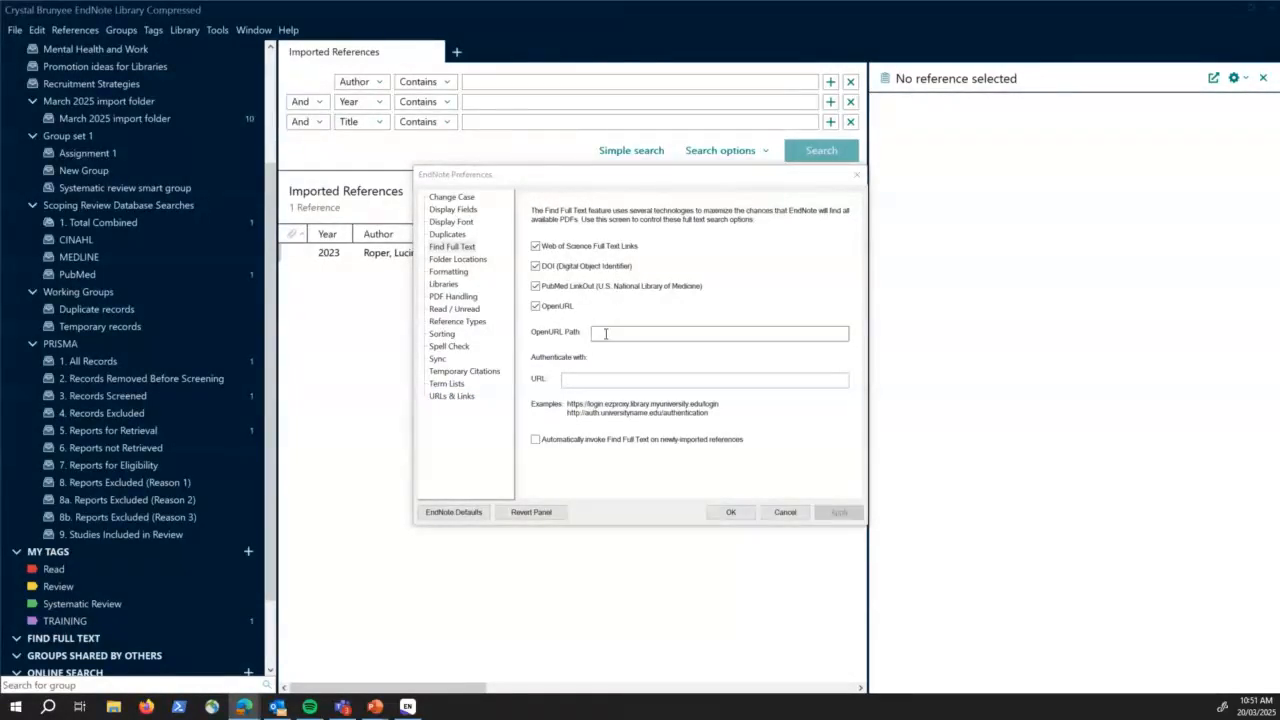
type("https://cdu-edu-primo.hosted.exlibrisgroup.com/openurl/61CDU/61CDU_SP")
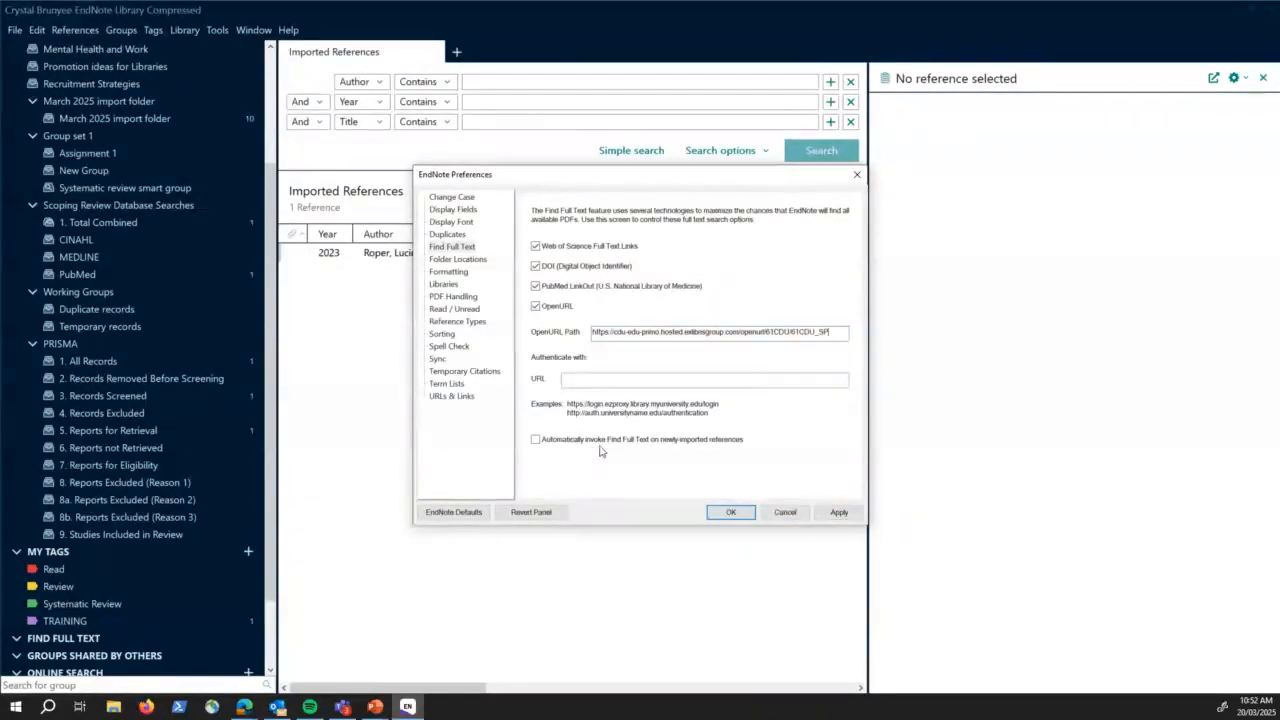
Enable automatic Find Full Text on newly imported references, apply the setting and close the preferences.
left_click(536, 441)
left_click(830, 515)
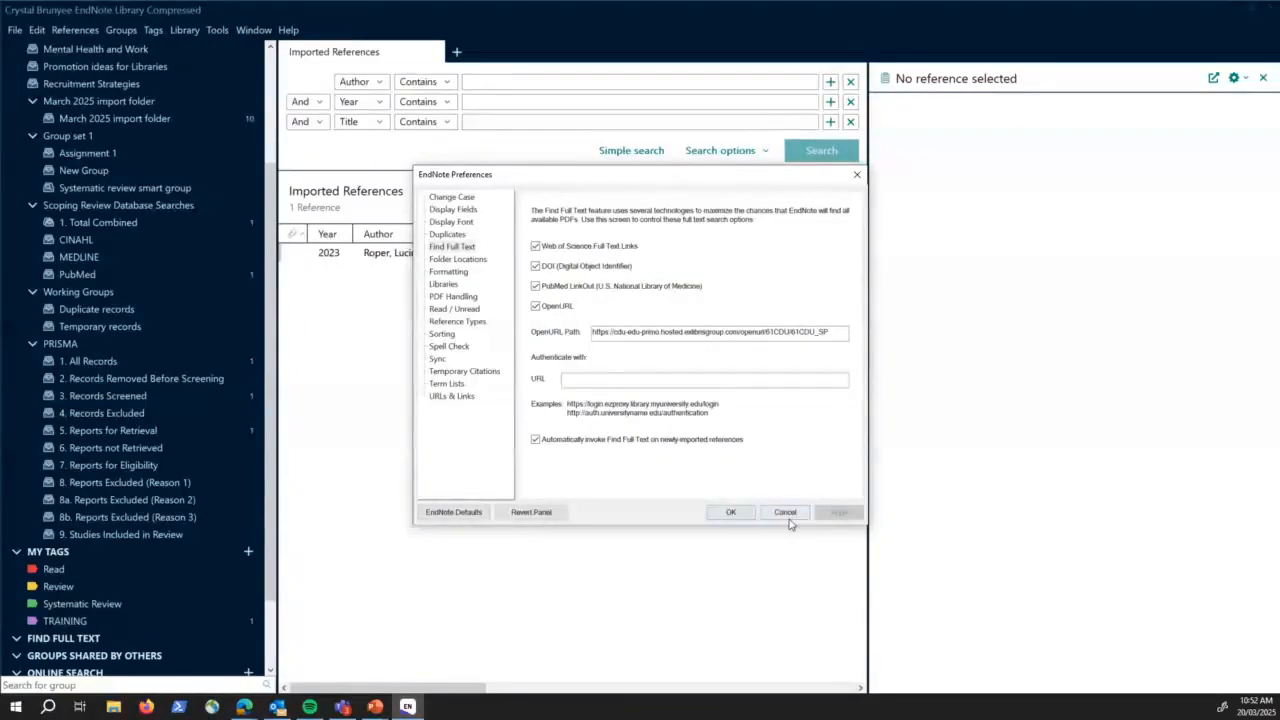
left_click(597, 676)
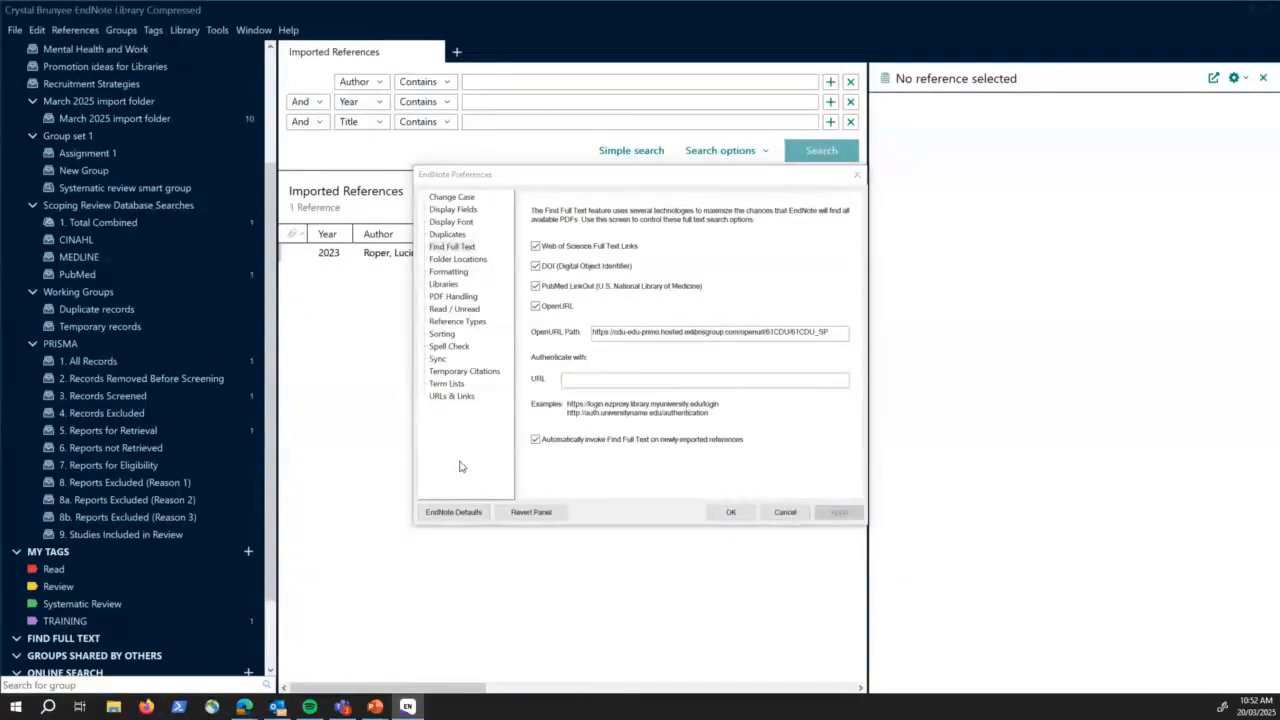
left_click(856, 174)
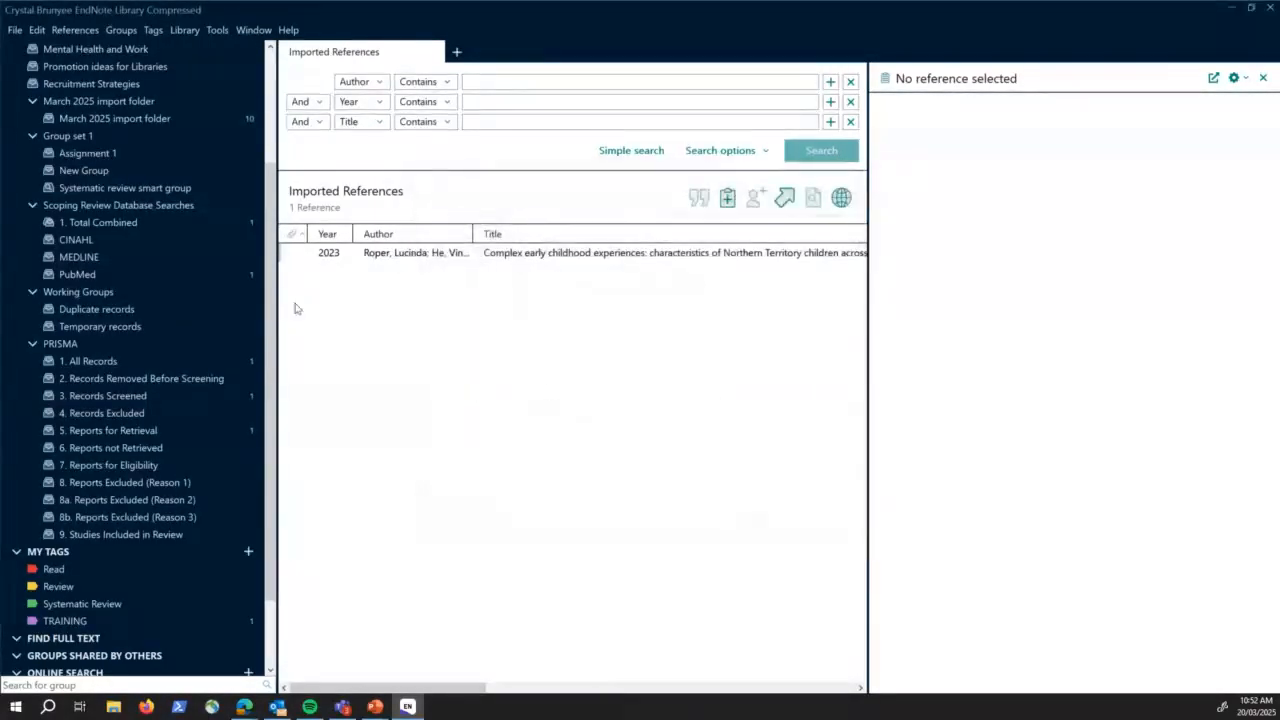
Run Find Full Text on the 2023 reference "Complex early childhood experiences" in Imported References.
left_click(447, 252)
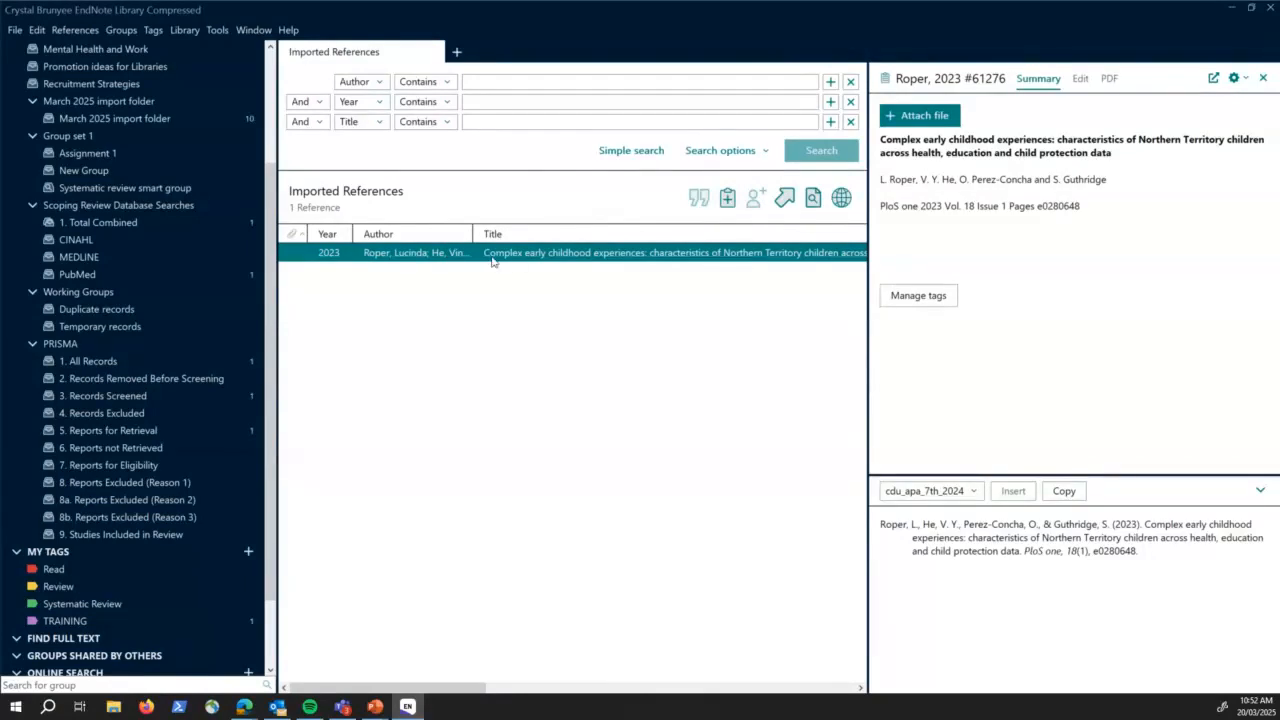
left_click(90, 34)
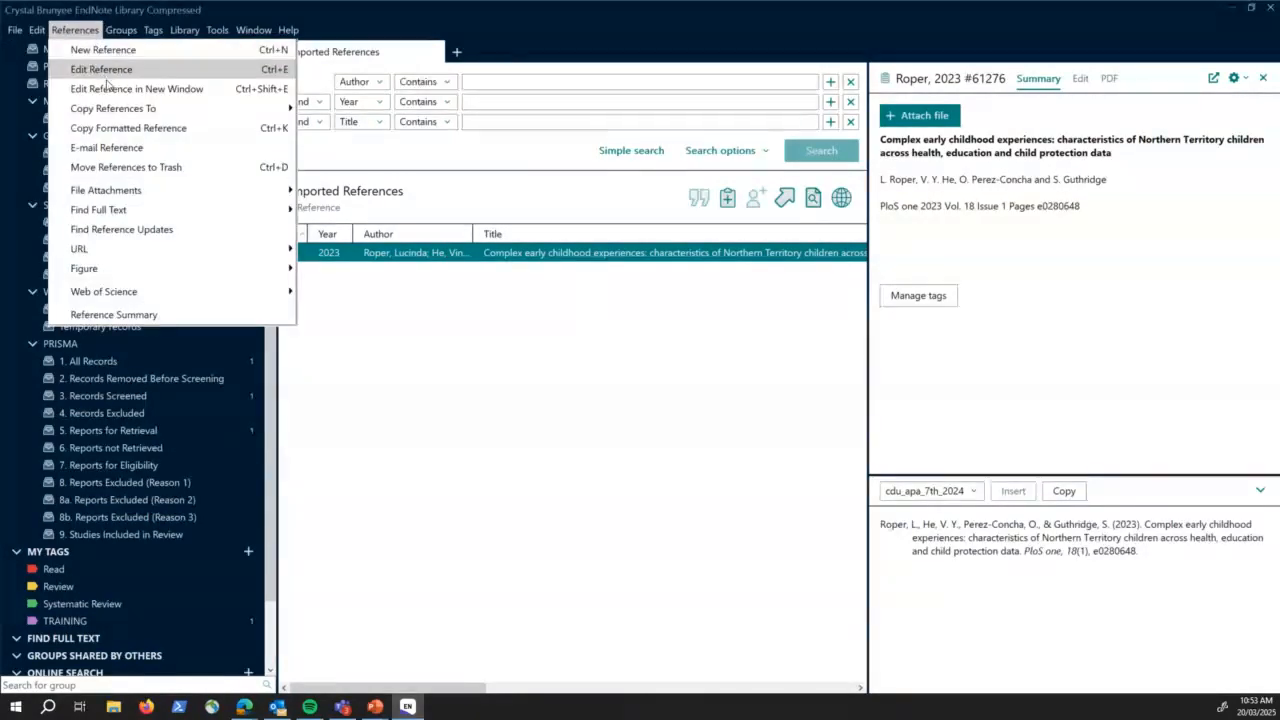
mouse_move(124, 212)
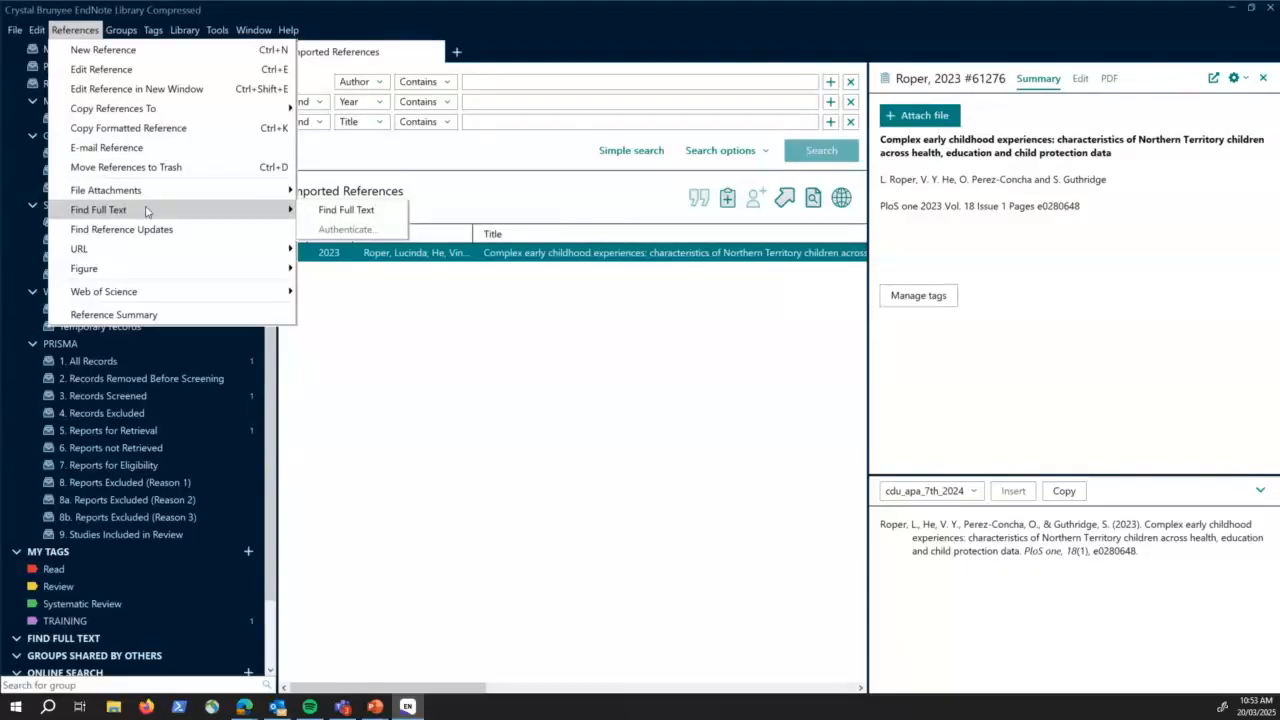
left_click(314, 212)
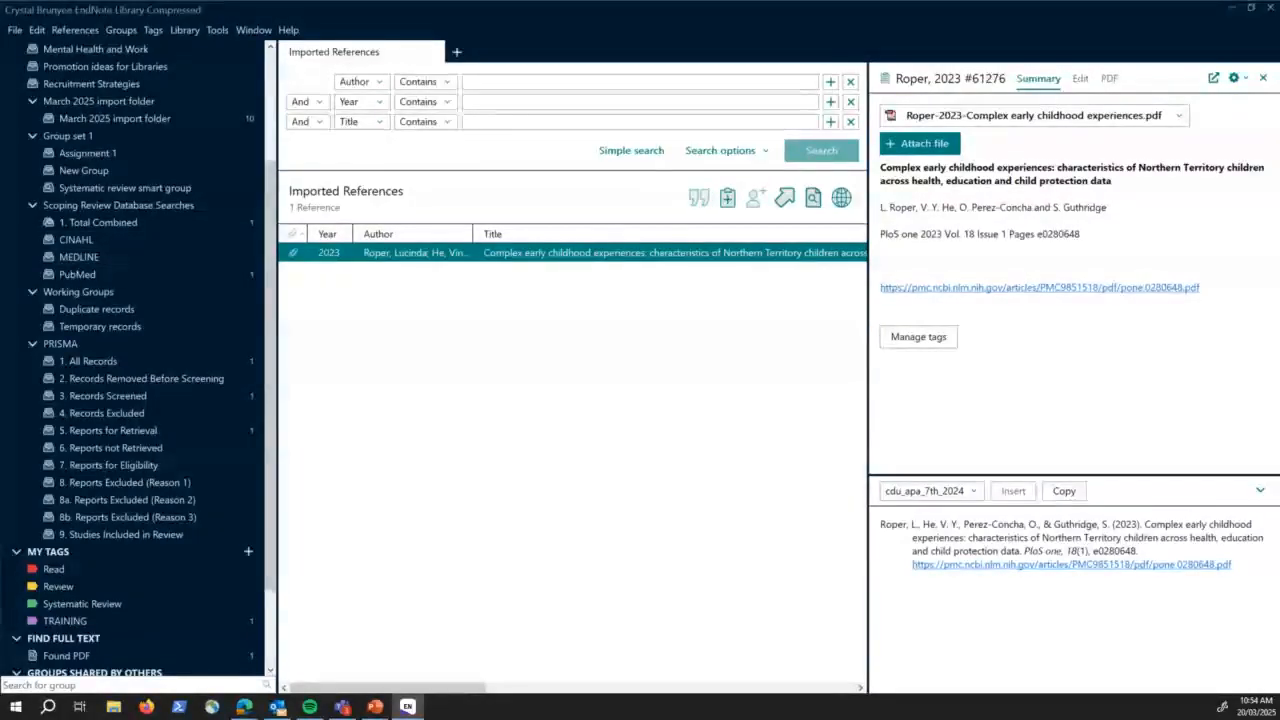
Return to the EndNote Guide in the browser and examine the Connection Files section of EndNote Styles and Connections.
left_click(244, 707)
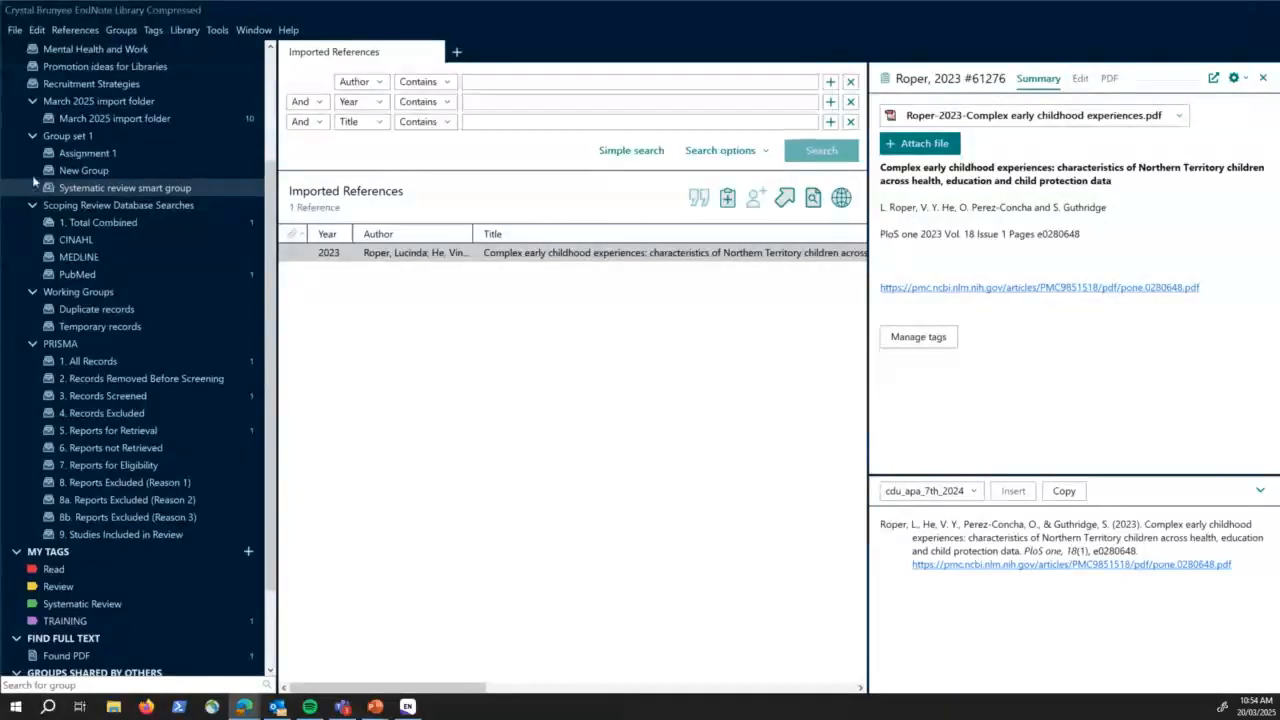
left_click_drag(0, 40, 487, 46)
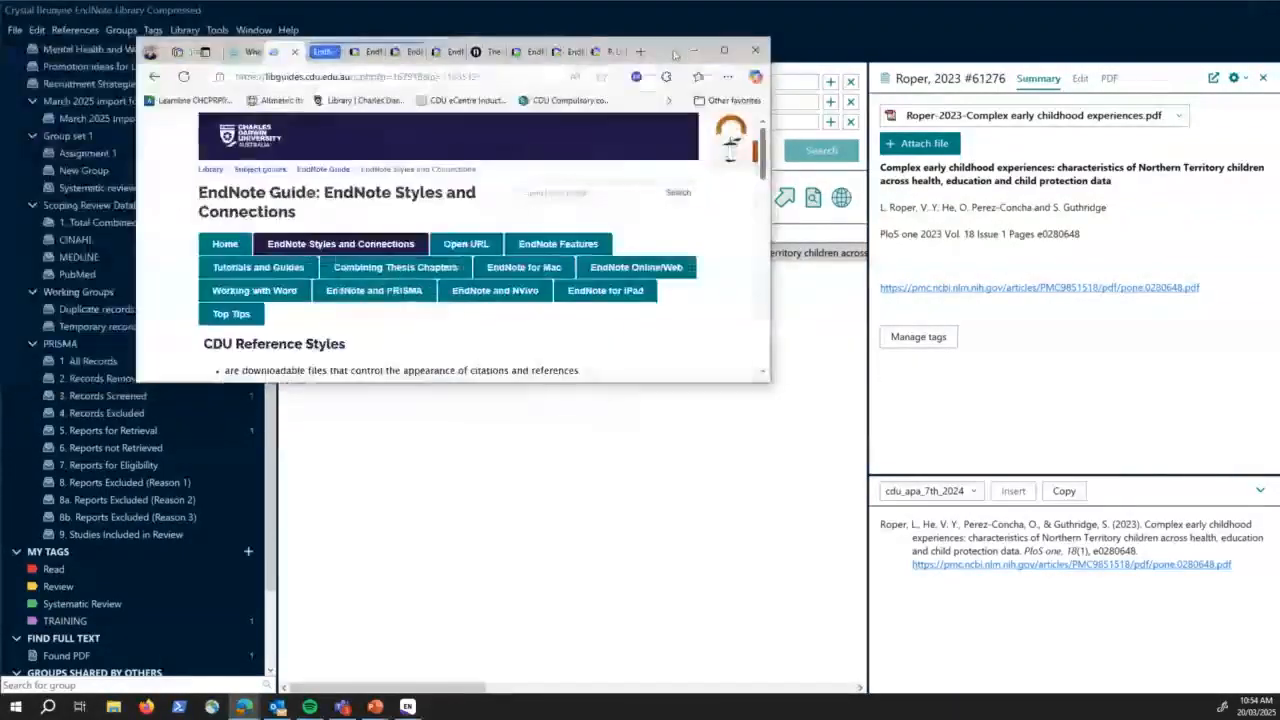
left_click(726, 49)
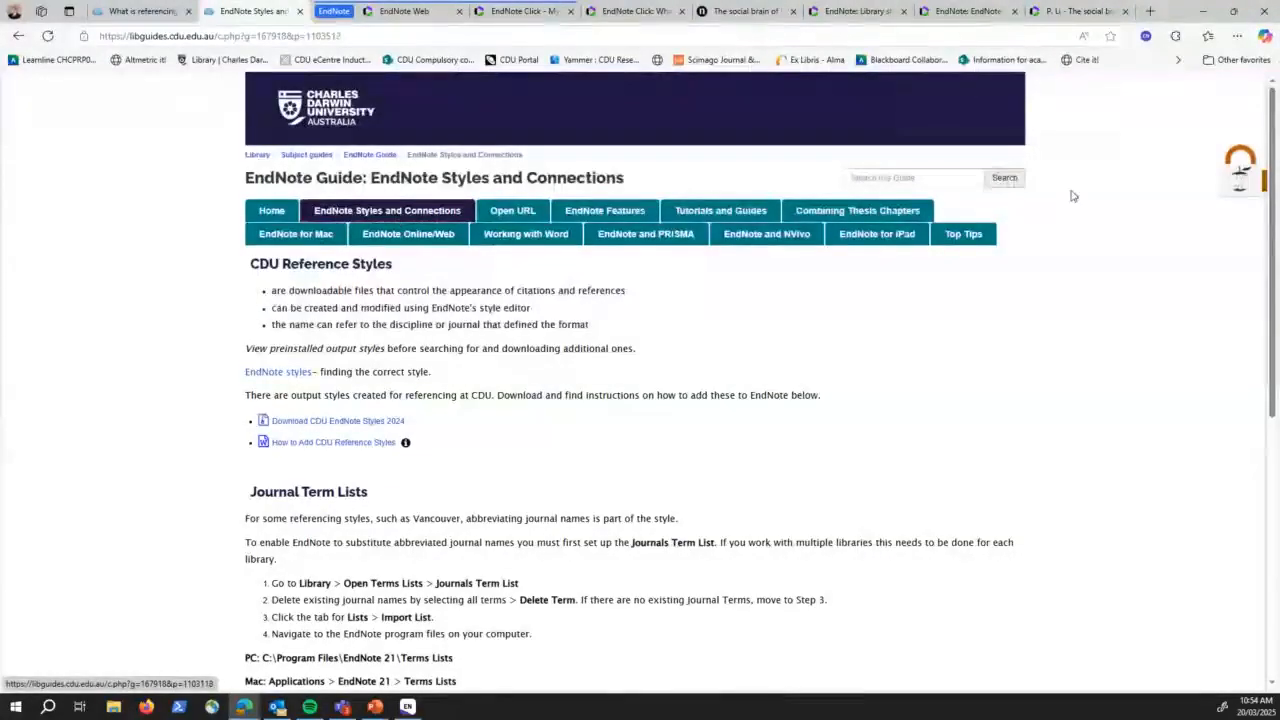
left_click_drag(1273, 197, 1274, 383)
scroll(567, 408, "down", 1)
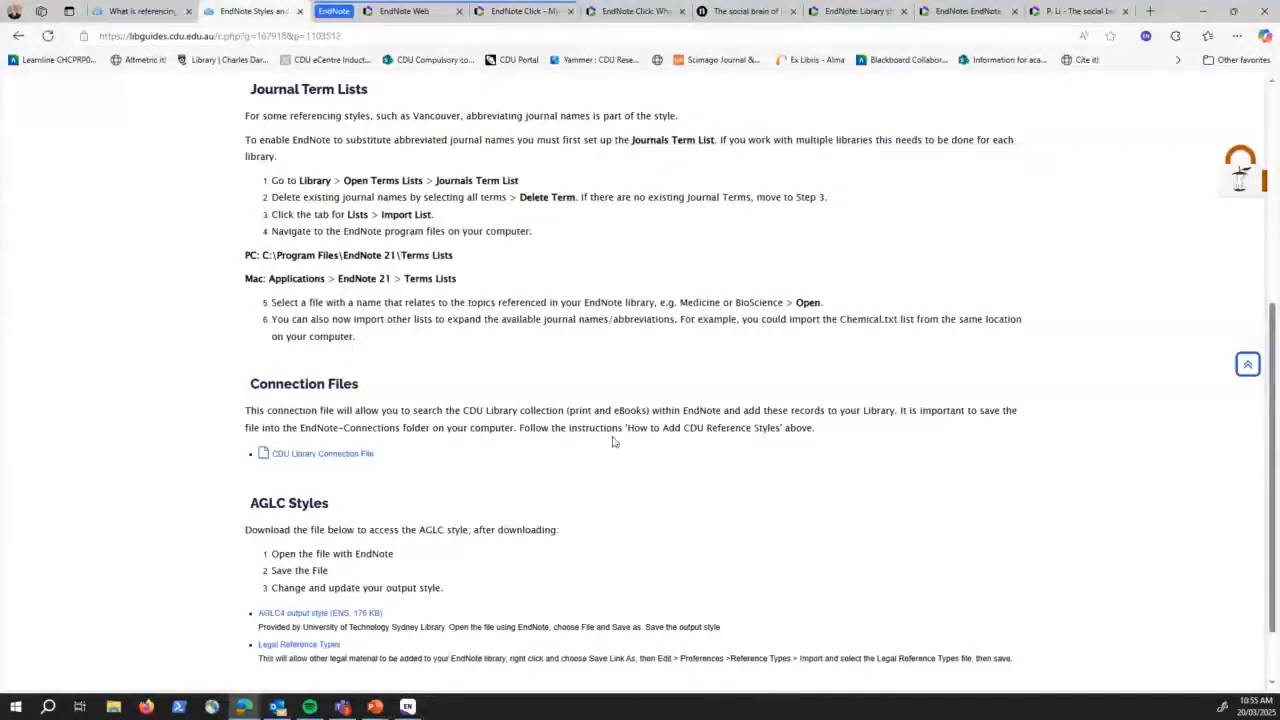
Switch to EndNote, change Imported References to simple search and clear the reference selection.
mouse_move(410, 709)
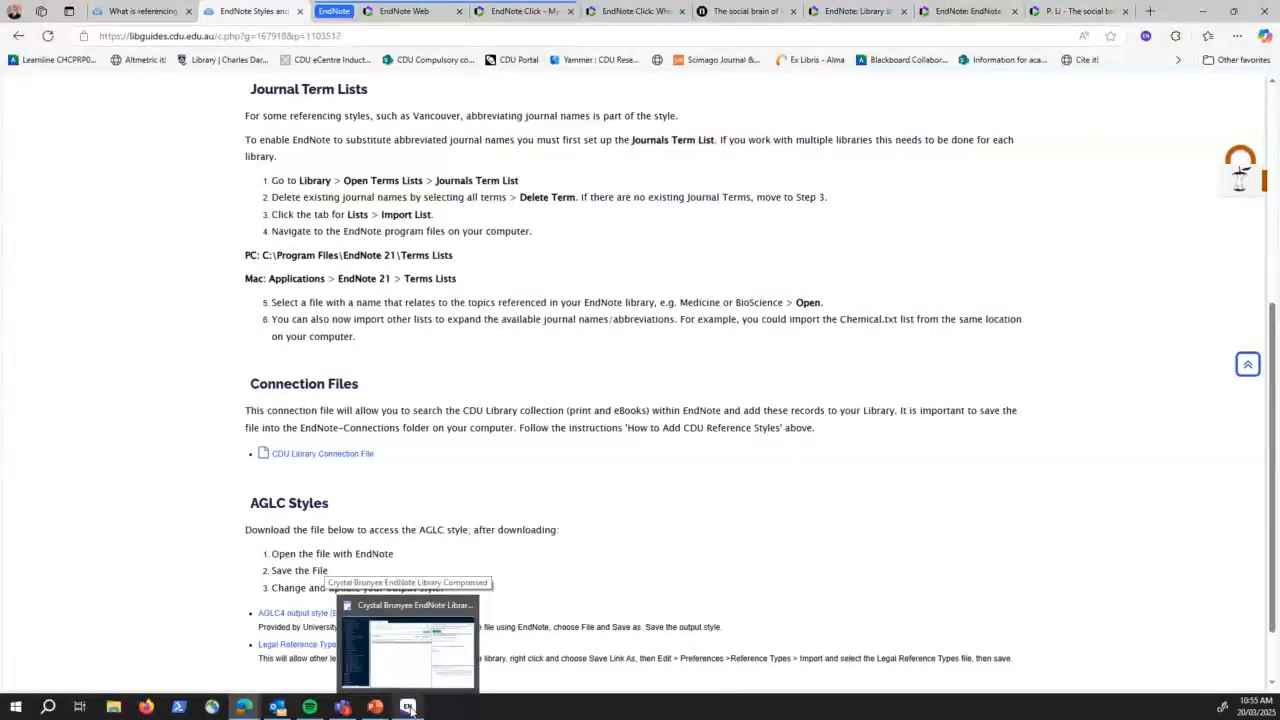
left_click(410, 709)
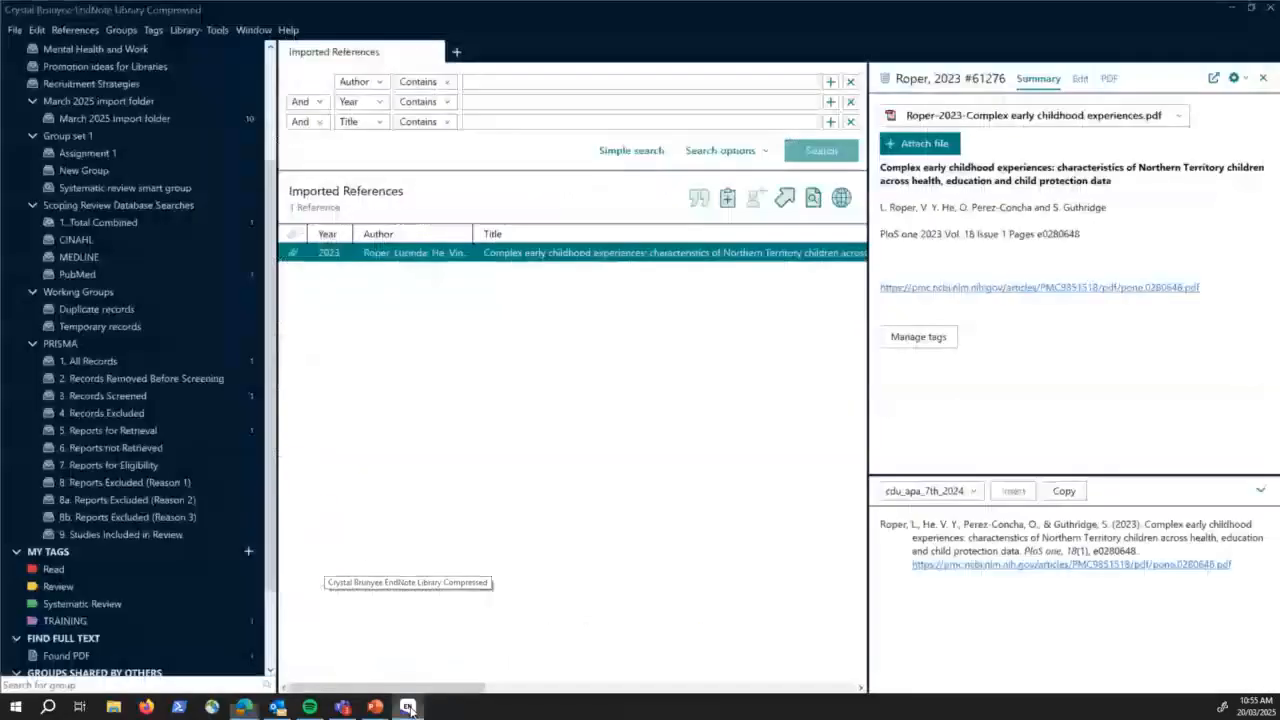
left_click(74, 30)
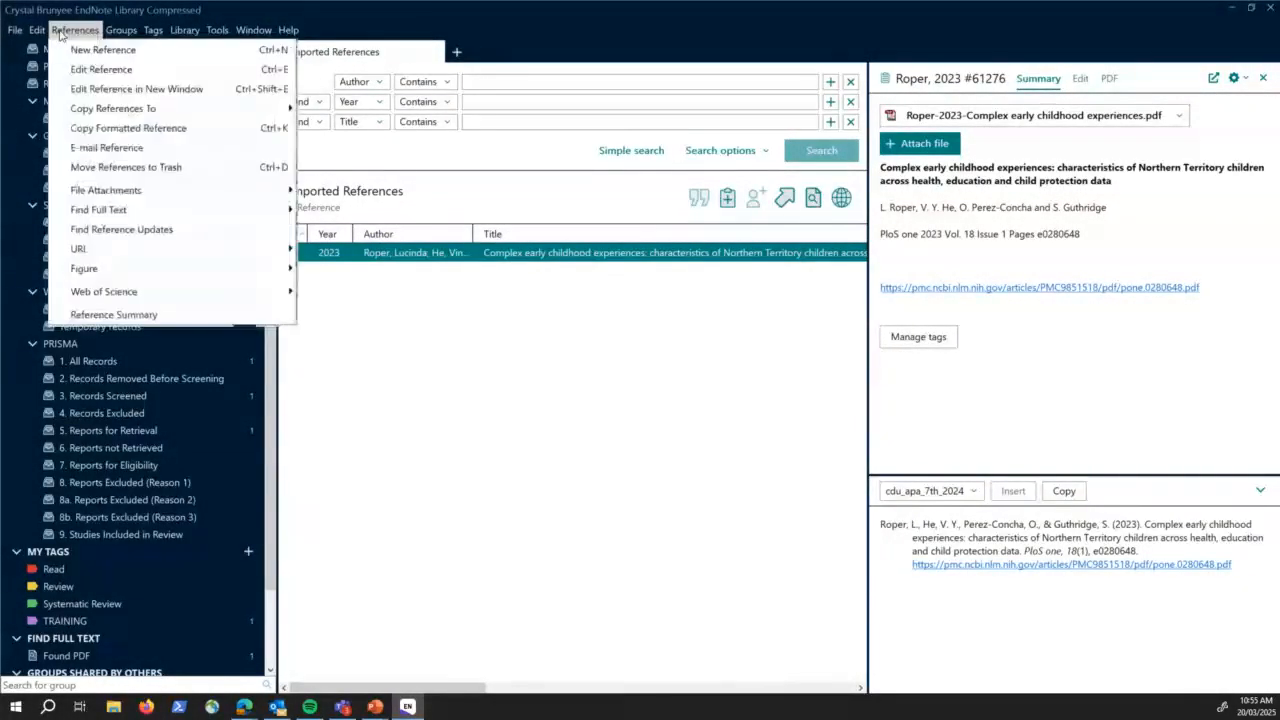
mouse_move(40, 32)
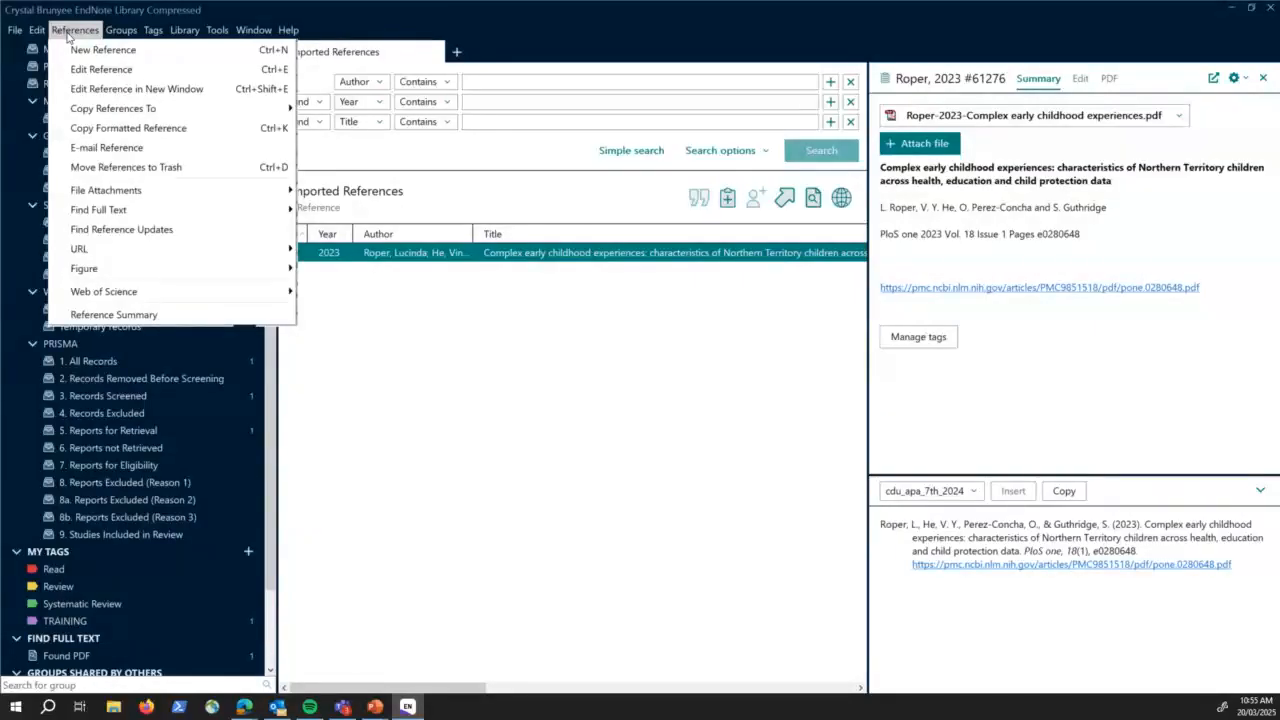
mouse_move(110, 32)
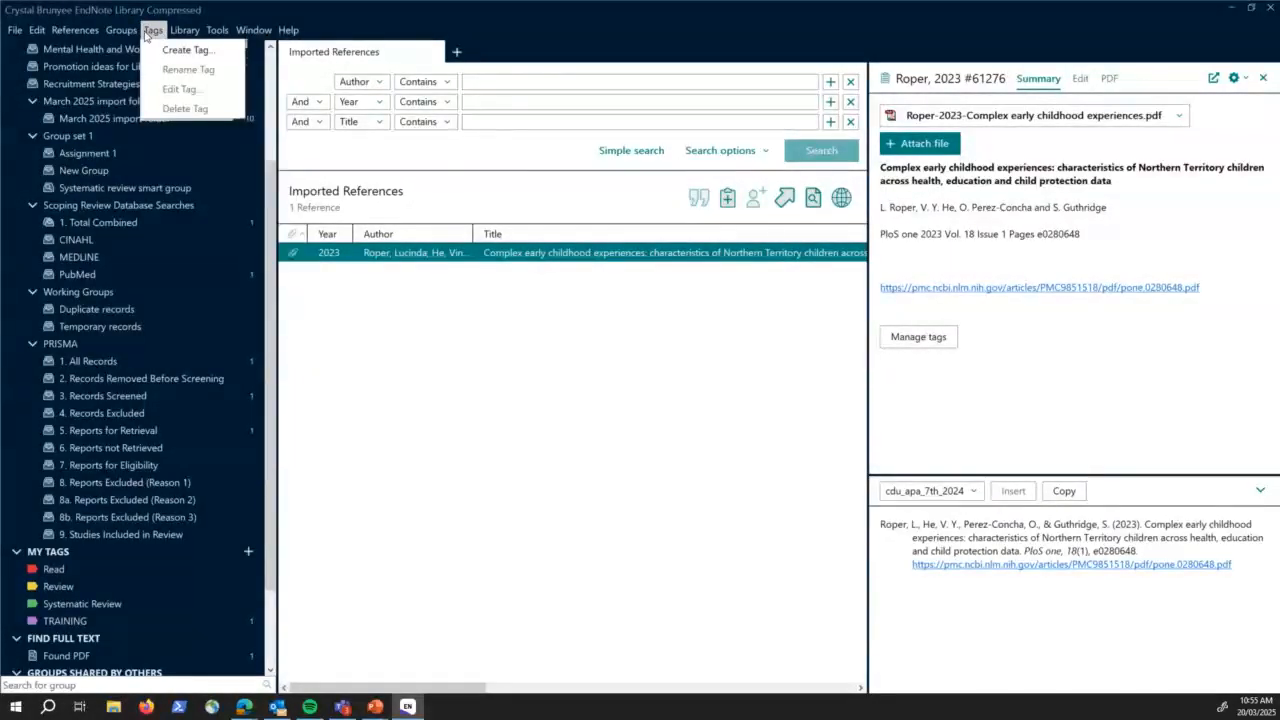
mouse_move(183, 37)
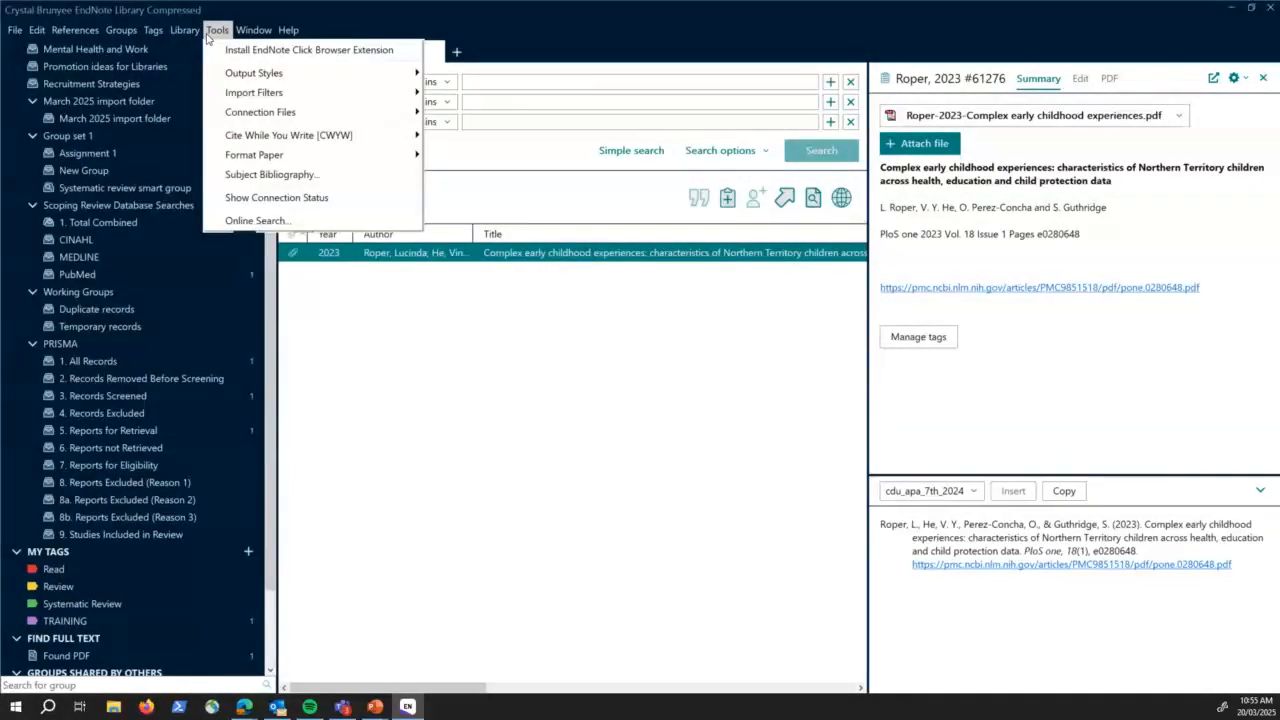
left_click(180, 32)
left_click(176, 34)
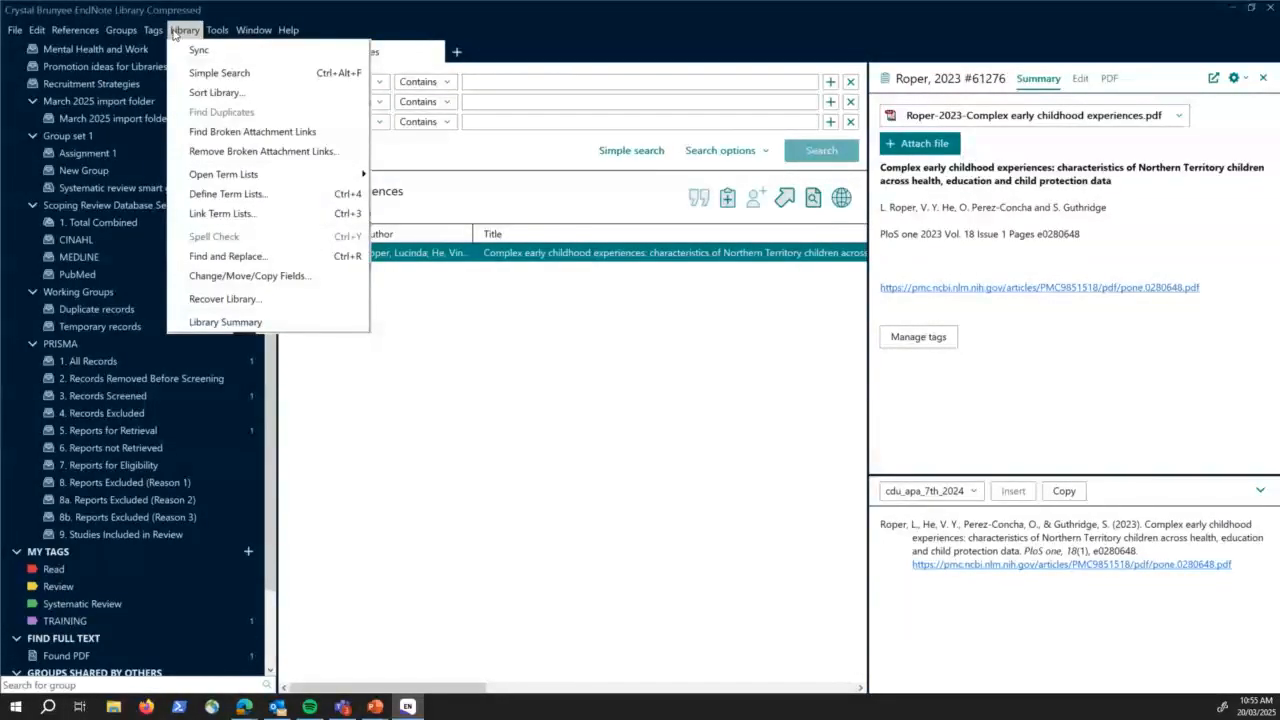
left_click(197, 78)
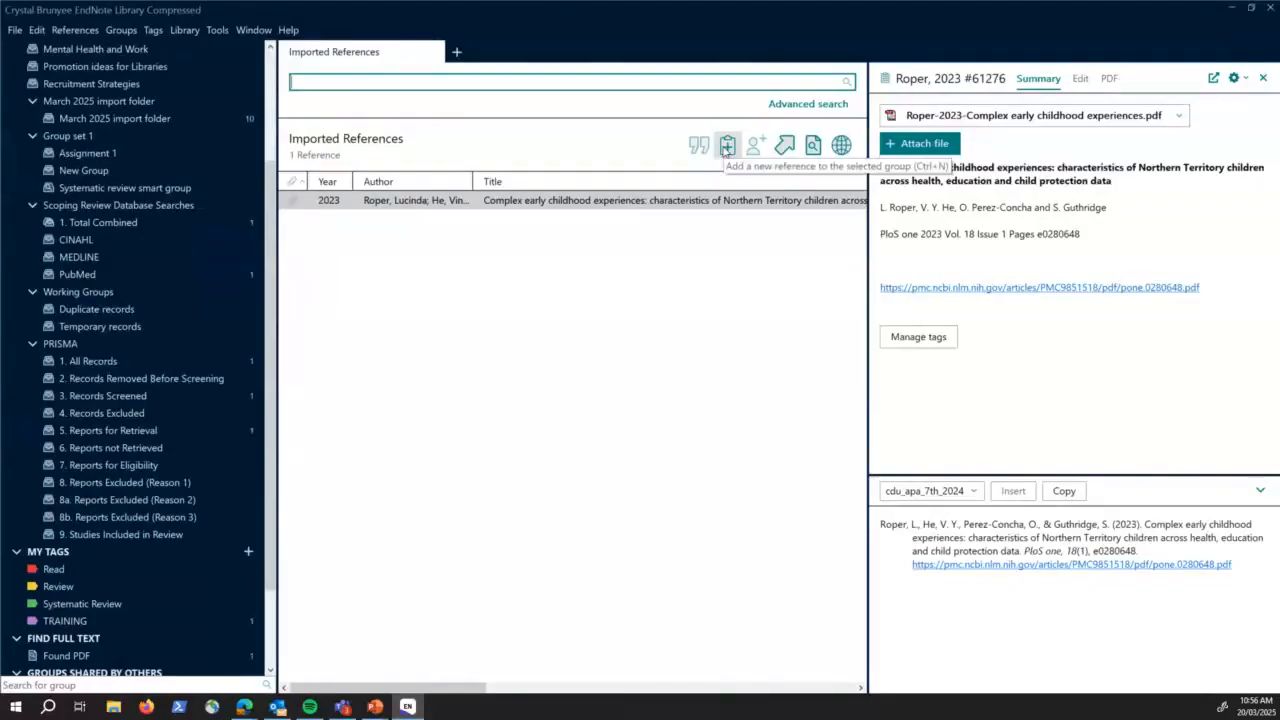
left_click(740, 259)
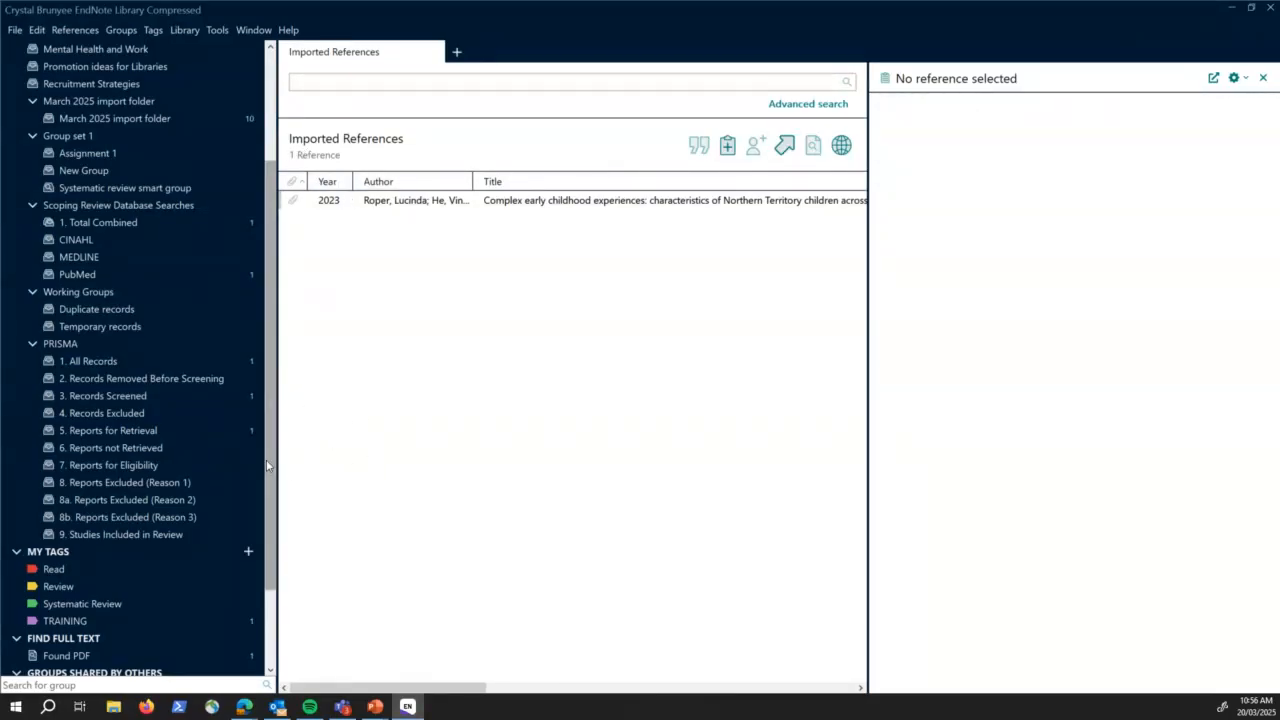
Open the CDU Library online search connection and view its search options.
left_click_drag(266, 459, 265, 548)
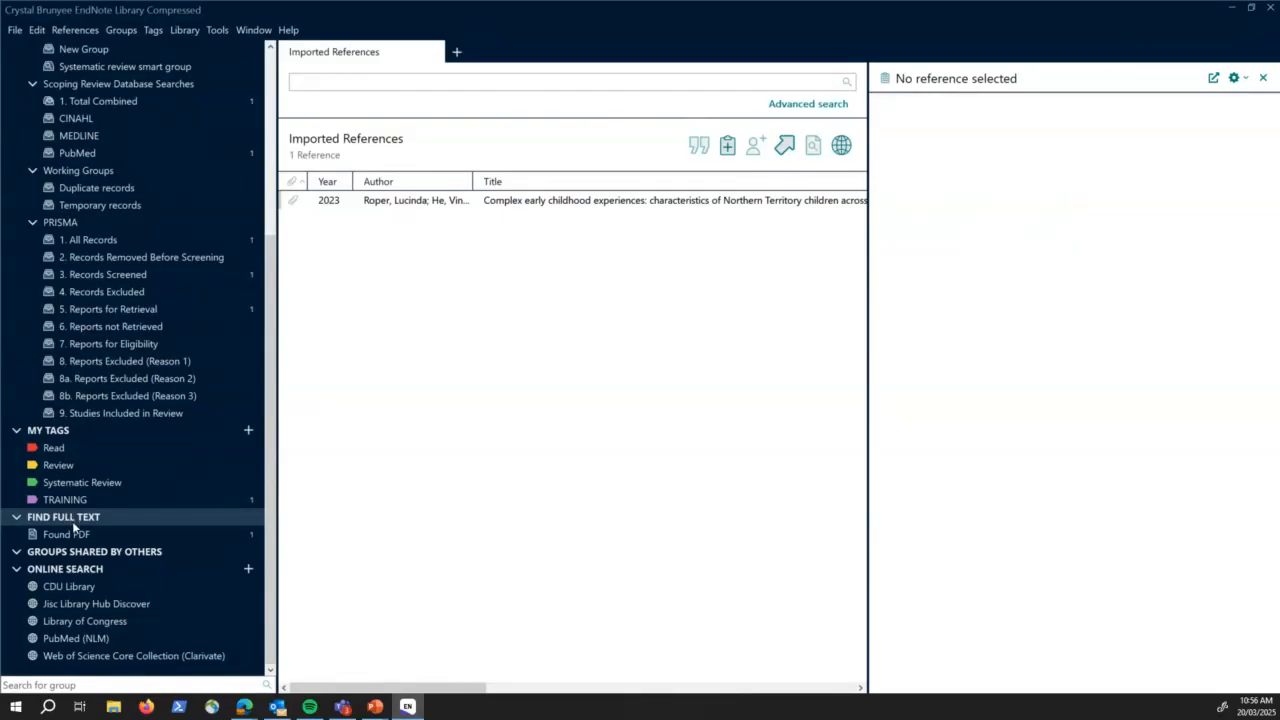
left_click(61, 586)
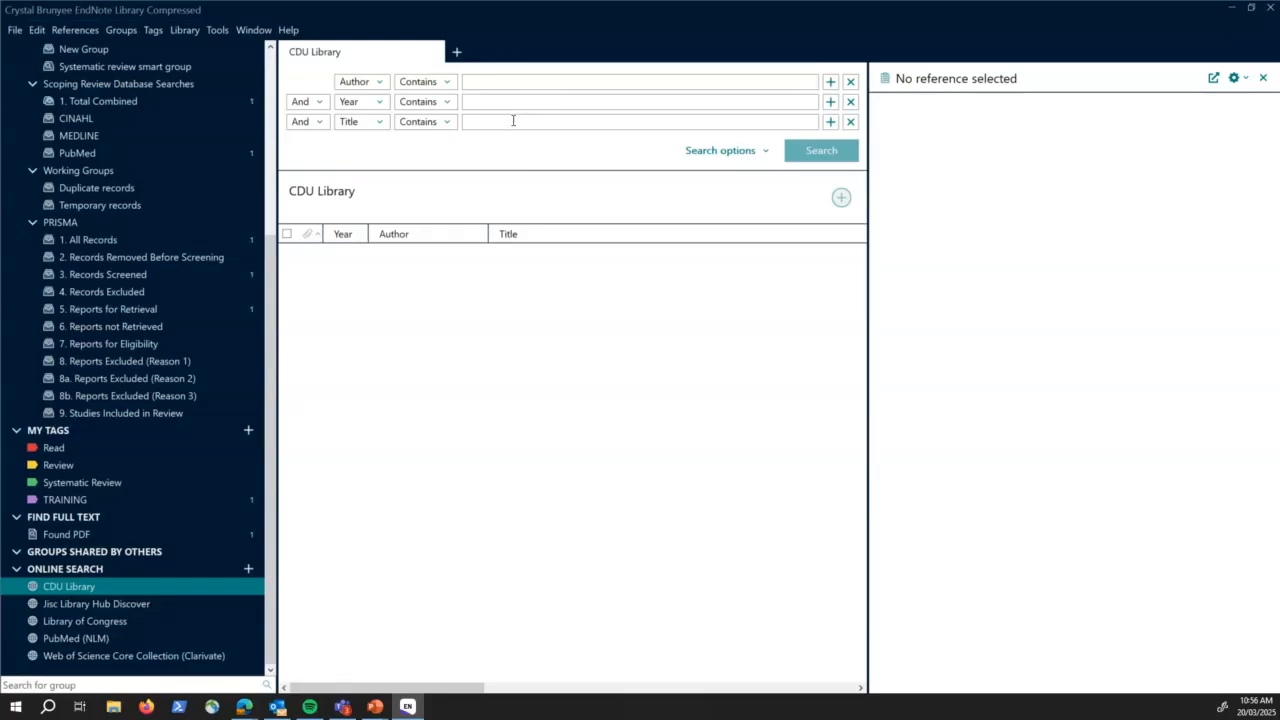
left_click(764, 157)
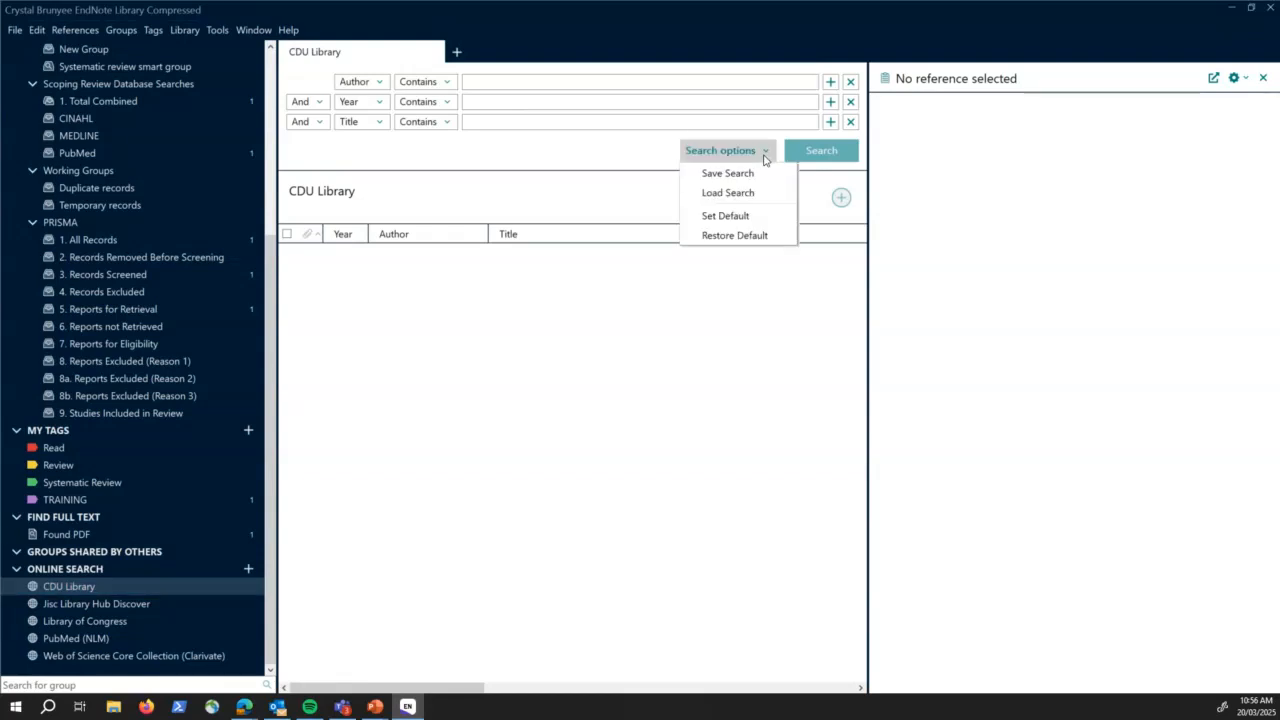